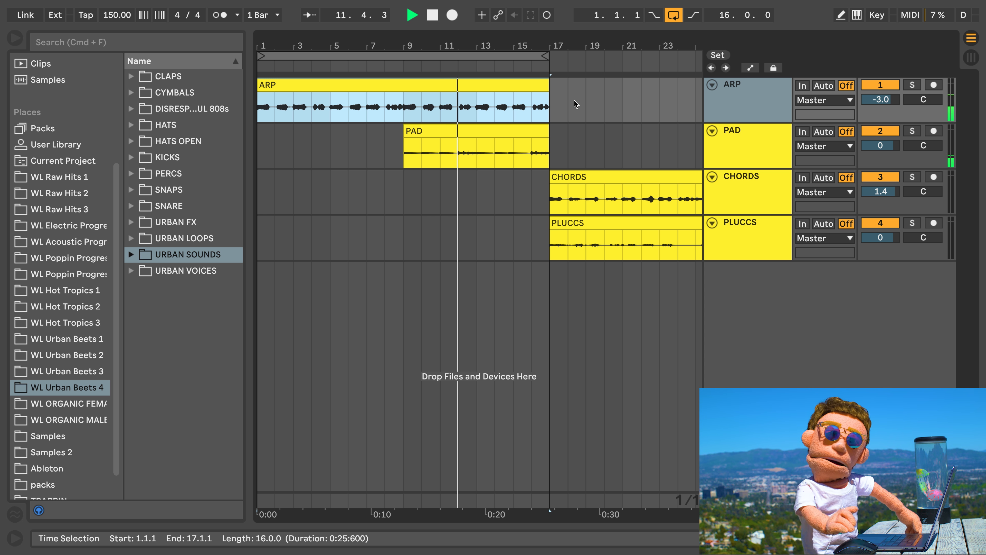
# Stop playback, open the ARP clip's sample view and quantize its audio to 1/16.
pyautogui.press('space')
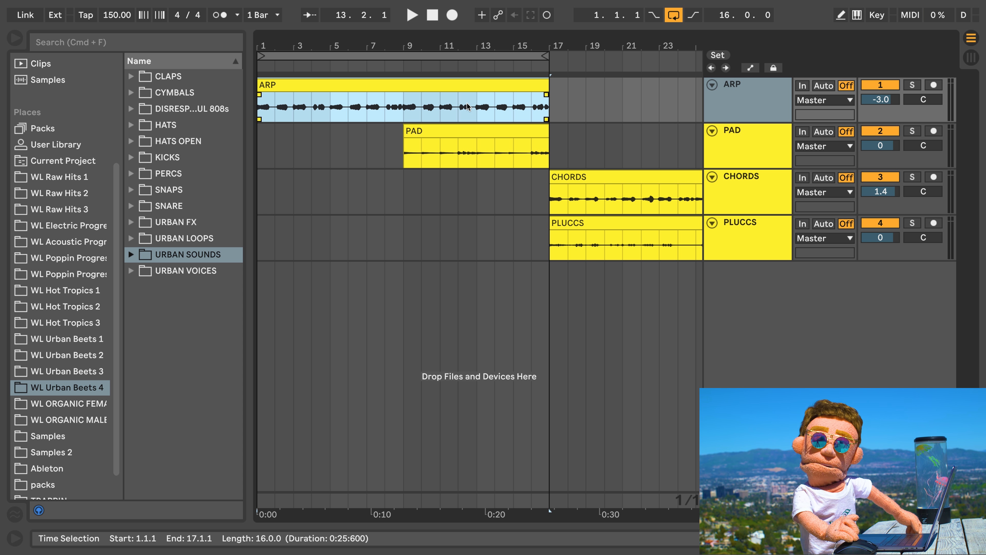
pyautogui.click(450, 88)
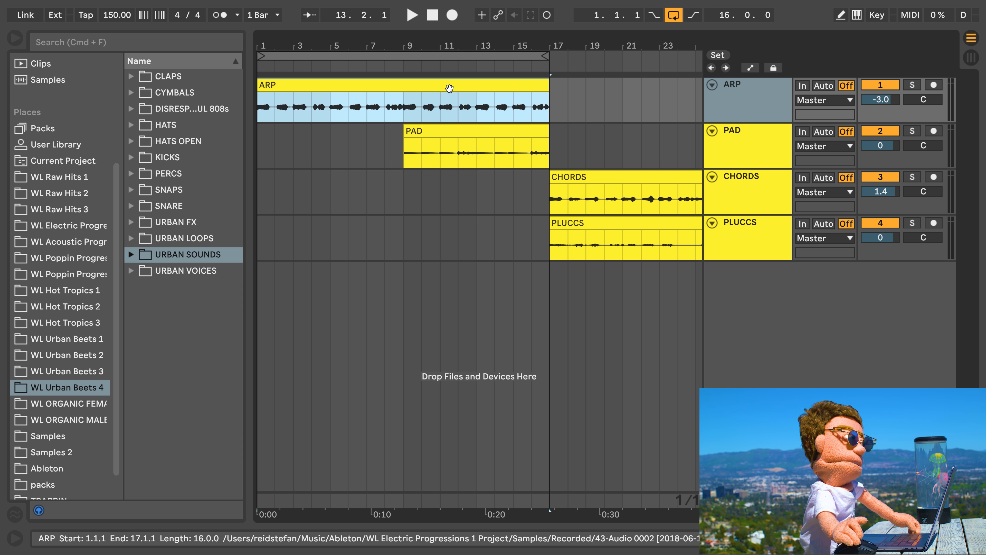
pyautogui.doubleClick(449, 88)
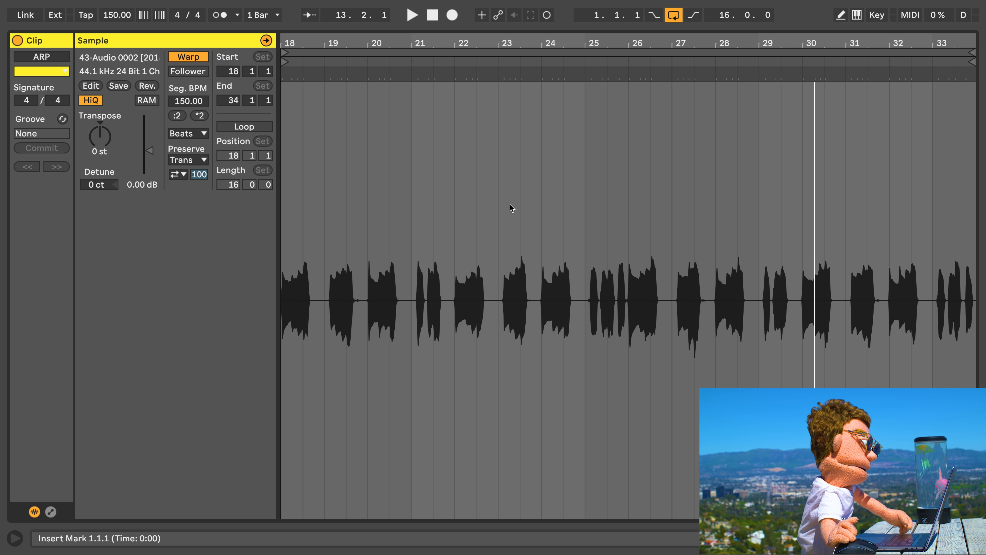
pyautogui.press('super+shift+u')
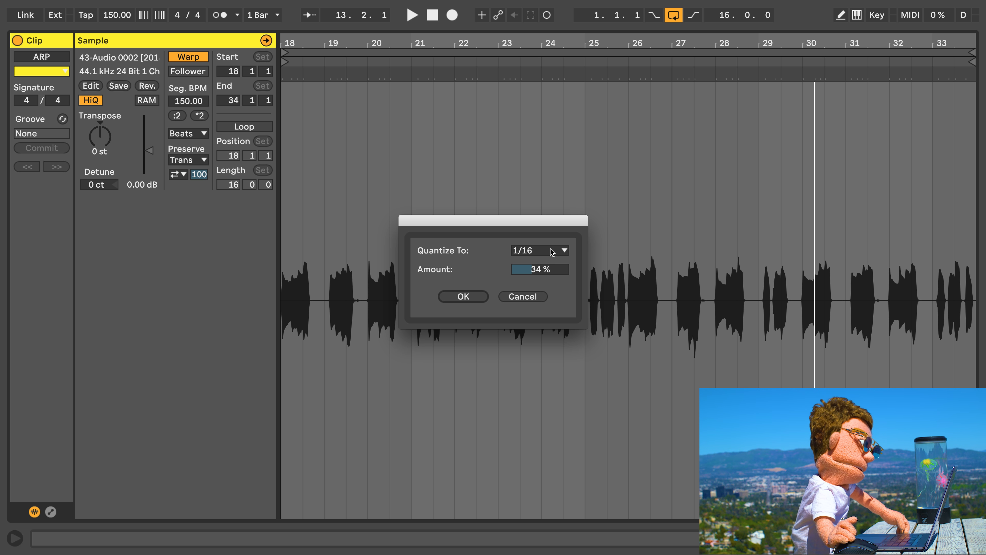
pyautogui.click(473, 298)
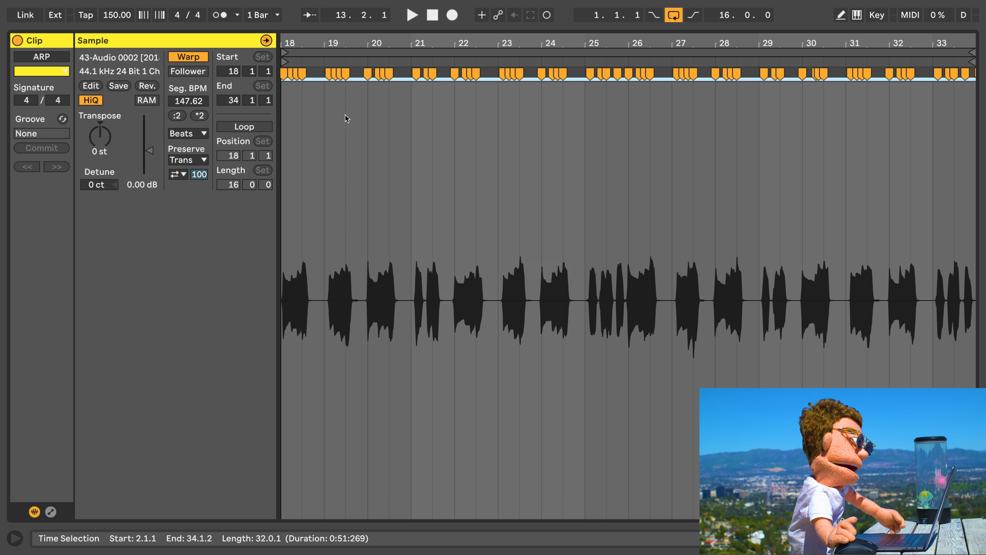
# Move the ARP clip's first warp marker back to 18.1.1 and play the clip to check its timing.
pyautogui.scroll(5, 345, 116)
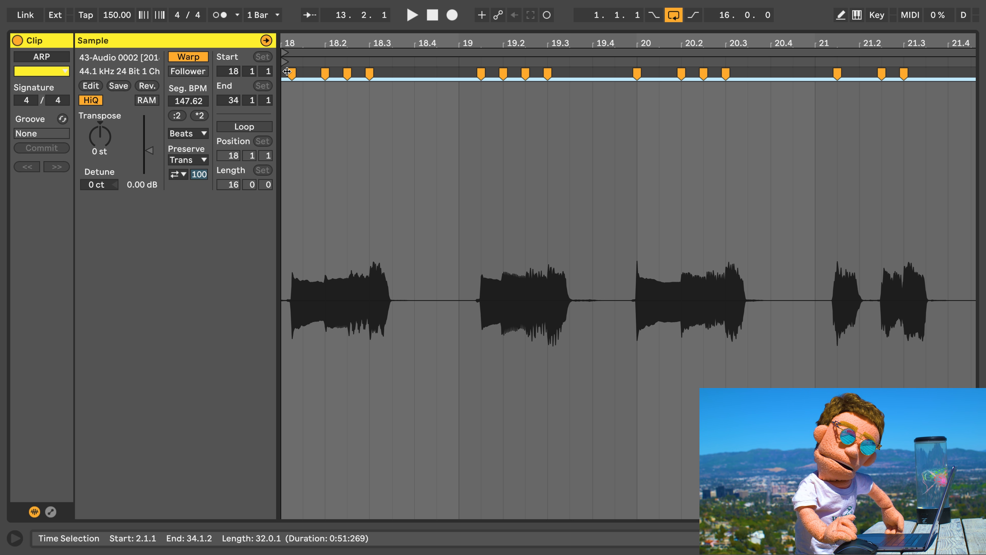
pyautogui.press('space')
pyautogui.press('space')
pyautogui.moveTo(291, 72); pyautogui.dragTo(286, 73)
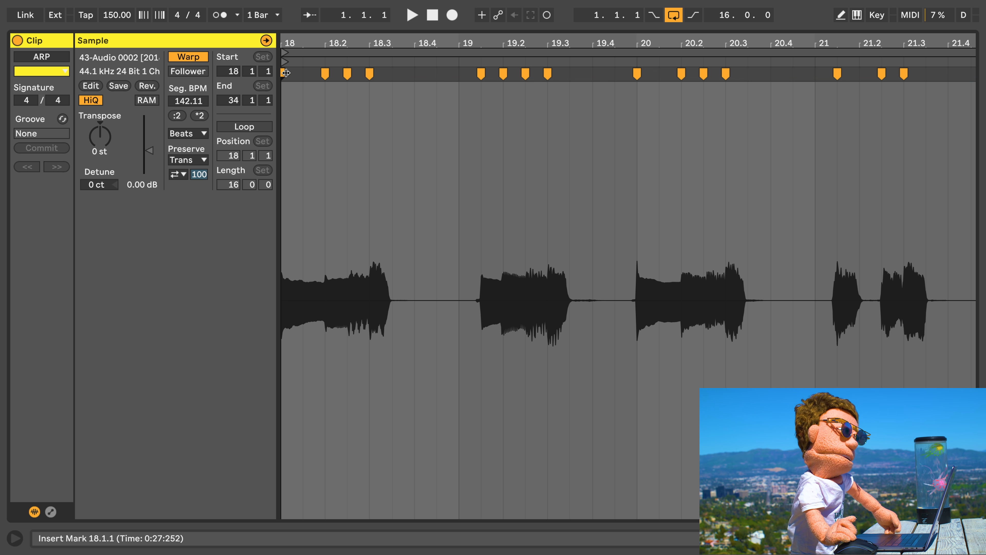
pyautogui.press('space')
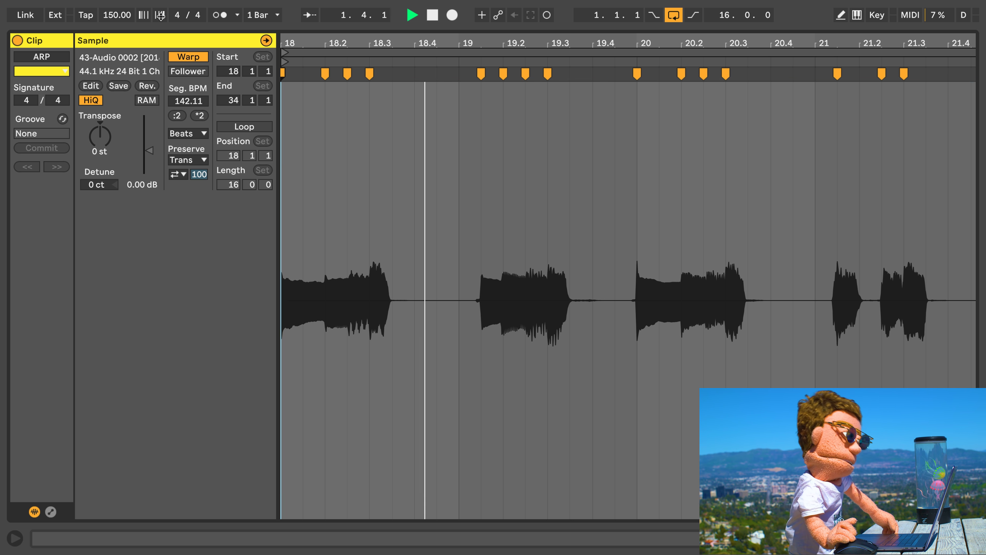
pyautogui.click(222, 13)
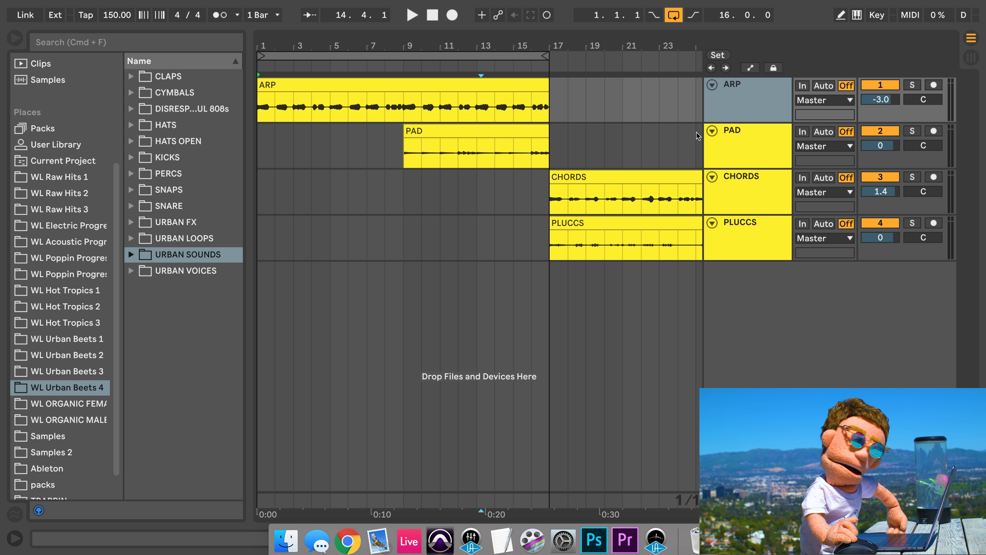
# Open the PAD clip's sample view and quantize all of its audio.
pyautogui.doubleClick(487, 128)
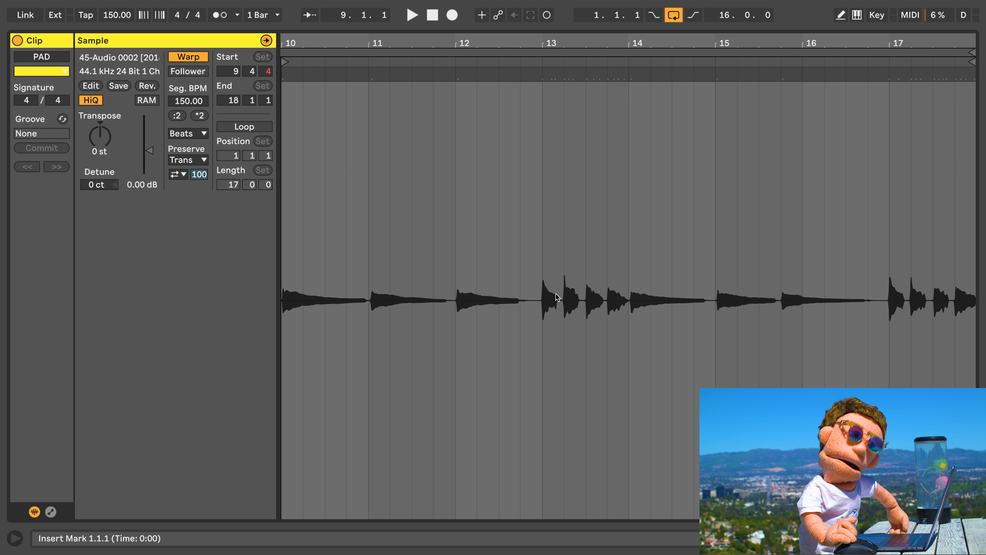
pyautogui.hotkey('ctrl', 'a')
pyautogui.hotkey('ctrl', 'i')
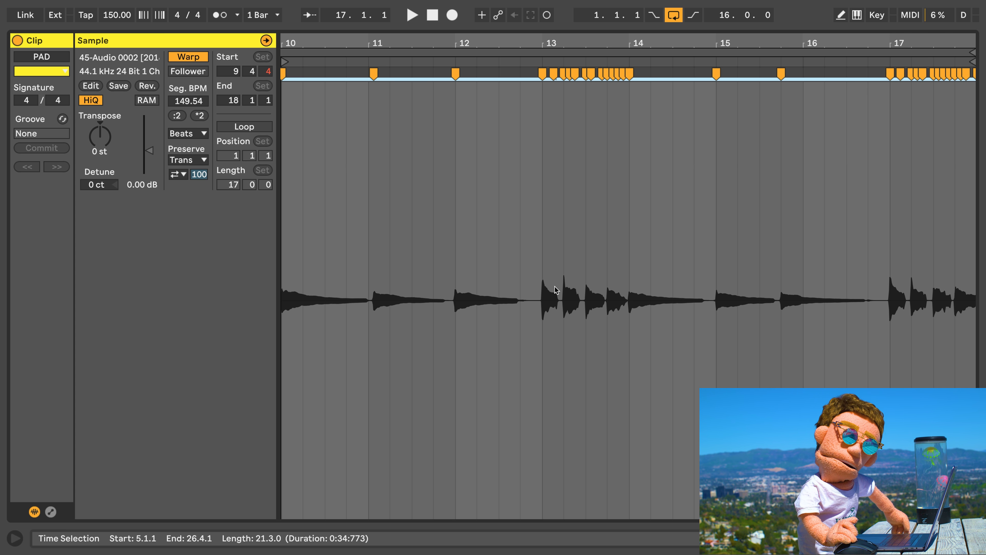
# Play the PAD clip and move the late warp marker near bar 11 onto 11.1.1.
pyautogui.press('space')
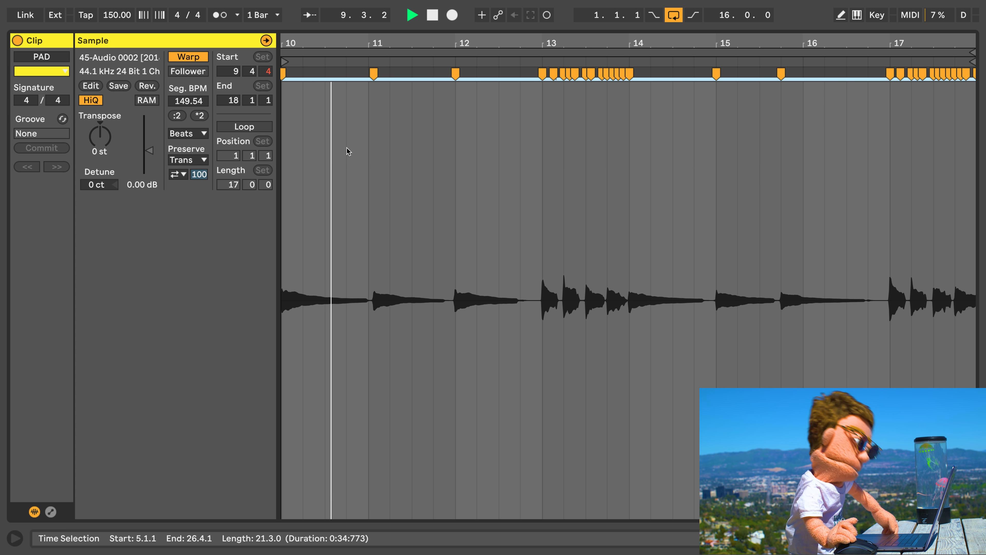
pyautogui.scroll(5, 375, 73)
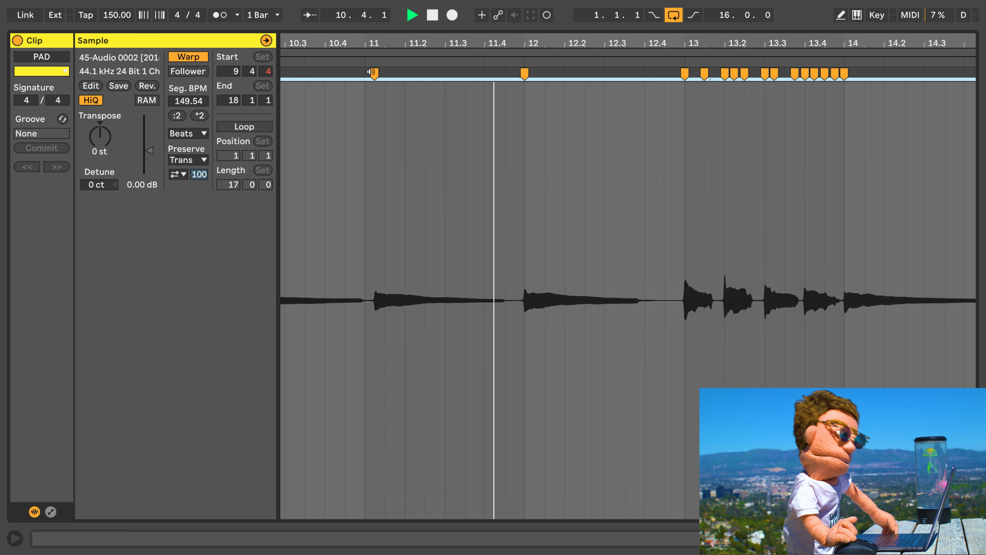
pyautogui.moveTo(375, 73); pyautogui.dragTo(368, 75)
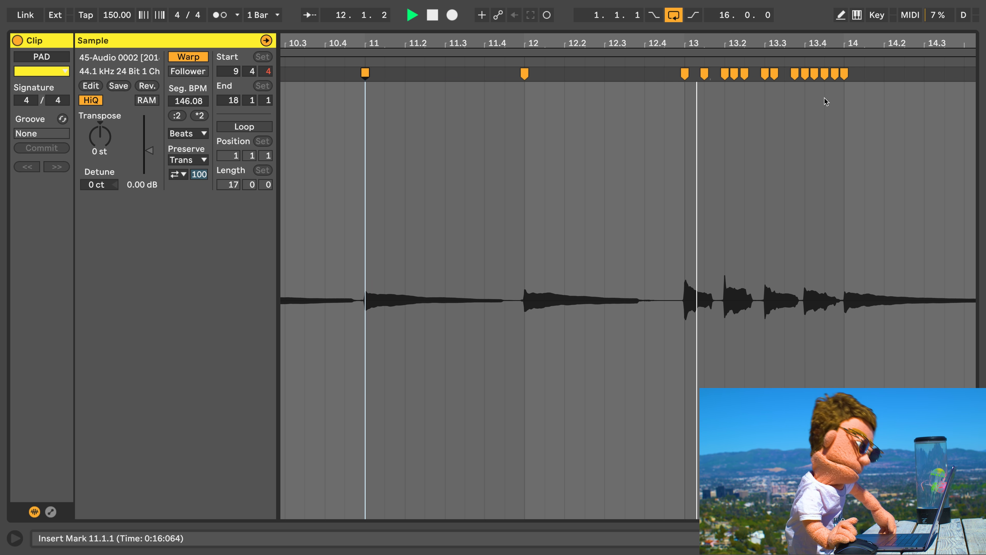
pyautogui.press('space')
# Delete the surplus warp markers between the note attacks in bar 13 of the PAD clip and audition the passage.
pyautogui.click(734, 73)
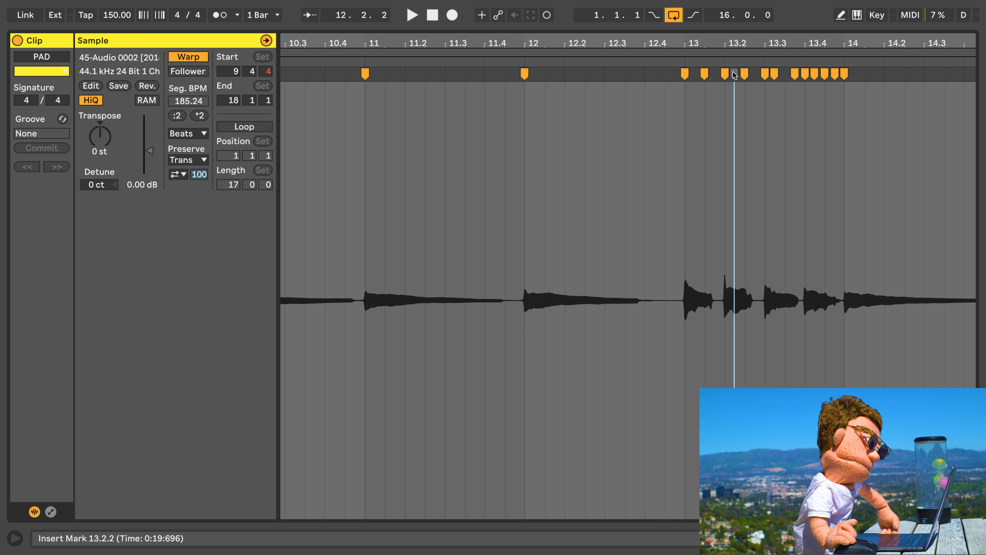
pyautogui.doubleClick(743, 72)
pyautogui.click(774, 76)
pyautogui.doubleClick(804, 73)
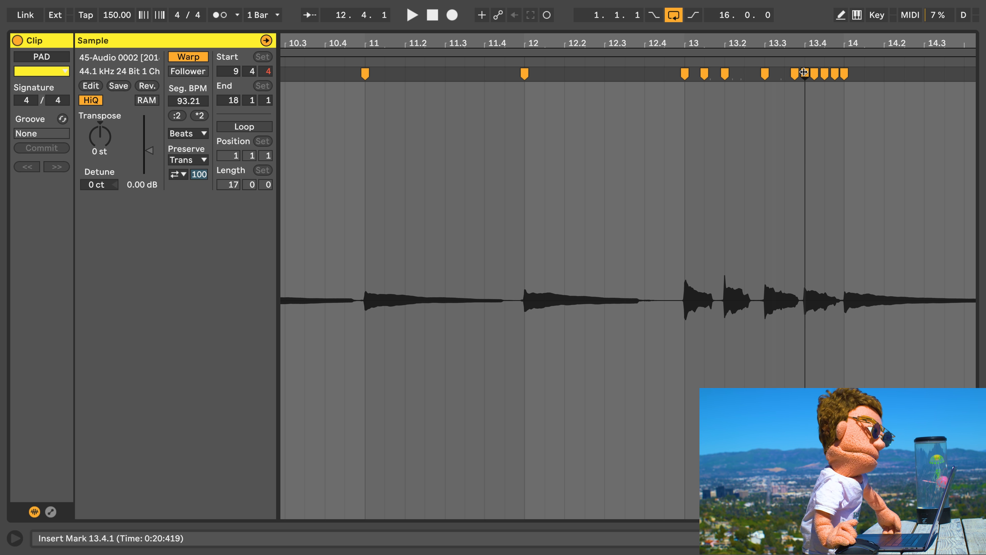
pyautogui.click(825, 74)
pyautogui.doubleClick(839, 74)
pyautogui.doubleClick(704, 73)
pyautogui.click(676, 60)
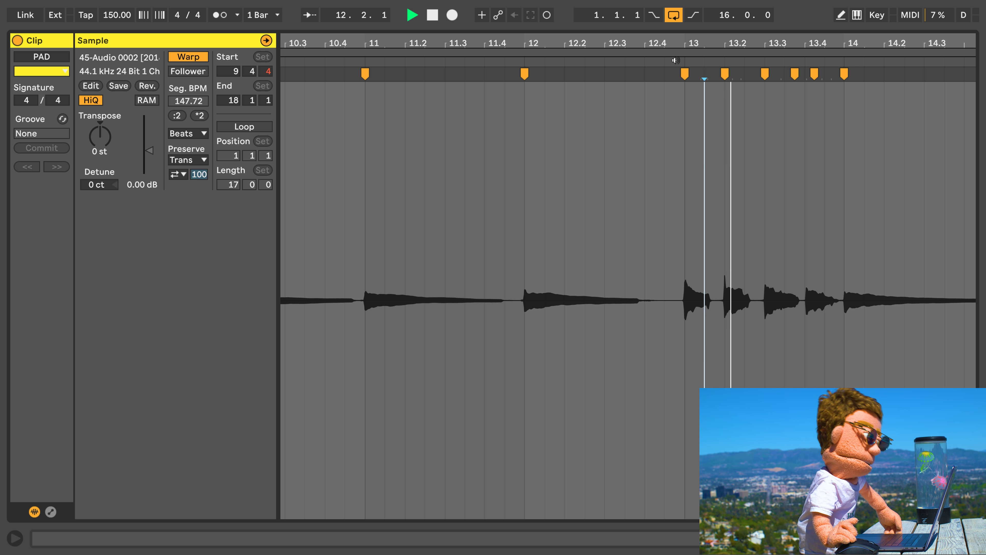
pyautogui.press('space')
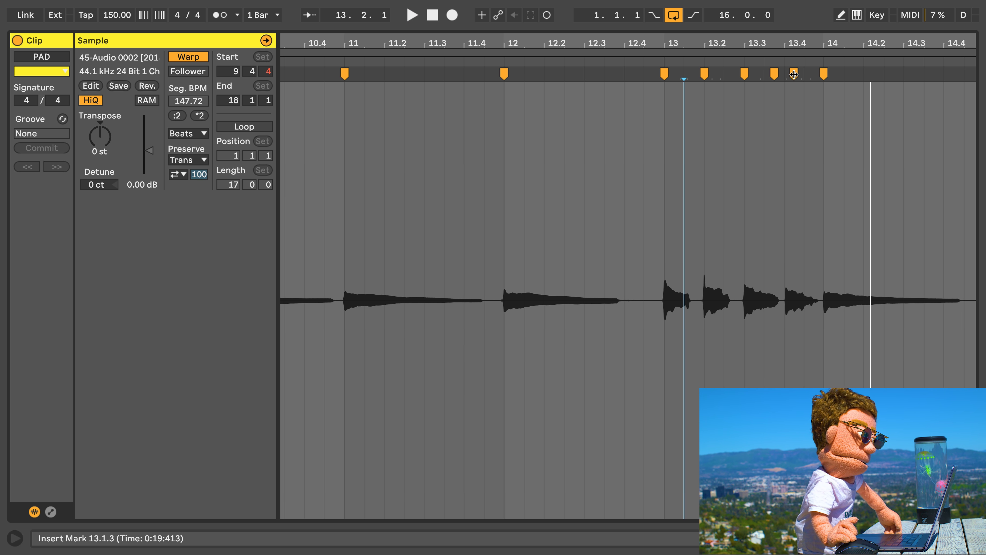
# Clean up the warp markers around bar 13's fourth note, leaving one on beat 13.4, and replay the bar.
pyautogui.doubleClick(795, 74)
pyautogui.moveTo(798, 45); pyautogui.dragTo(796, 116)
pyautogui.moveTo(773, 74); pyautogui.dragTo(765, 73)
pyautogui.click(741, 74)
pyautogui.doubleClick(741, 73)
pyautogui.moveTo(739, 42); pyautogui.dragTo(739, 12)
pyautogui.click(588, 57)
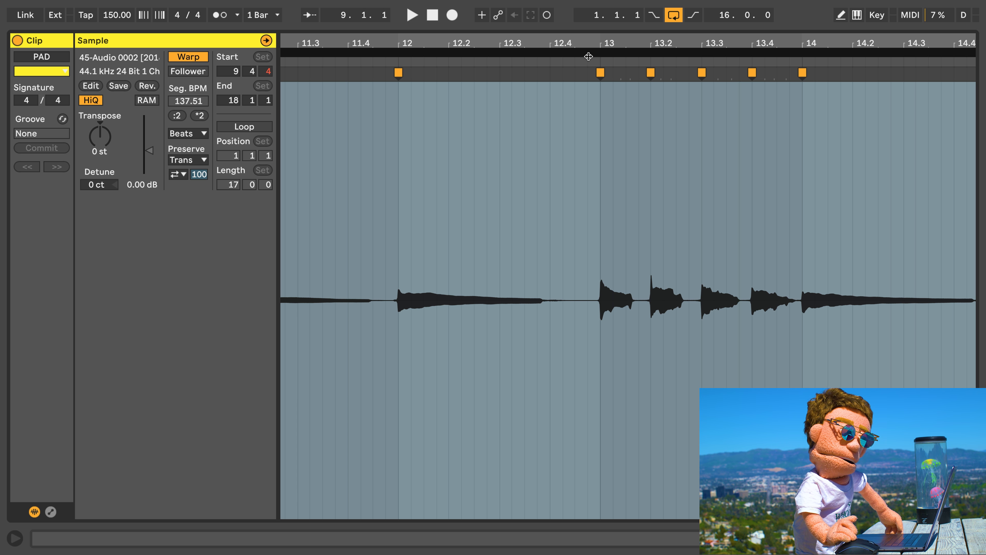
pyautogui.click(590, 60)
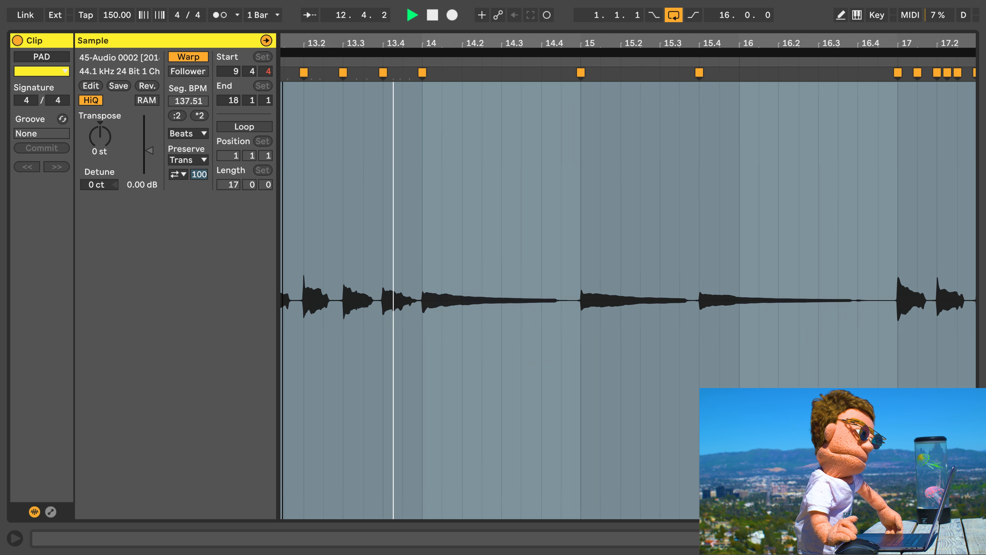
# Delete the extra warp markers between the notes in bar 17 of the PAD clip and play that bar.
pyautogui.moveTo(285, 42); pyautogui.dragTo(294, 31)
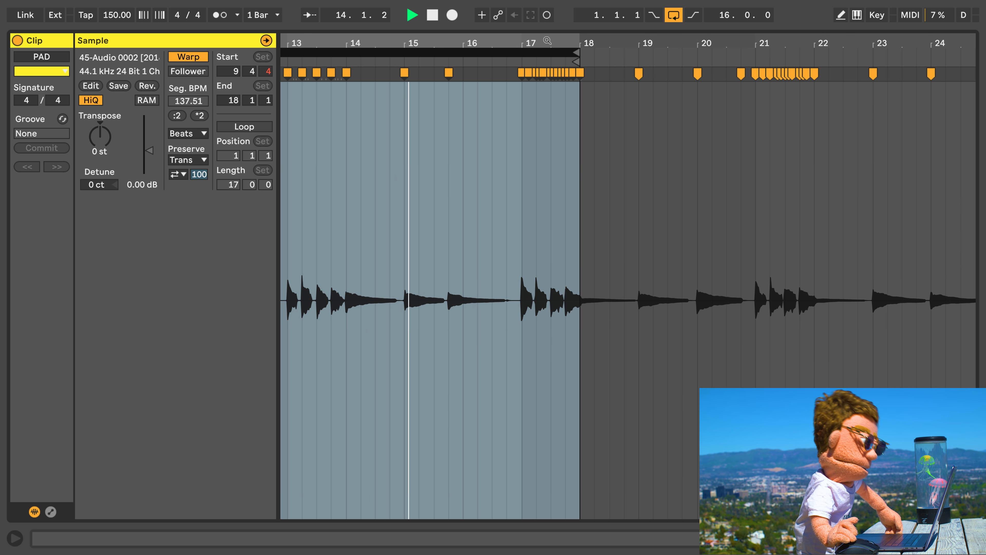
pyautogui.moveTo(545, 42); pyautogui.dragTo(540, 69)
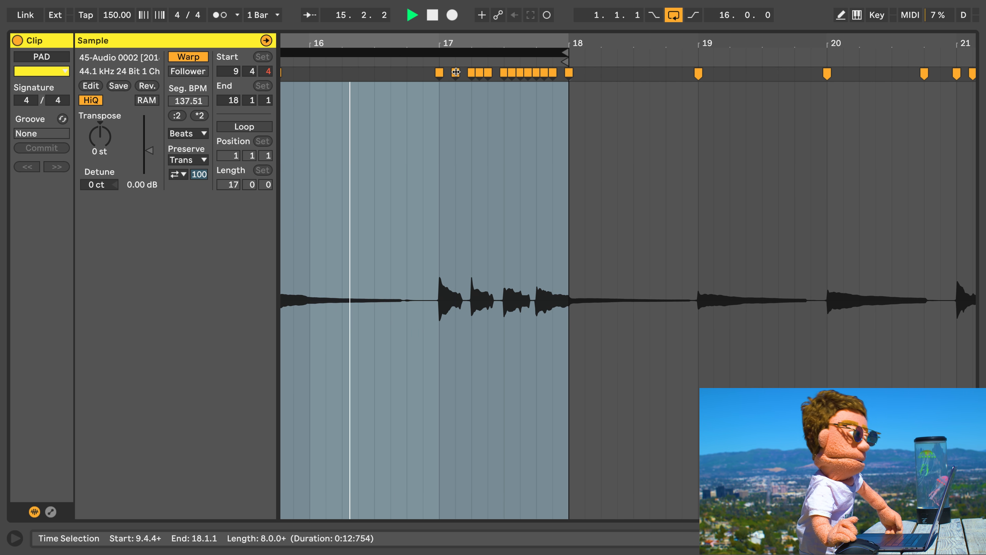
pyautogui.click(456, 74)
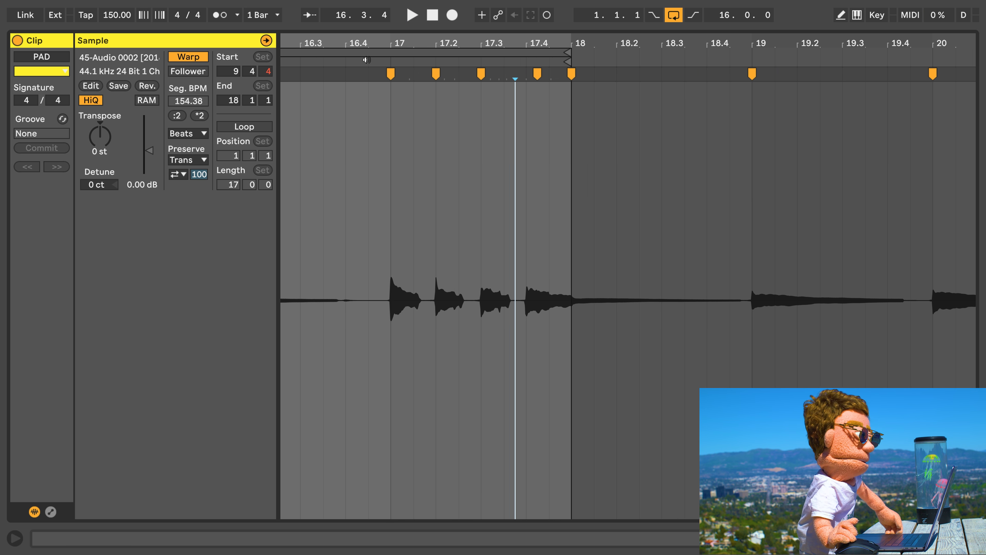
pyautogui.click(367, 60)
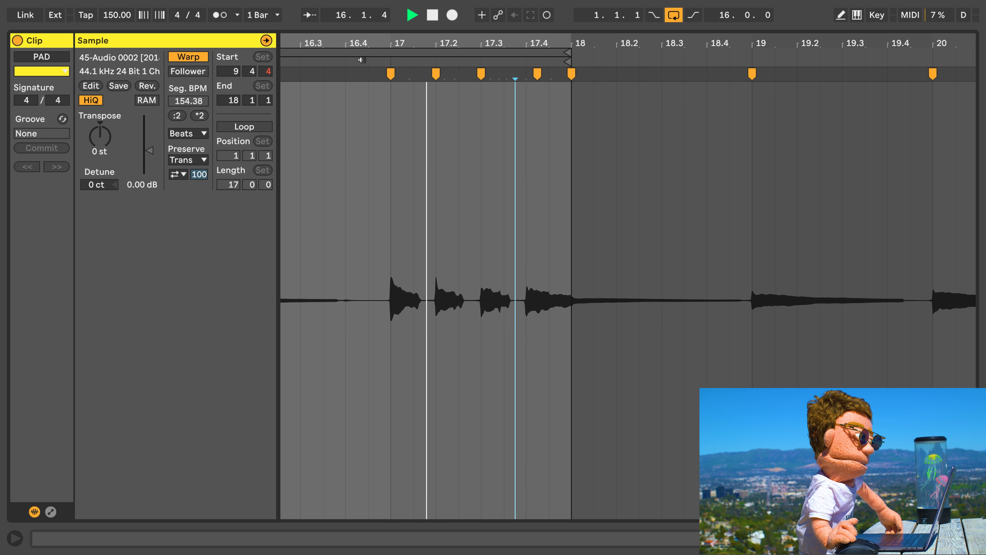
pyautogui.moveTo(424, 39); pyautogui.dragTo(425, 29)
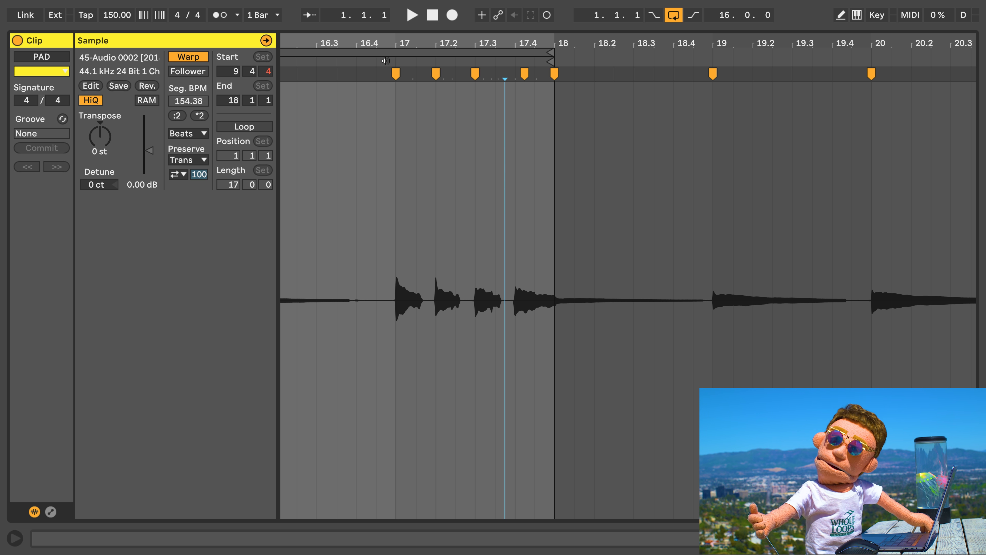
pyautogui.press('space')
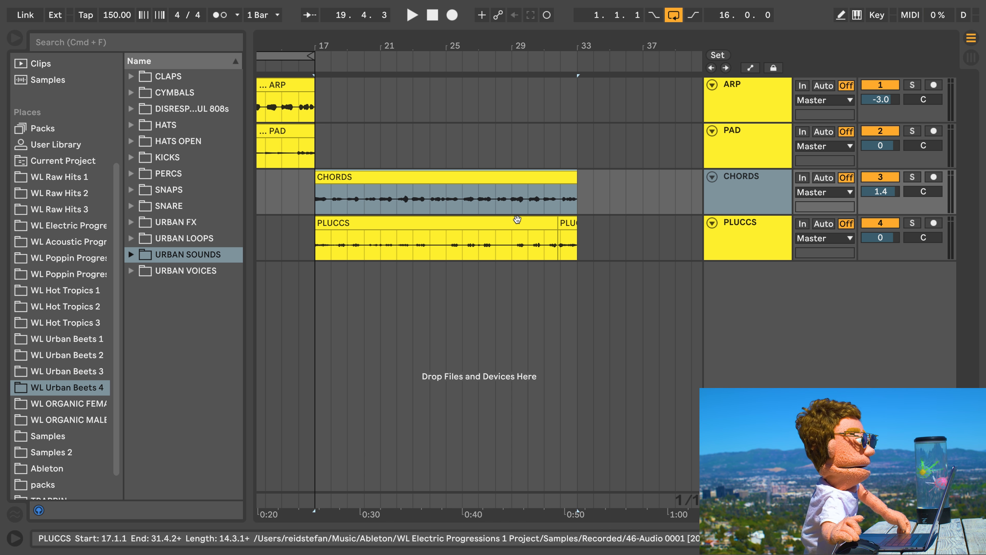
# Open the PLUCCS clip's sample view and solo the PLUCCS track while it plays.
pyautogui.doubleClick(514, 221)
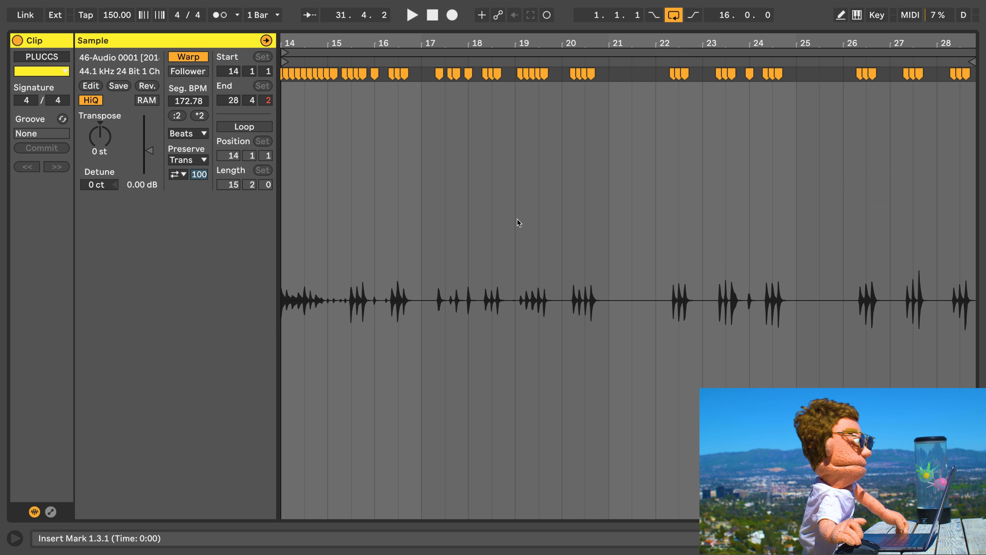
pyautogui.press('space')
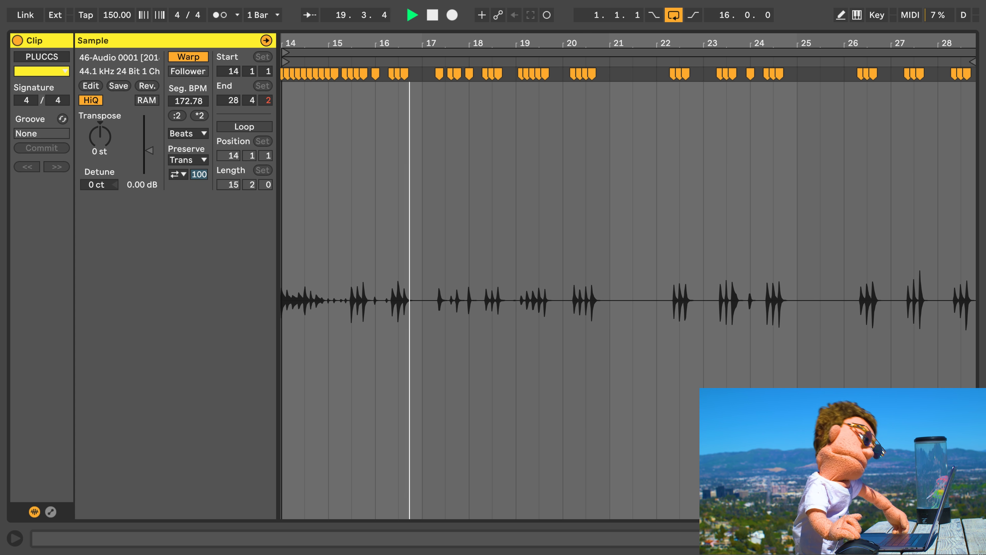
pyautogui.click(972, 538)
pyautogui.click(913, 223)
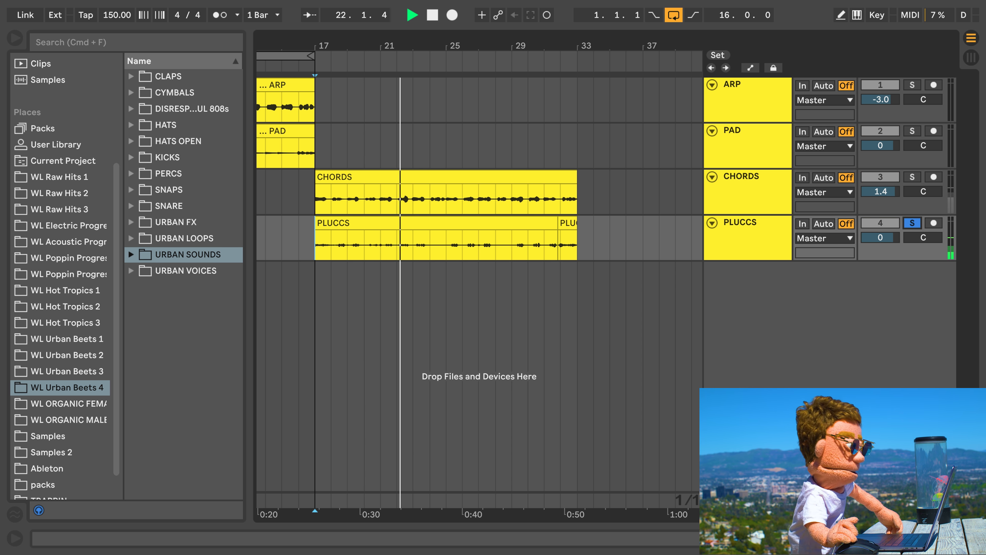
pyautogui.click(972, 538)
# Turn off transient looping for the PLUCCS clip and reduce its transient envelope to 58.
pyautogui.press('space')
pyautogui.click(177, 177)
pyautogui.click(177, 190)
pyautogui.press('space')
pyautogui.moveTo(199, 175)
pyautogui.mouseDown()
pyautogui.moveTo(199, 208)
pyautogui.moveTo(199, 194)
pyautogui.mouseUp()
# Raise the PLUCCS clip's gain to about 4.1 dB and lower its transient envelope to 50 while listening.
pyautogui.moveTo(149, 150); pyautogui.dragTo(150, 144)
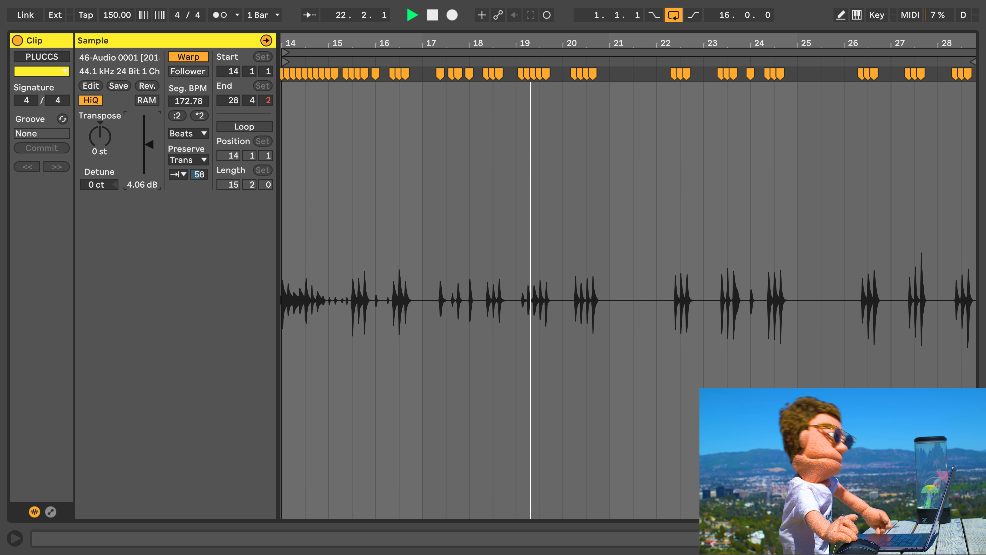
pyautogui.moveTo(199, 175); pyautogui.dragTo(199, 180)
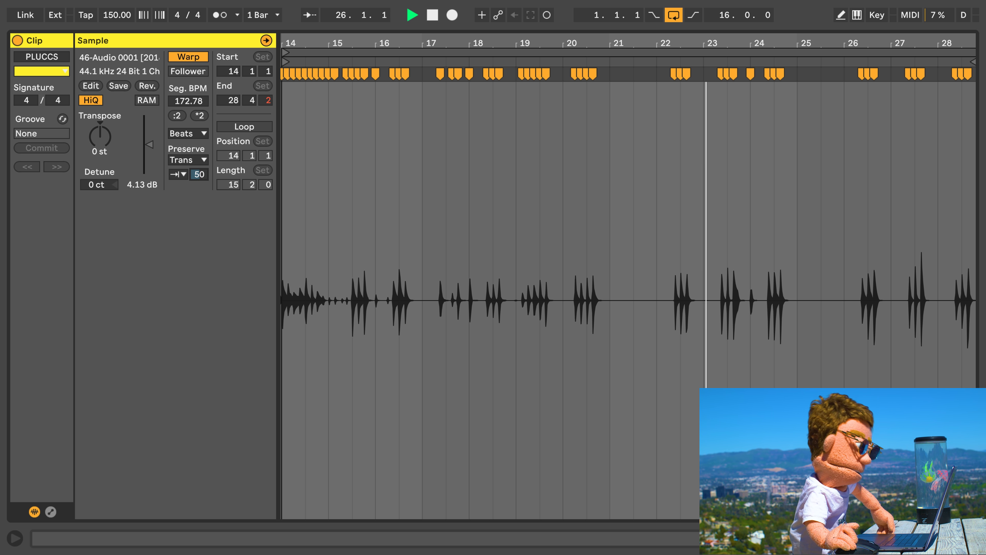
pyautogui.moveTo(200, 175)
pyautogui.mouseDown()
pyautogui.moveTo(199, 167)
pyautogui.moveTo(199, 175)
pyautogui.mouseUp()
pyautogui.press('space')
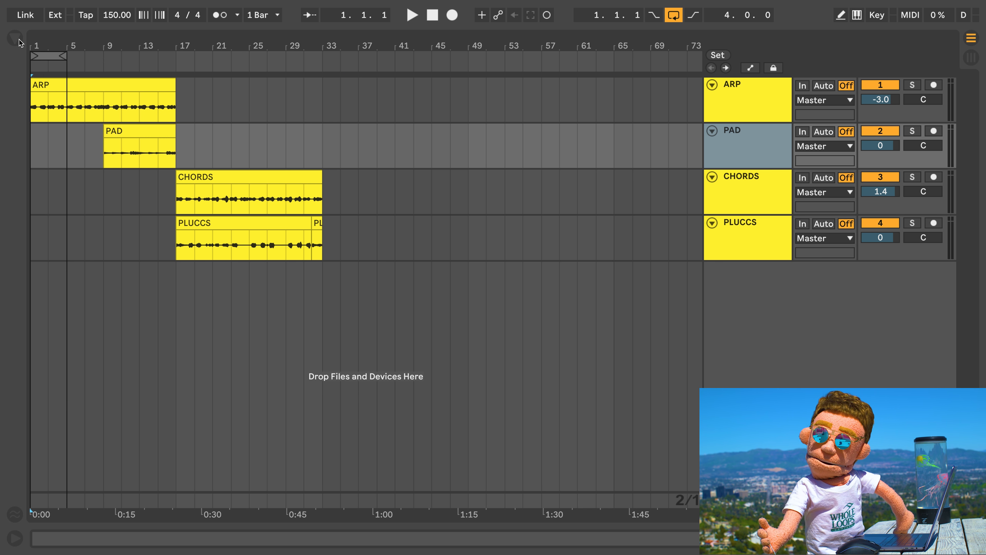
# Show the browser and add the GUITAR SAUCE 10.1.adg audio effect rack to the ARP track.
pyautogui.moveTo(2, 3)
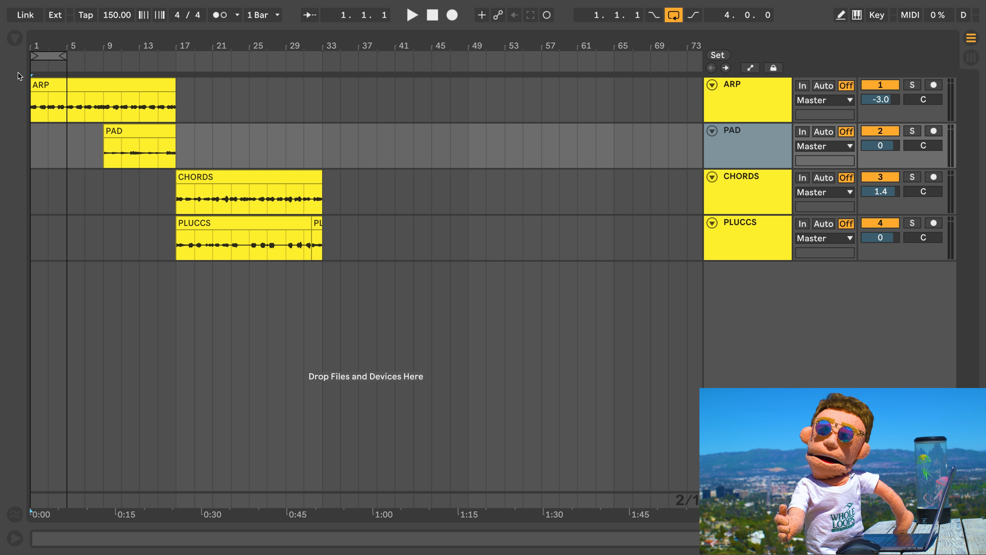
pyautogui.click(16, 38)
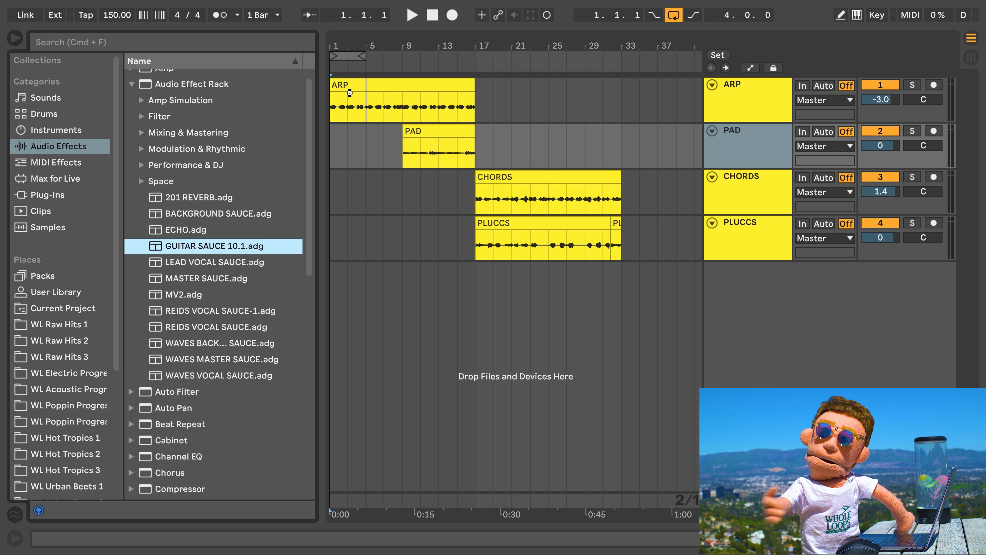
pyautogui.moveTo(350, 93); pyautogui.dragTo(351, 95)
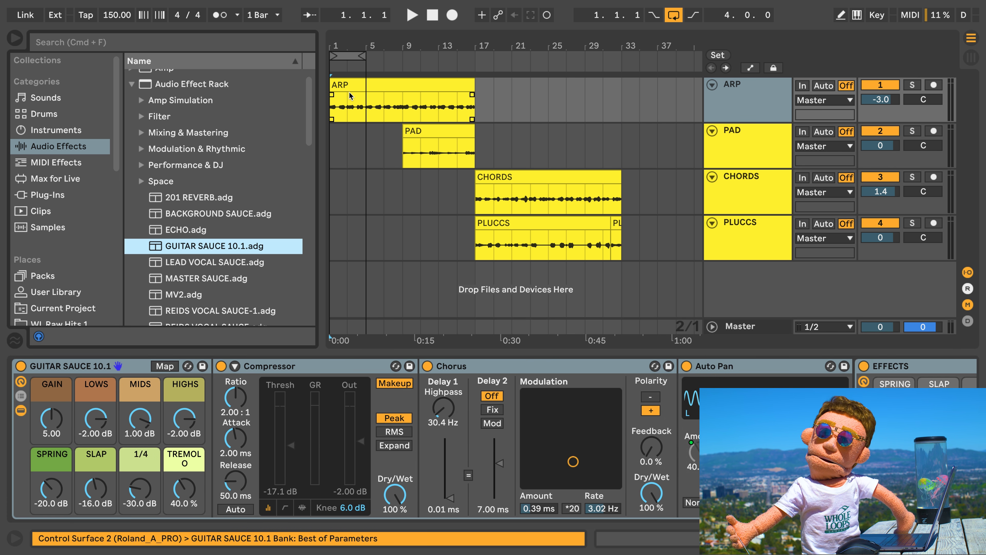
# Collapse the rack's device chain and compare the looped ARP clip with GUITAR SAUCE 10.1 bypassed and enabled.
pyautogui.click(21, 410)
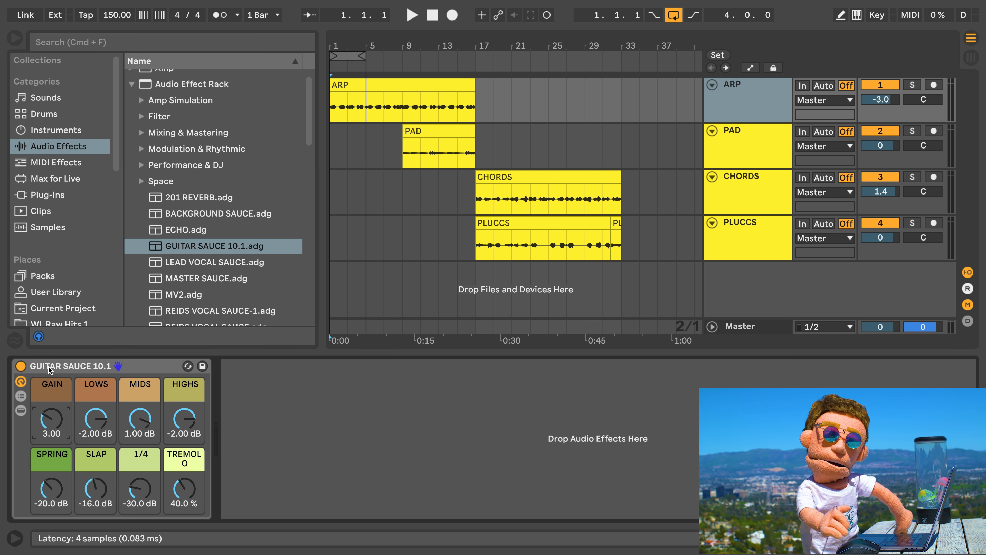
pyautogui.click(20, 366)
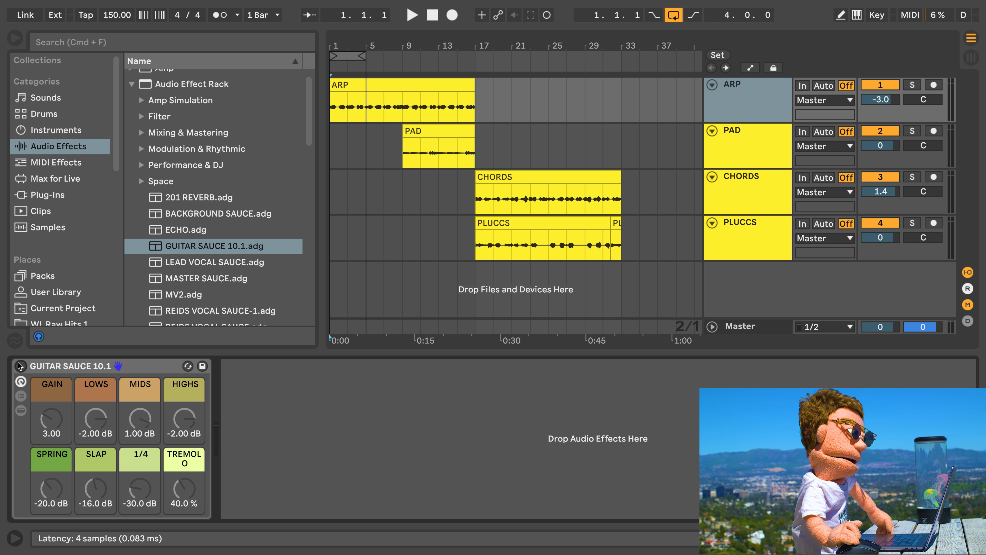
pyautogui.press('space')
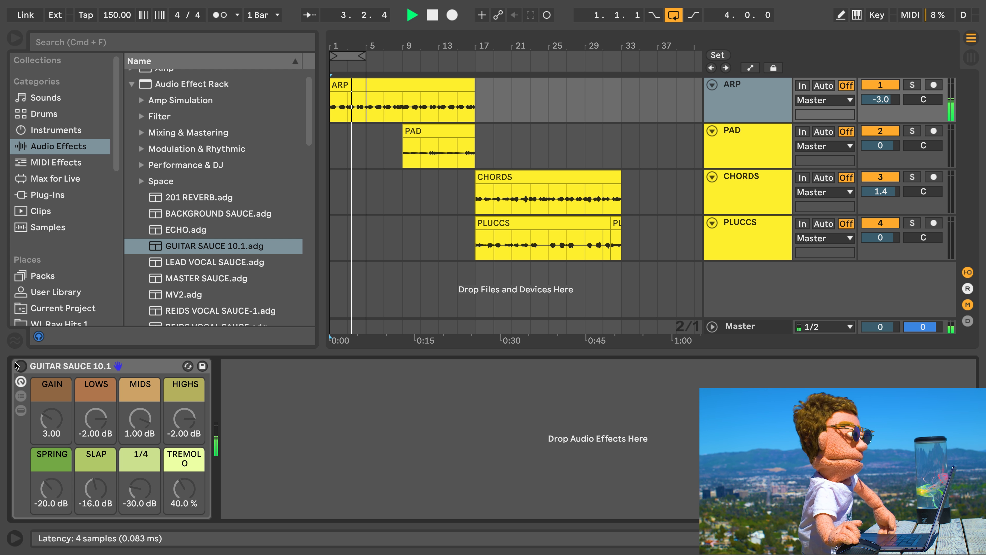
pyautogui.click(17, 366)
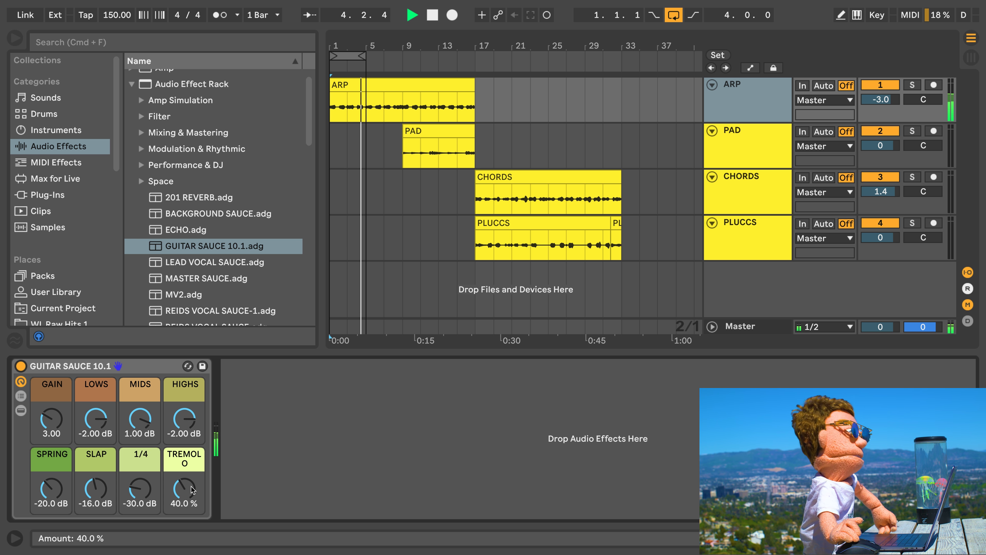
pyautogui.press('space')
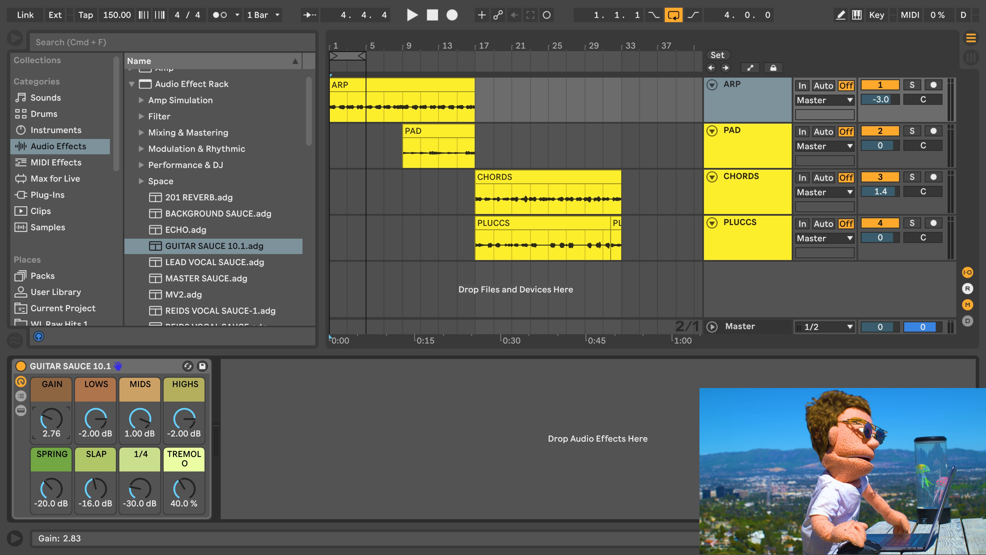
# Audition the ARP rack's Gain macro during loop playback and settle it at 3.00.
pyautogui.press('space')
pyautogui.moveTo(52, 419); pyautogui.dragTo(52, 399)
pyautogui.press('space')
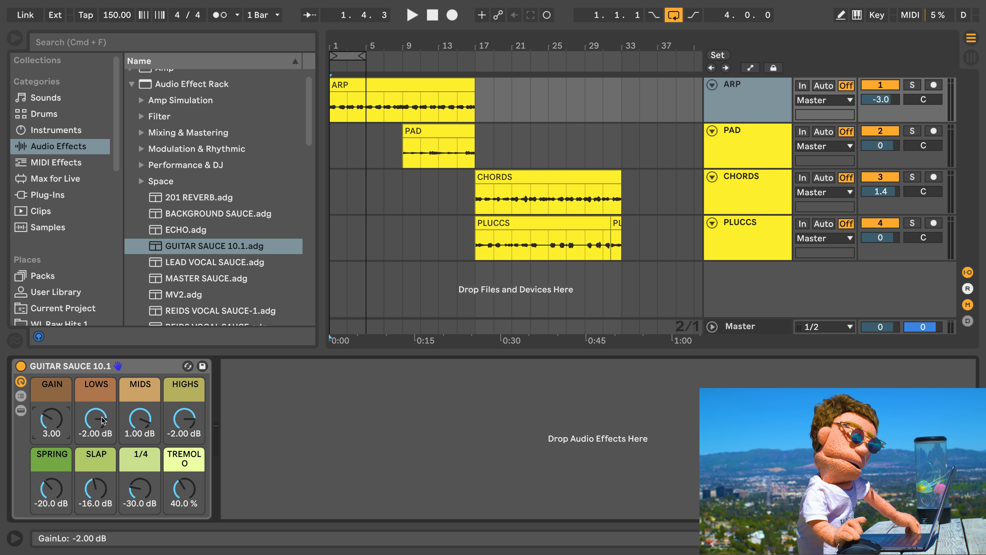
# Try cutting the ARP rack's Lows and Highs to -inf dB while the loop plays.
pyautogui.moveTo(95, 418); pyautogui.dragTo(95, 443)
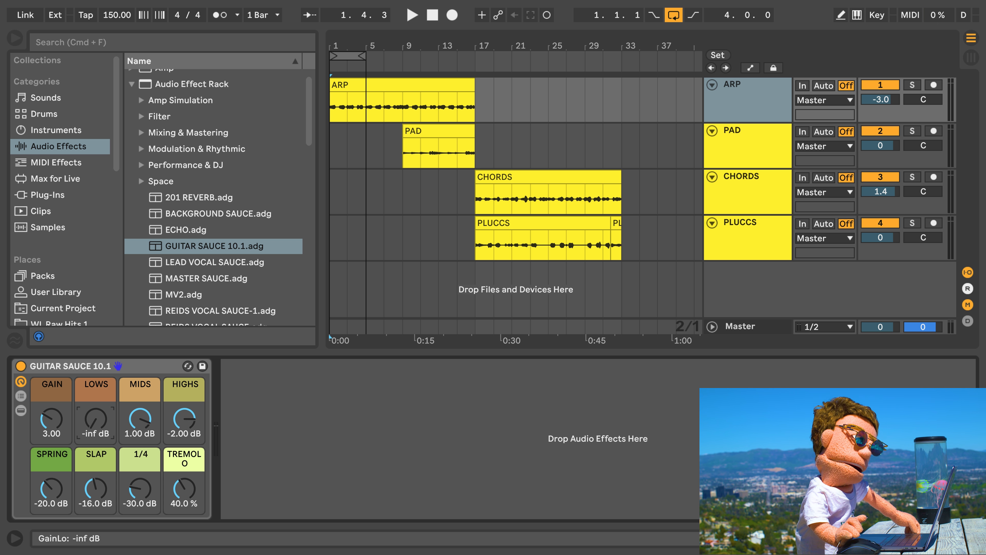
pyautogui.moveTo(184, 419); pyautogui.dragTo(184, 443)
pyautogui.press('space')
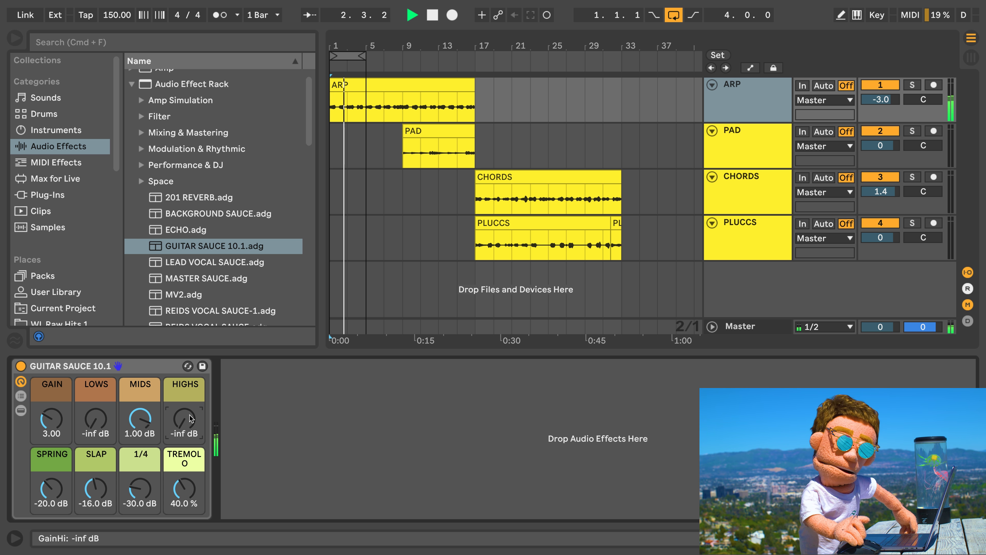
pyautogui.moveTo(184, 407); pyautogui.dragTo(183, 405)
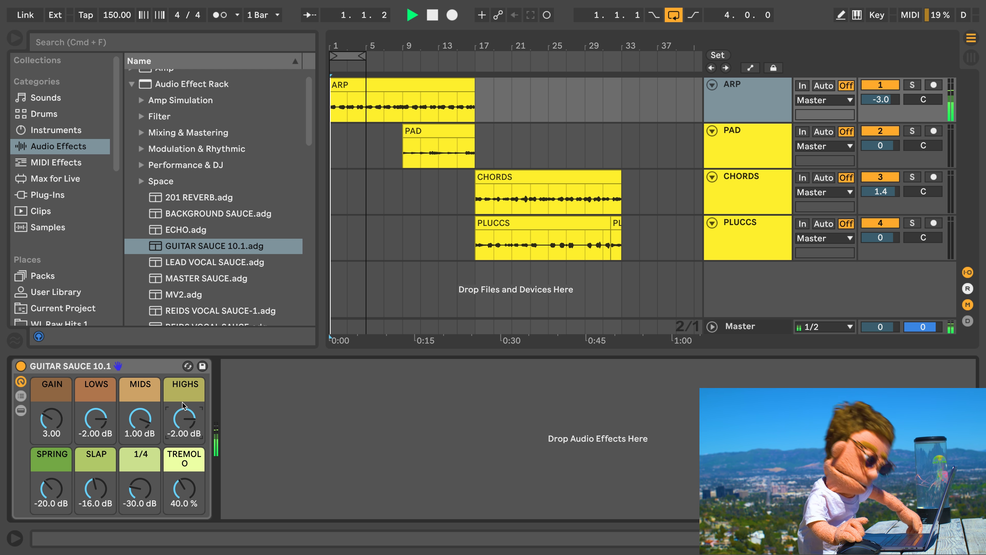
pyautogui.moveTo(118, 414); pyautogui.dragTo(118, 466)
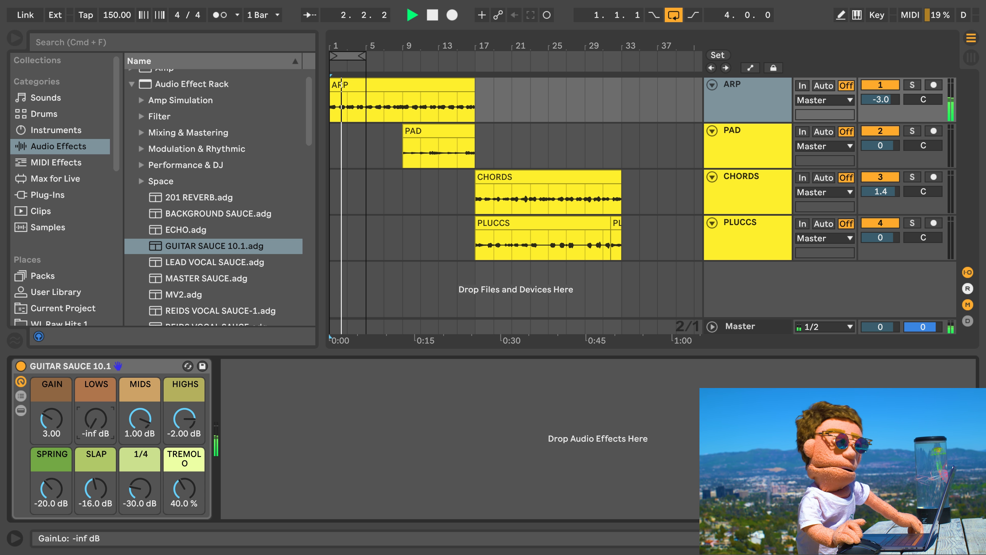
# Set the ARP rack's Lows to -16.0 dB, Mids to -0.30 dB and Highs to -10.1 dB while listening.
pyautogui.moveTo(139, 419); pyautogui.dragTo(95, 414)
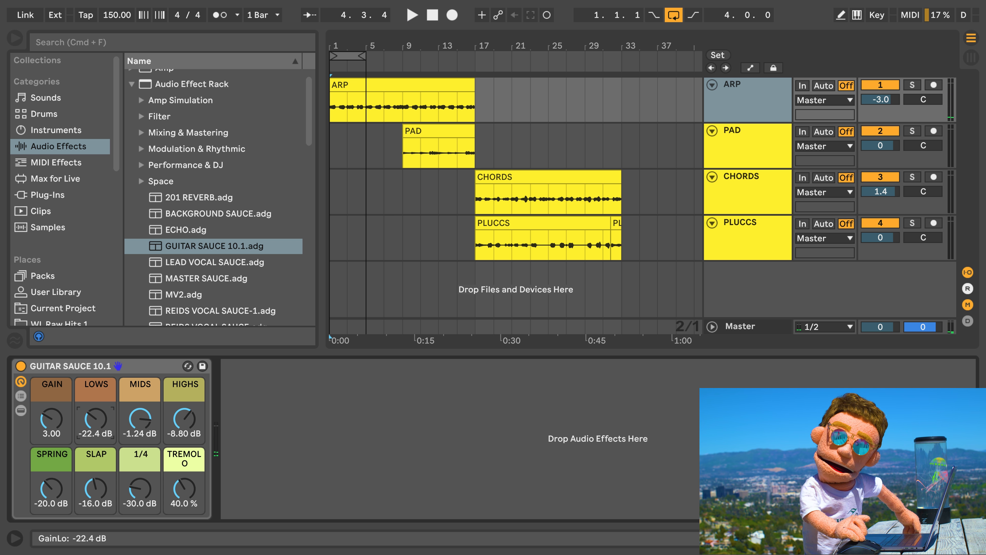
pyautogui.press('space')
pyautogui.click(140, 418)
pyautogui.moveTo(140, 419); pyautogui.dragTo(189, 419)
pyautogui.moveTo(96, 417); pyautogui.dragTo(96, 414)
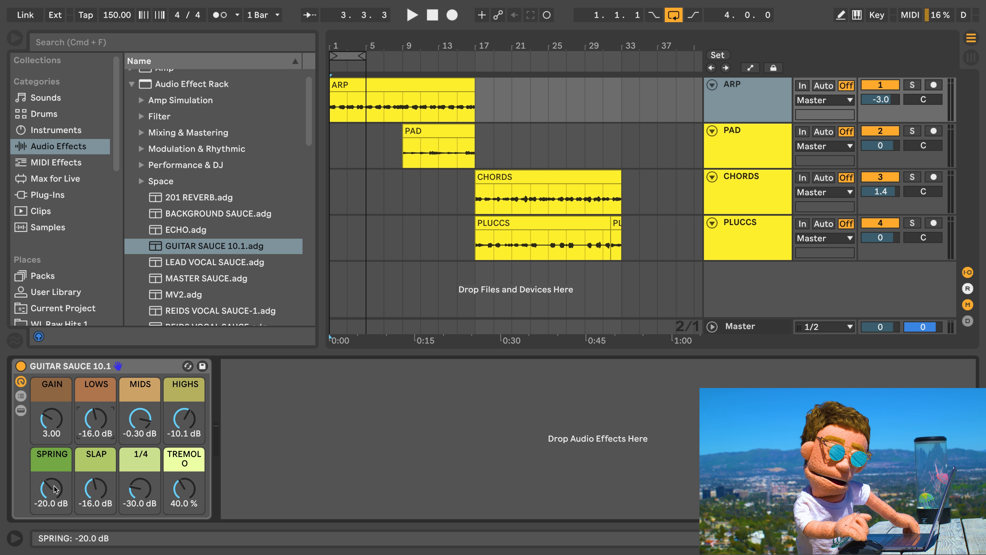
# Audition the ARP rack's Spring reverb by setting it to -inf dB and bringing it back to -20.0 dB during playback.
pyautogui.moveTo(51, 489); pyautogui.dragTo(51, 517)
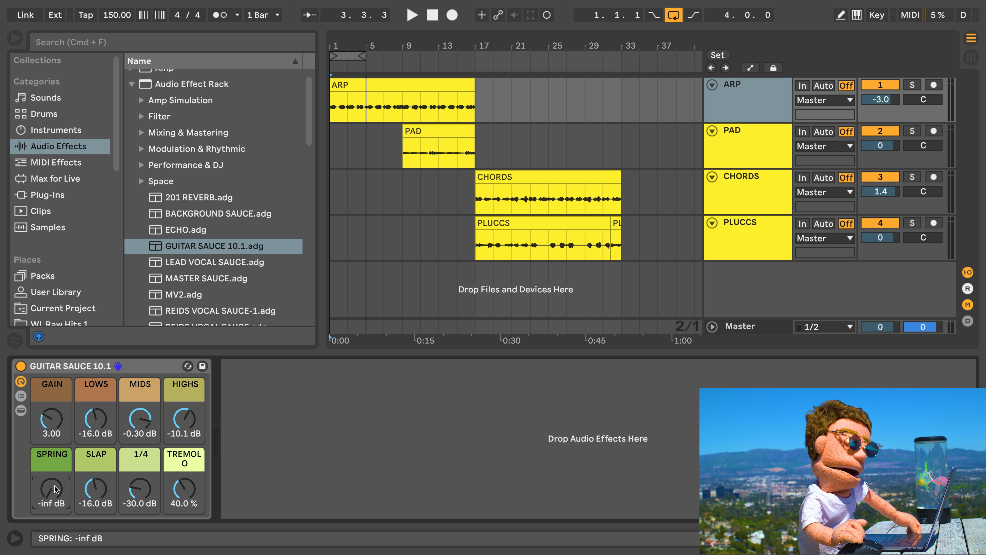
pyautogui.press('space')
pyautogui.moveTo(57, 488); pyautogui.dragTo(57, 477)
pyautogui.press('space')
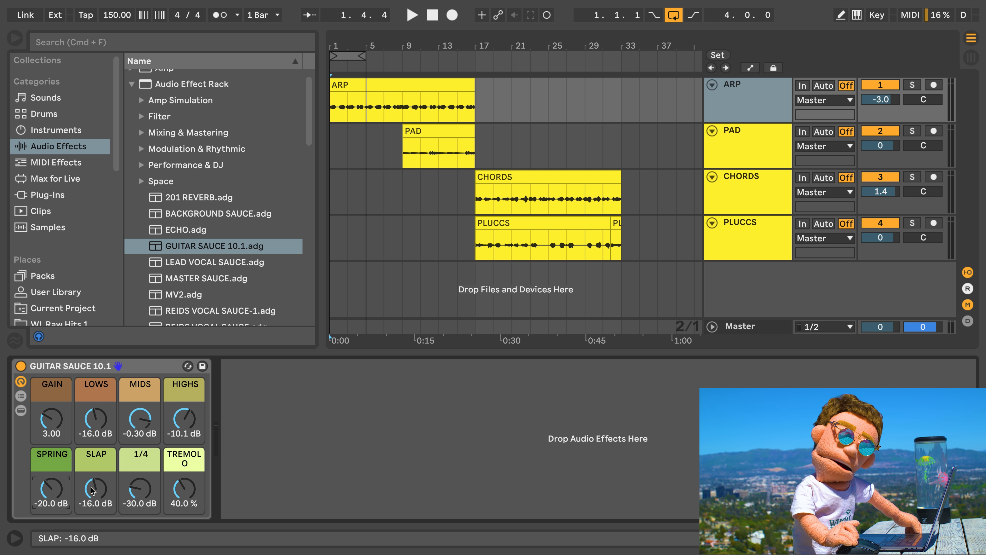
# Raise the ARP rack's Slap to about 5.7 dB and set Spring to -inf dB during playback.
pyautogui.press('space')
pyautogui.moveTo(91, 488); pyautogui.dragTo(90, 471)
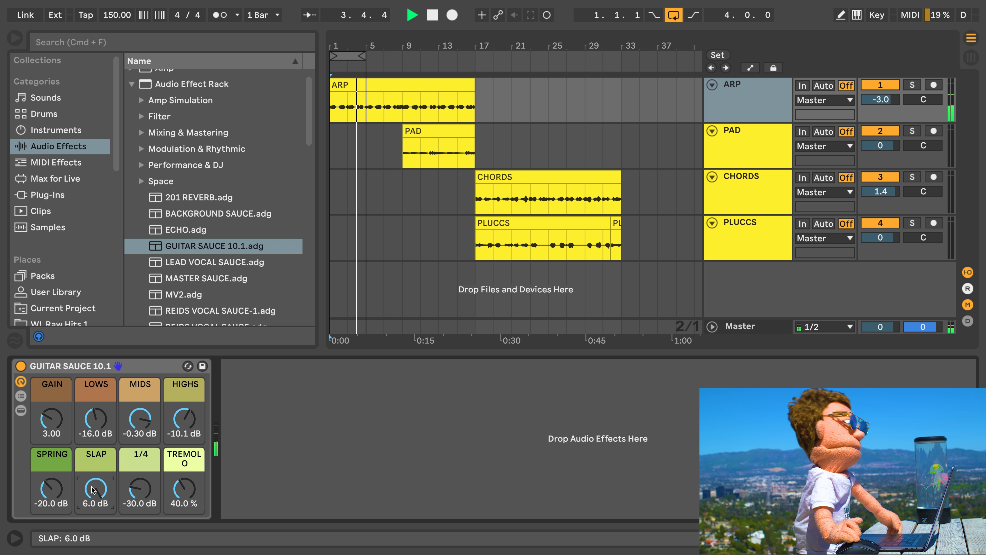
pyautogui.moveTo(92, 486); pyautogui.dragTo(60, 517)
pyautogui.click(60, 491)
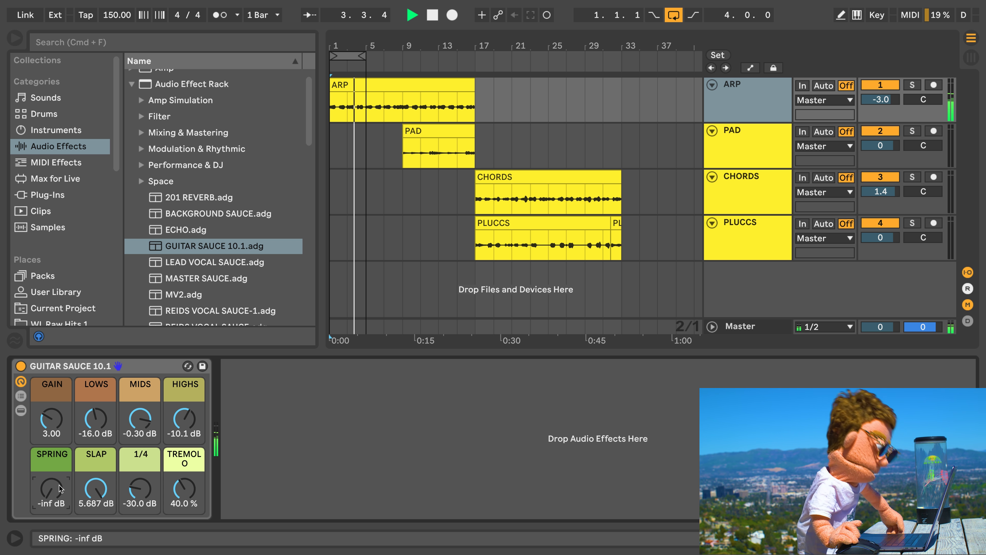
pyautogui.press('space')
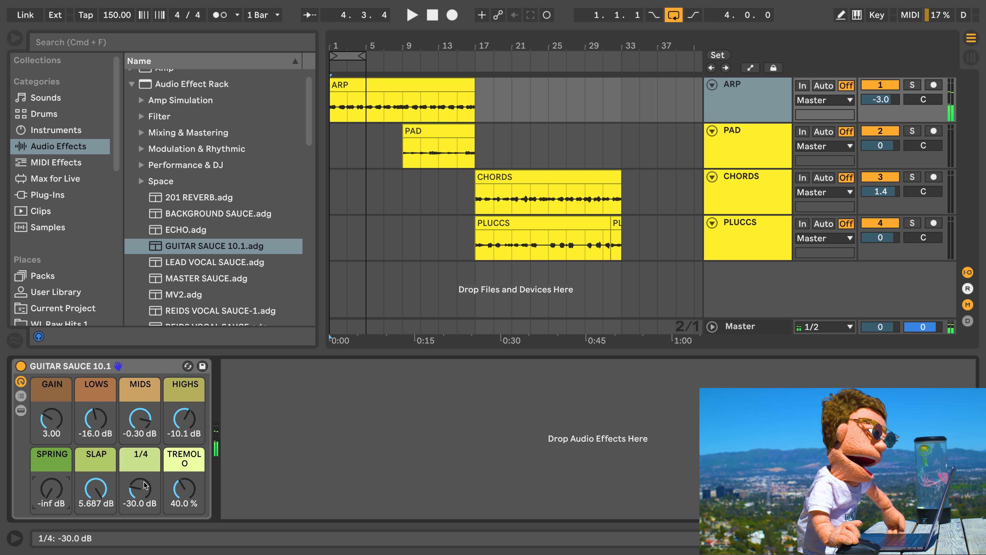
# Set the ARP rack's 1/4 delay to -inf dB and listen to the loop.
pyautogui.moveTo(139, 488); pyautogui.dragTo(140, 501)
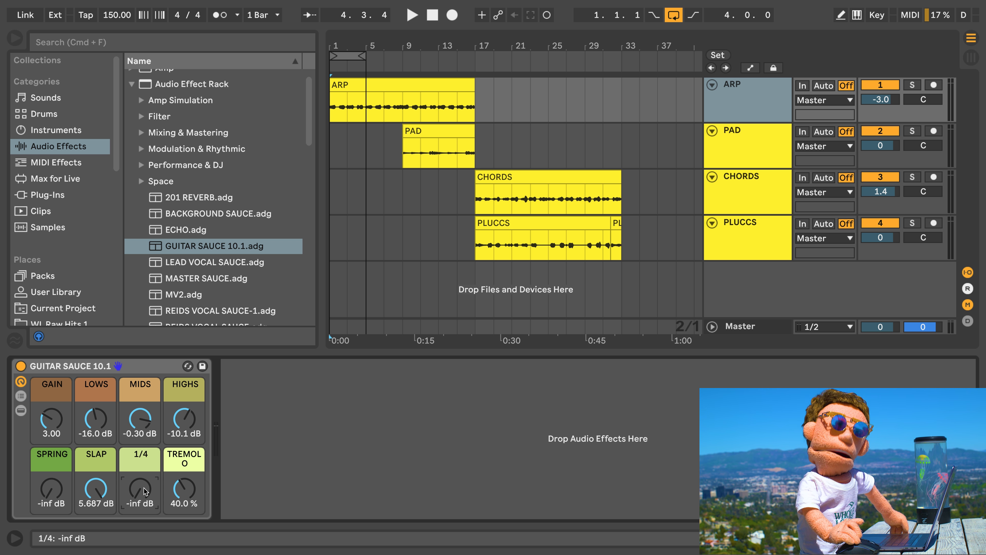
pyautogui.press('space')
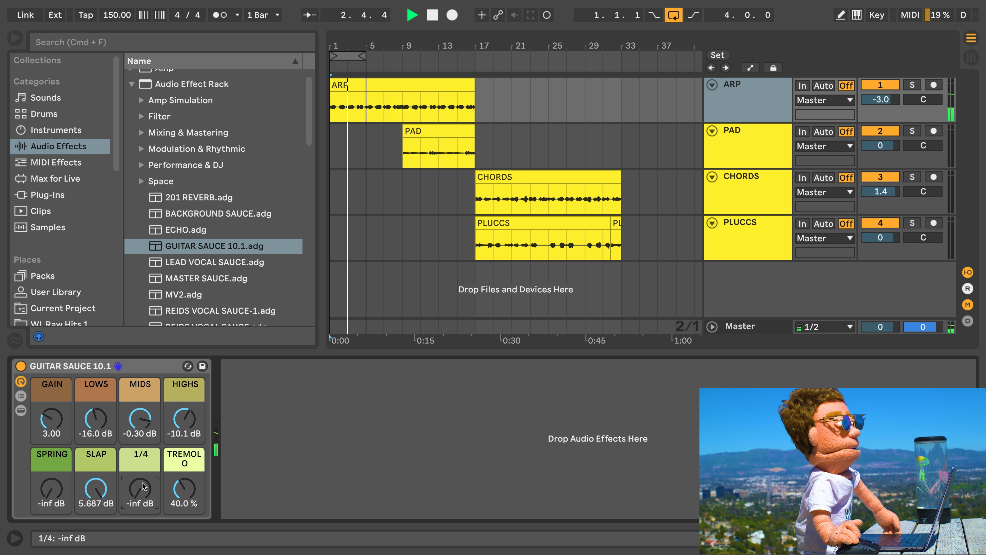
pyautogui.press('space')
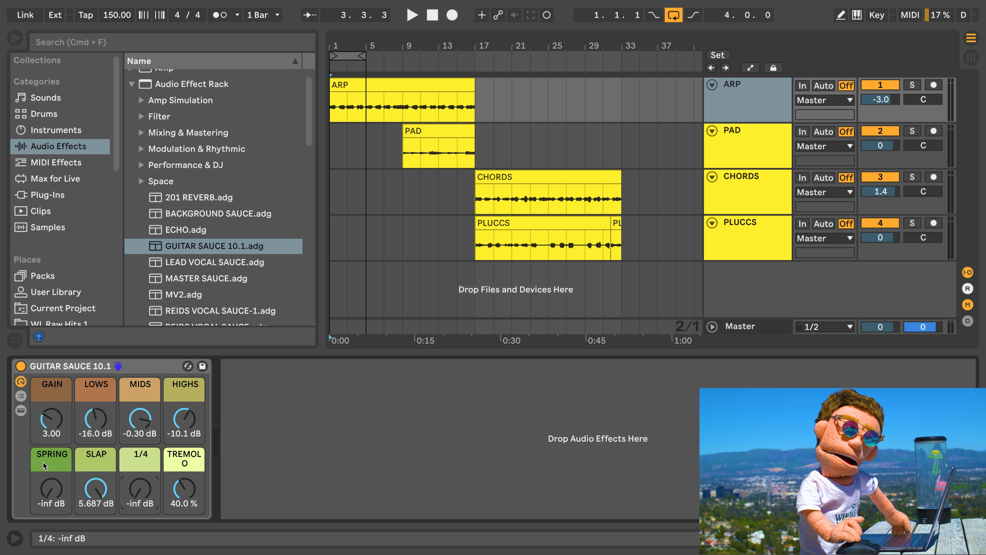
# Lower the ARP rack's Slap to about 4.4 dB and its Tremolo to 0% while the loop plays.
pyautogui.press('space')
pyautogui.moveTo(96, 486); pyautogui.dragTo(96, 499)
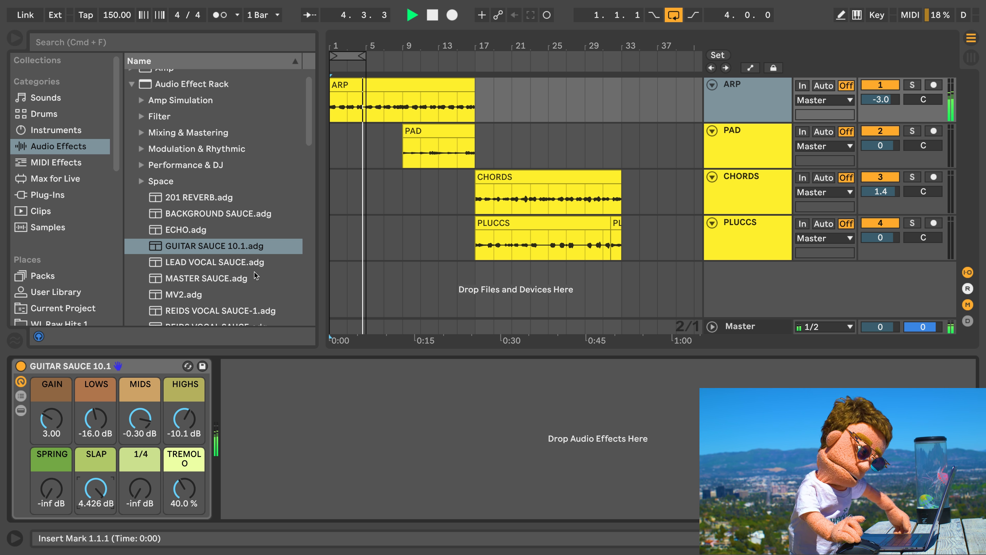
pyautogui.press('space')
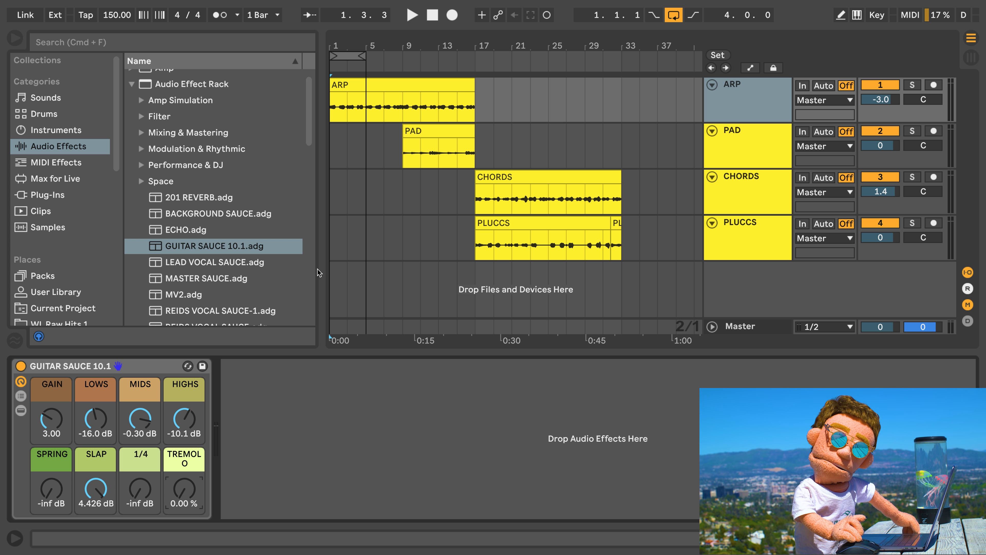
# Copy the adjusted GUITAR SAUCE 10.1 rack to the PAD track and listen to a loop from bar 9 to bar 17.
pyautogui.click(129, 369)
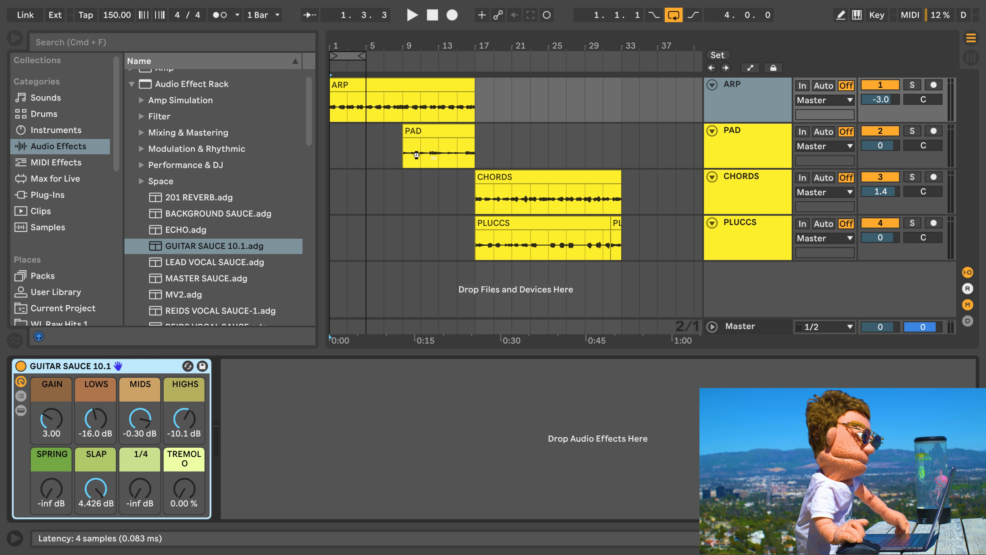
pyautogui.click(439, 106)
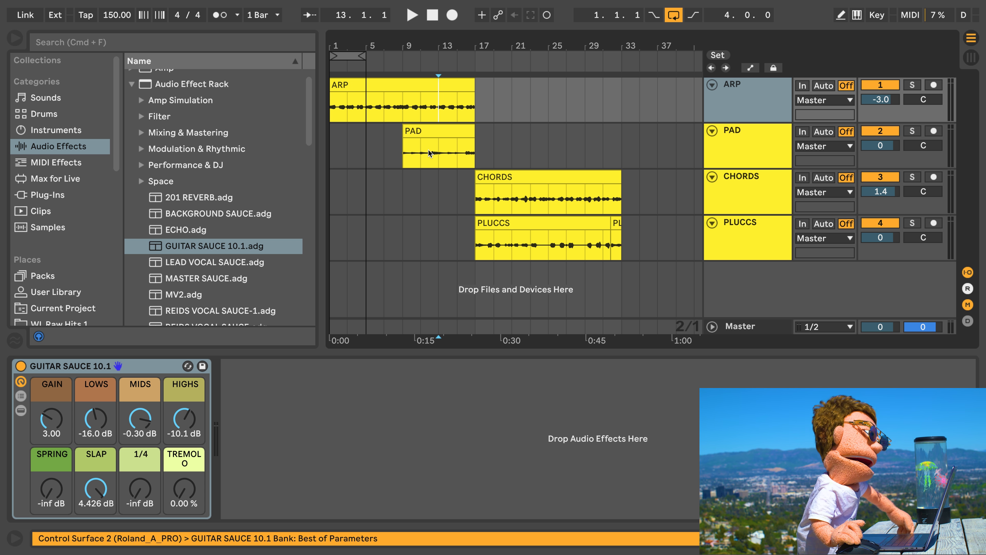
pyautogui.moveTo(404, 106); pyautogui.dragTo(472, 108)
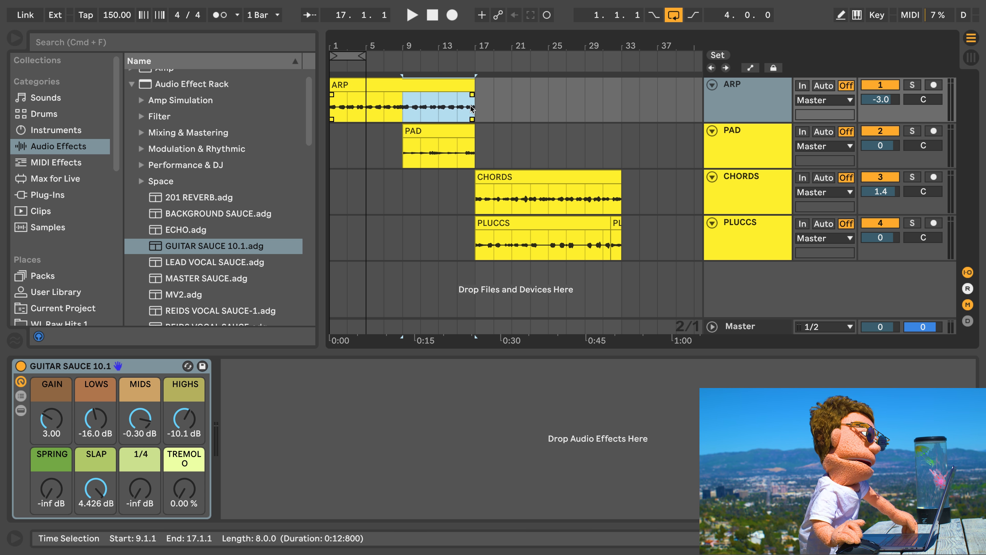
pyautogui.press('super+l')
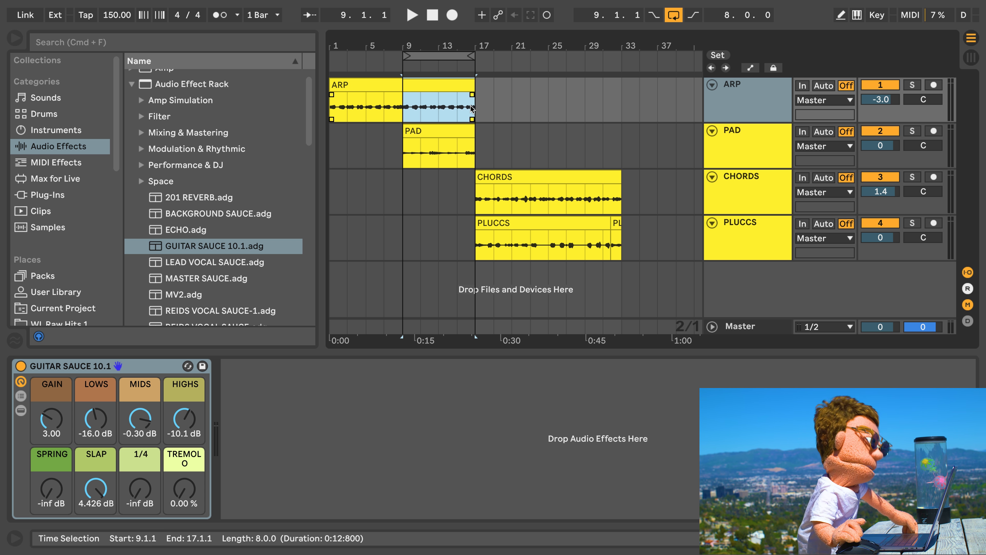
pyautogui.press('Down')
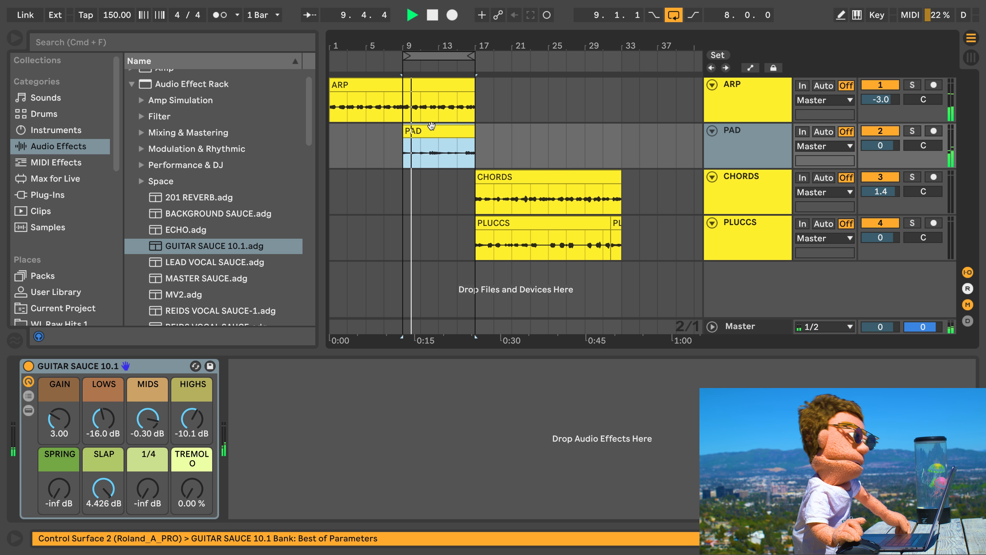
pyautogui.press('space')
# On the PAD rack, set Slap to about -30.2 dB, Spring to about -7.9 dB, 1/4 to about -13.8 dB and Tremolo to 89%.
pyautogui.moveTo(104, 488); pyautogui.dragTo(104, 530)
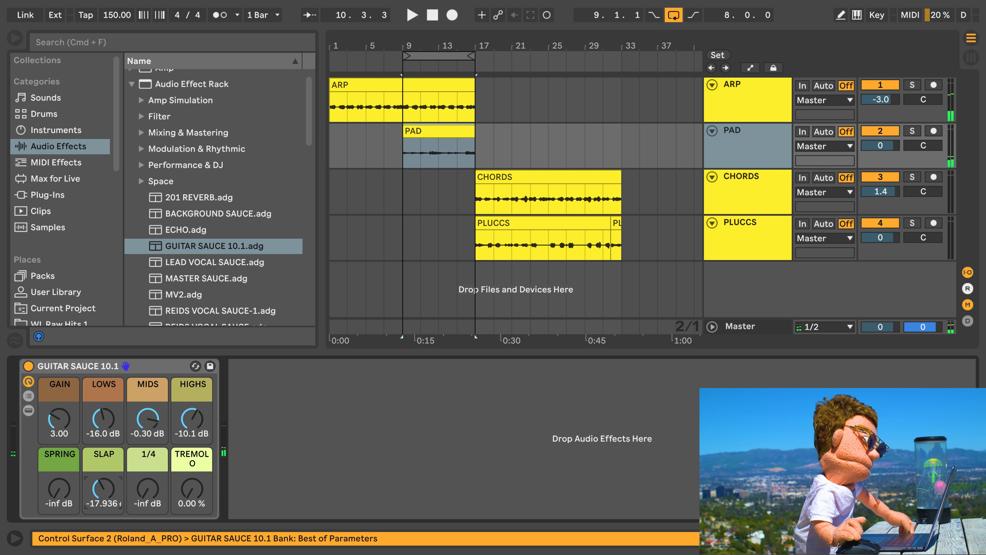
pyautogui.moveTo(107, 488); pyautogui.dragTo(69, 466)
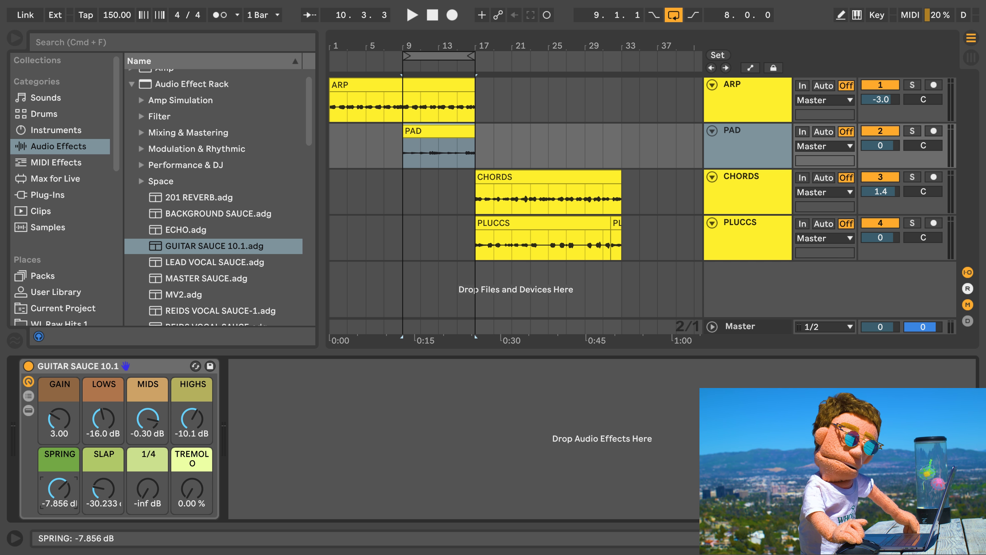
pyautogui.moveTo(148, 489); pyautogui.dragTo(184, 472)
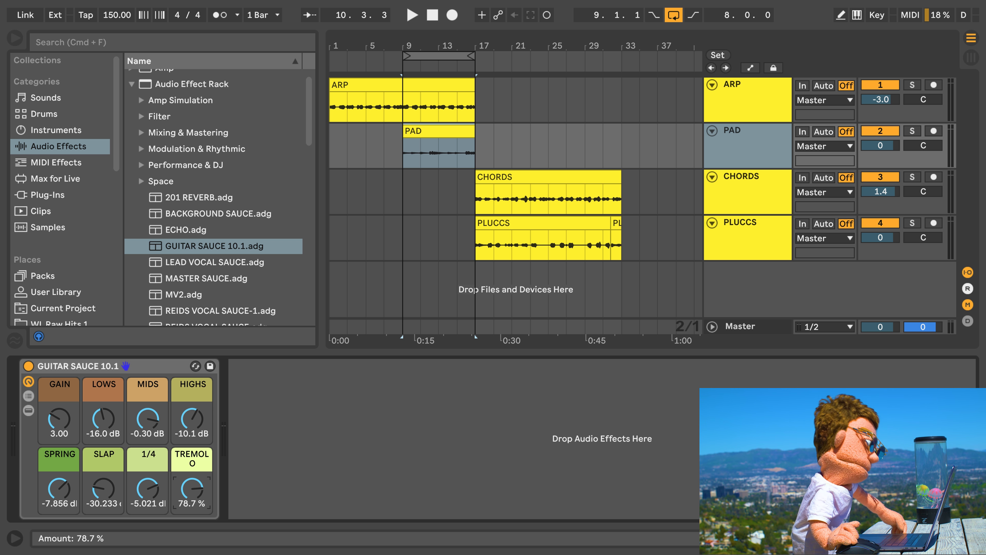
pyautogui.press('space')
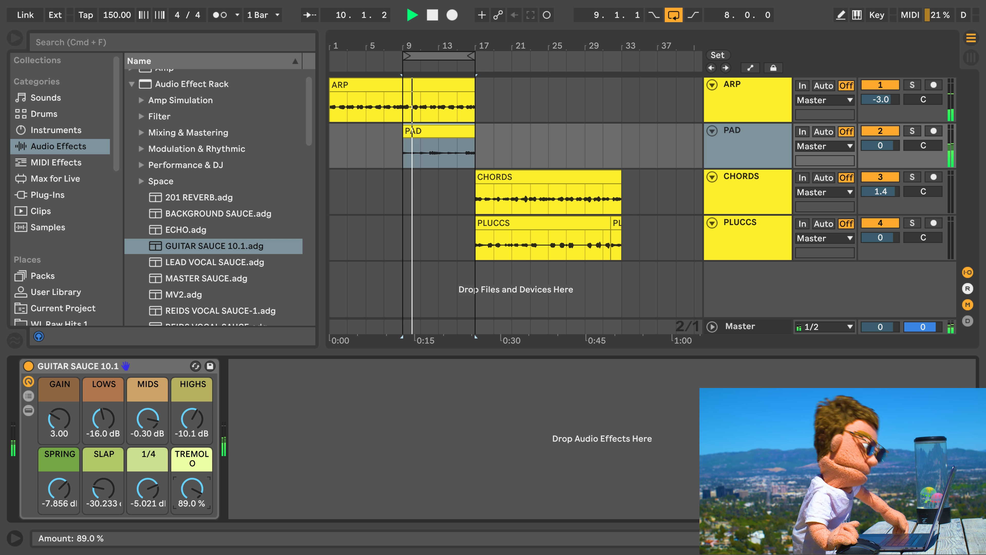
pyautogui.click(152, 488)
pyautogui.moveTo(150, 488); pyautogui.dragTo(150, 510)
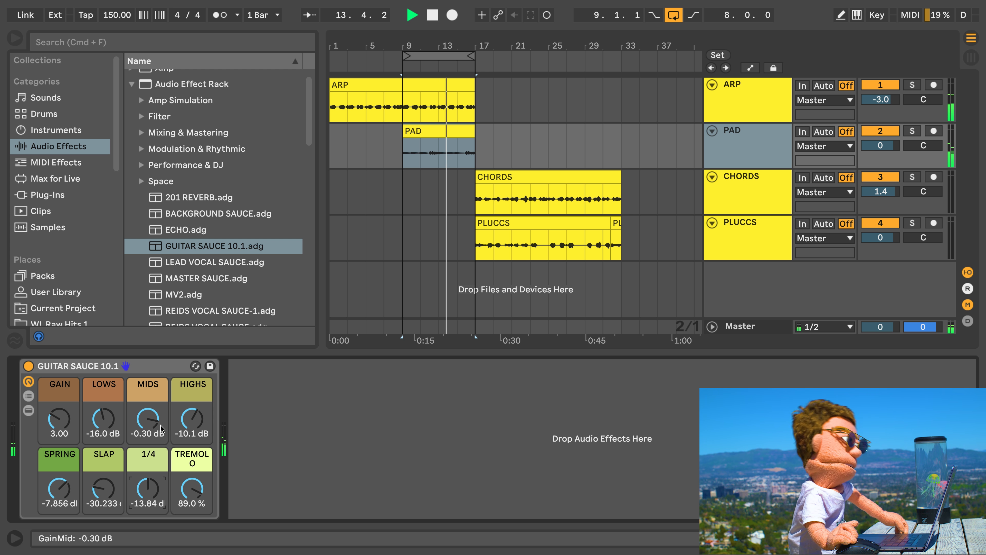
# Set the PAD rack's Highs to -6.28 dB, Lows to -inf dB and Gain to 8.50 while the loop plays.
pyautogui.moveTo(184, 416); pyautogui.dragTo(184, 406)
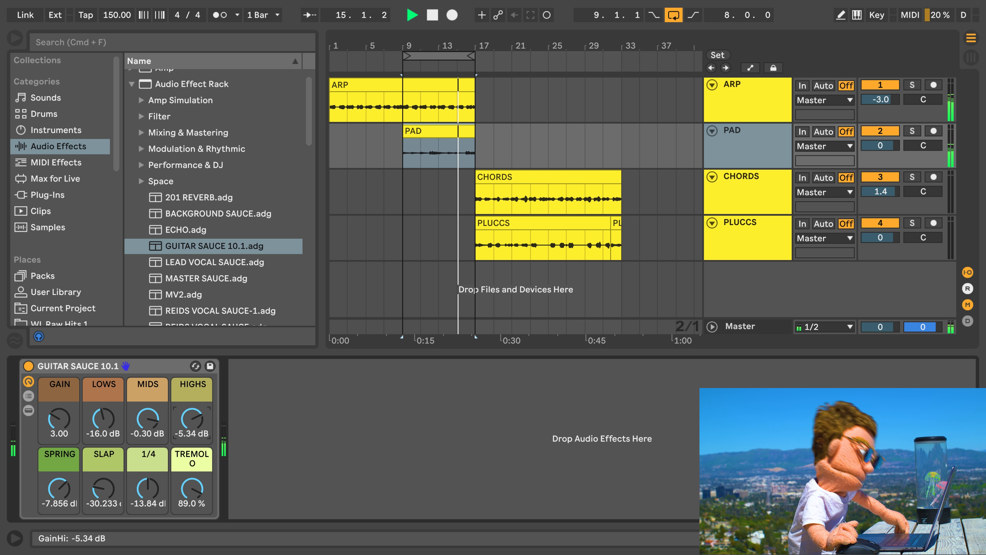
pyautogui.moveTo(105, 419); pyautogui.dragTo(104, 454)
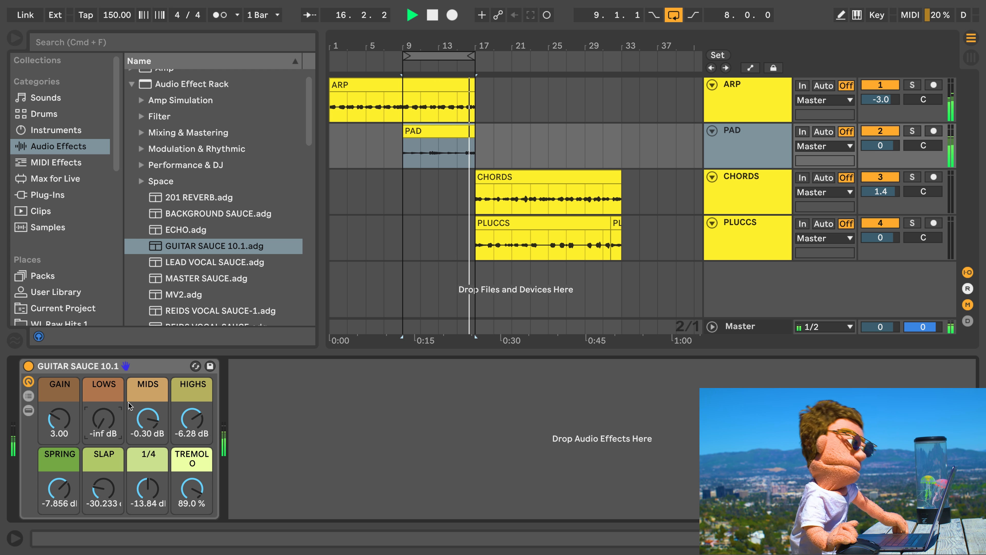
pyautogui.moveTo(59, 419)
pyautogui.mouseDown()
pyautogui.moveTo(58, 434)
pyautogui.moveTo(58, 421)
pyautogui.mouseUp()
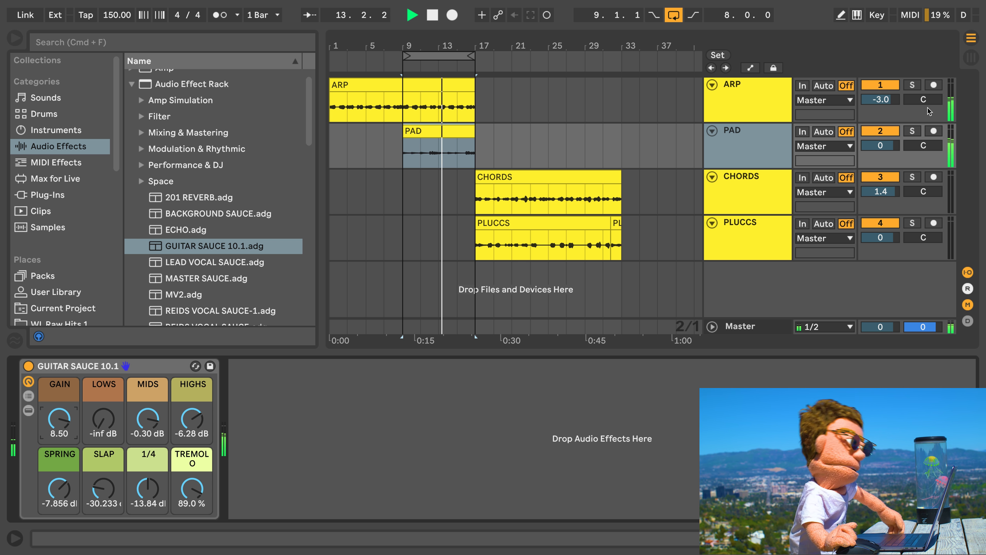
# Lower the PAD track volume to -4.0 and set its rack to Gain 6.93, Lows -38.8 dB, Mids 2.54 dB and Highs -20.3 dB.
pyautogui.moveTo(881, 146)
pyautogui.mouseDown()
pyautogui.moveTo(880, 158)
pyautogui.moveTo(881, 147)
pyautogui.mouseUp()
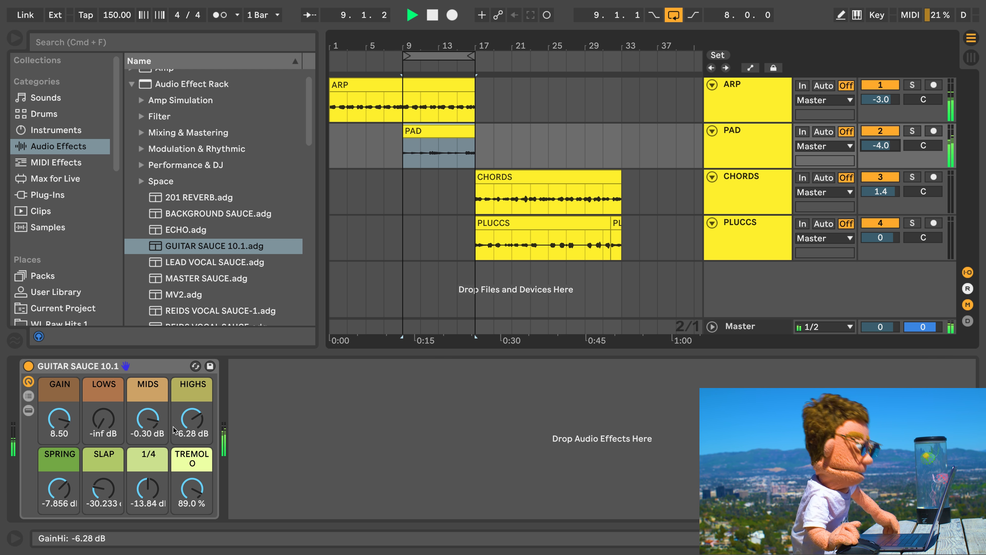
pyautogui.moveTo(59, 419); pyautogui.dragTo(192, 429)
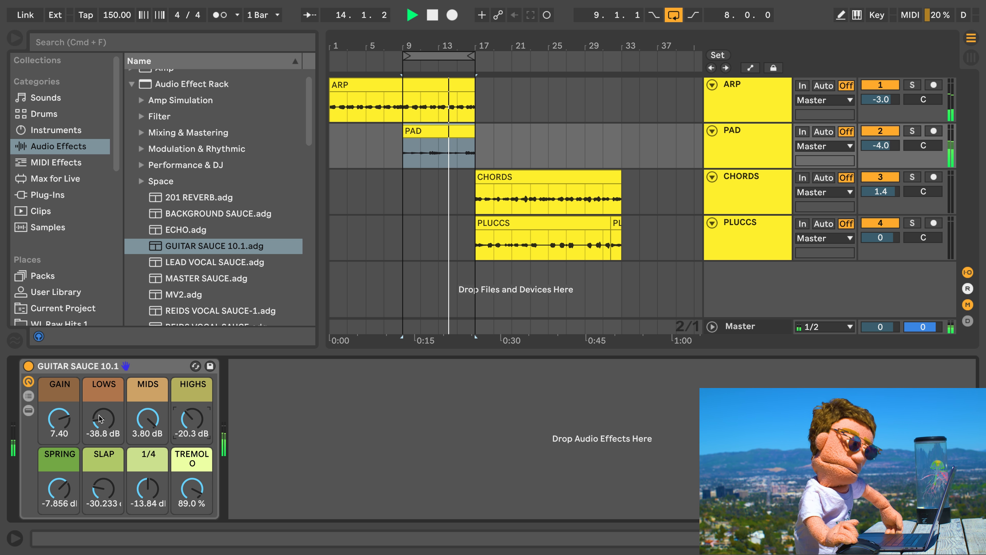
pyautogui.moveTo(58, 415); pyautogui.dragTo(57, 417)
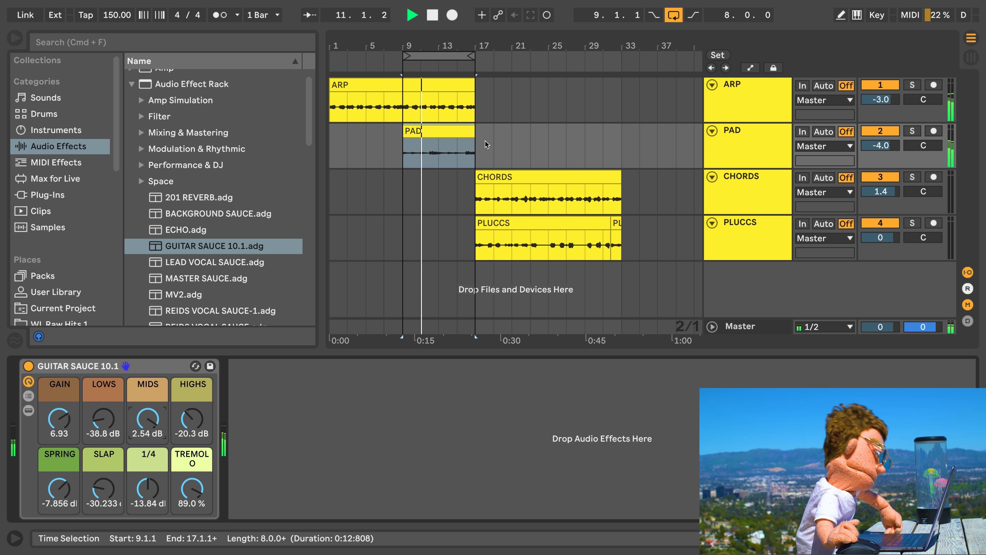
pyautogui.press('space')
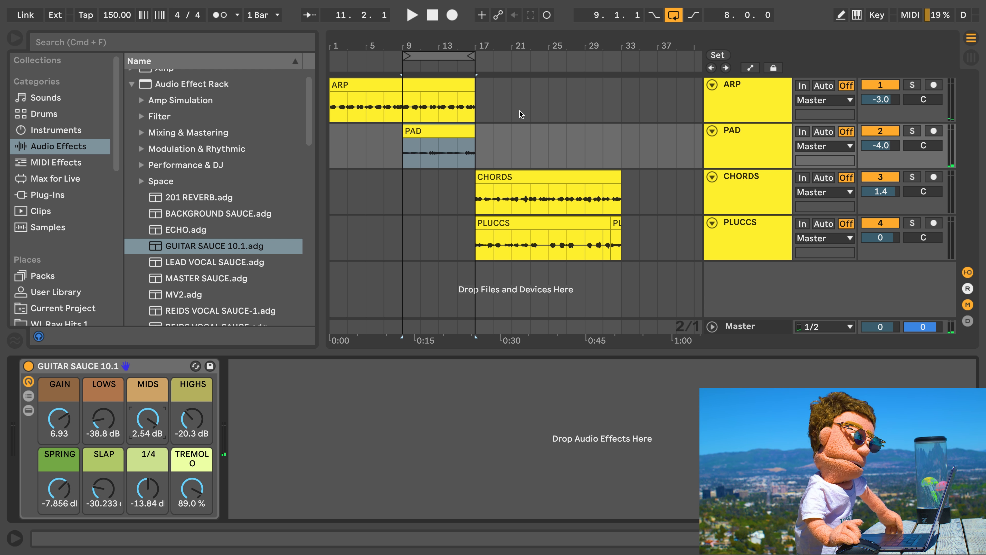
# Copy the ARP track's GUITAR SAUCE 10.1 rack to the CHORDS track, then play CHORDS soloed from bar 17.
pyautogui.click(566, 100)
pyautogui.click(164, 366)
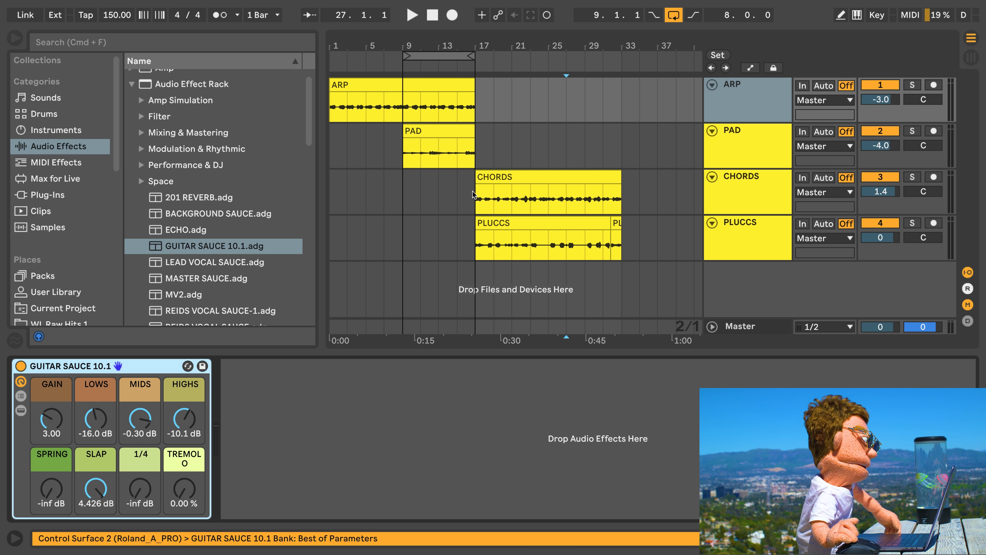
pyautogui.click(493, 178)
pyautogui.click(370, 381)
pyautogui.press('super+v')
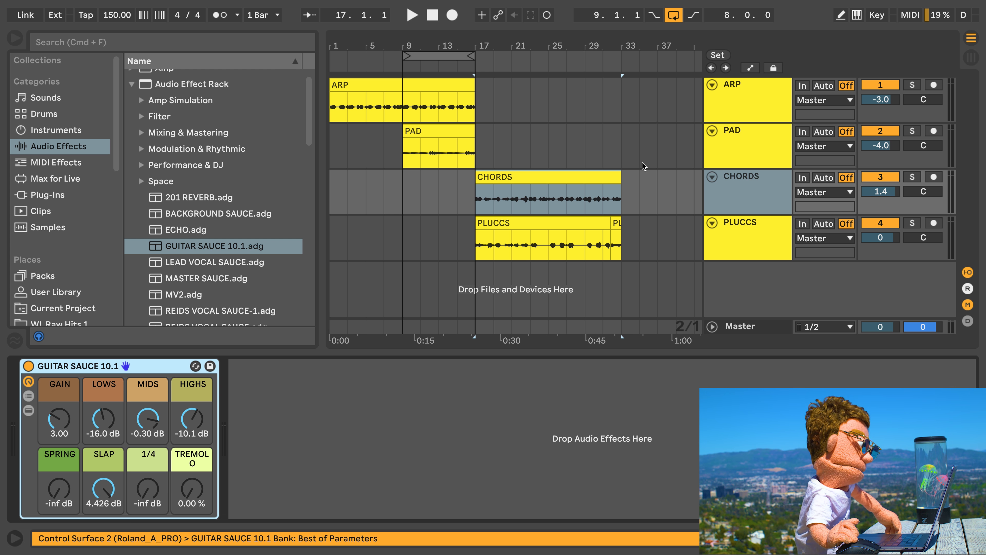
pyautogui.click(607, 178)
pyautogui.press('space')
pyautogui.click(909, 176)
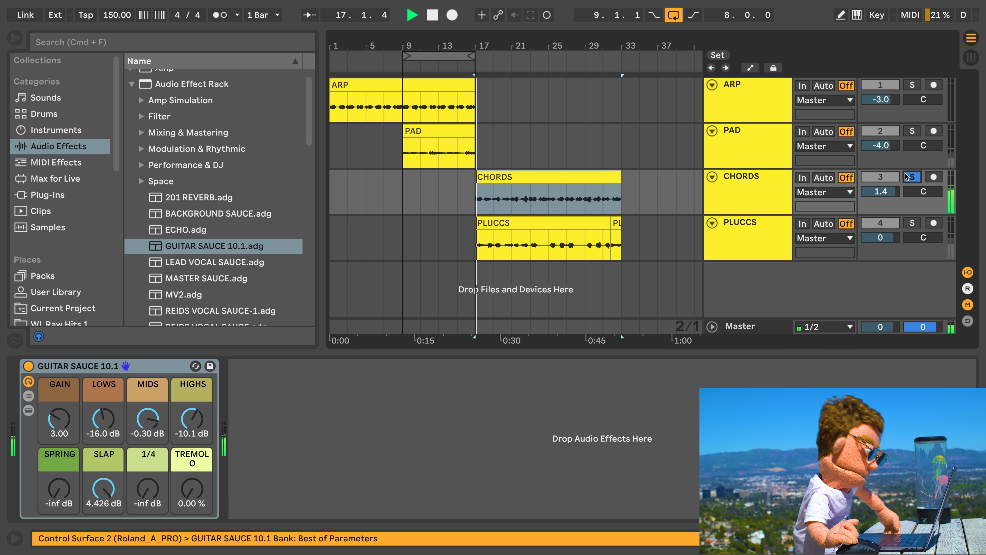
# Set the CHORDS rack to Slap 2.851 dB, Spring about -24.9 dB, Gain 4.09, Lows -inf dB and Mids -4.71 dB, then unsolo the track.
pyautogui.moveTo(103, 489); pyautogui.dragTo(59, 466)
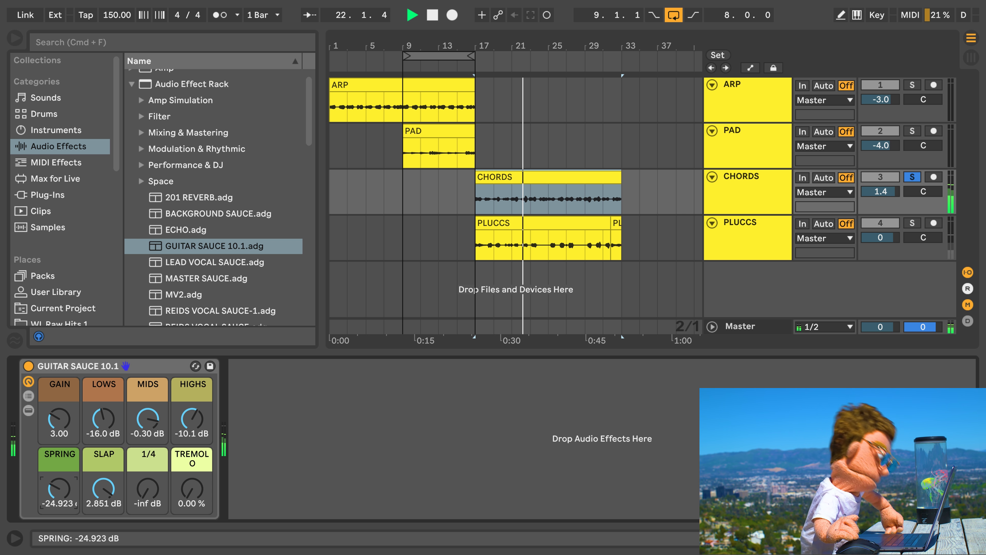
pyautogui.moveTo(70, 412); pyautogui.dragTo(71, 407)
pyautogui.moveTo(104, 419); pyautogui.dragTo(104, 461)
pyautogui.moveTo(147, 419); pyautogui.dragTo(148, 428)
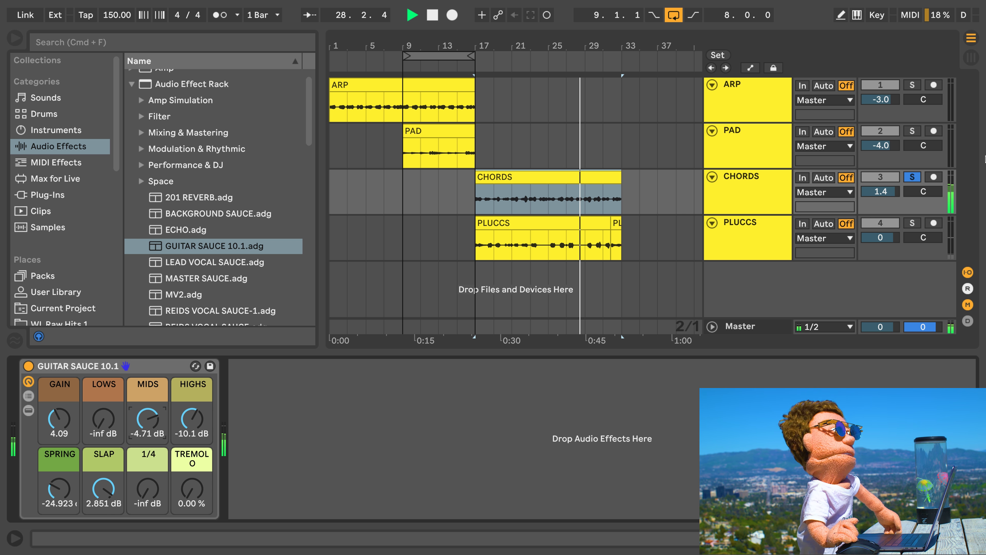
pyautogui.click(912, 177)
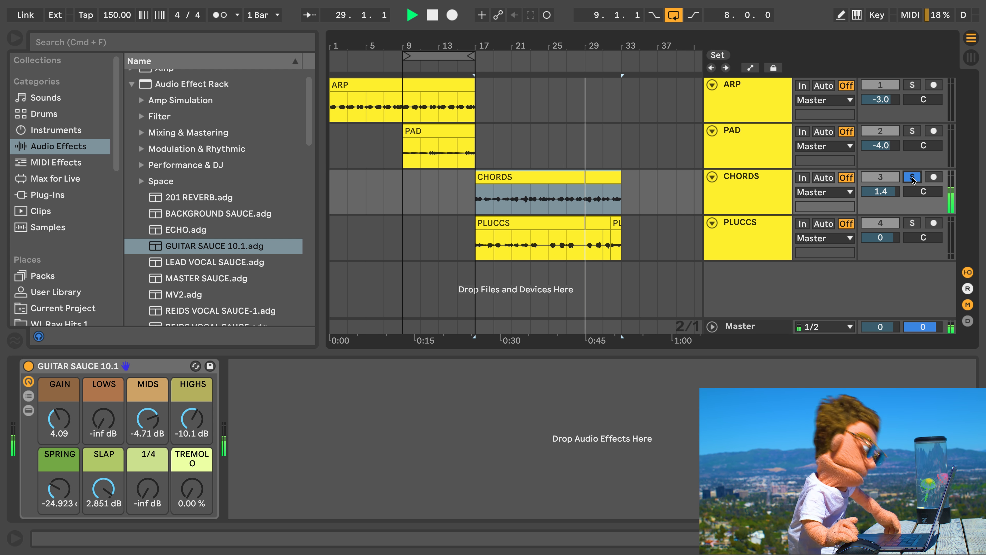
# Turn off Warp on the CHORDS clip and listen to its original timing together with PLUCCS from bar 17.
pyautogui.doubleClick(602, 177)
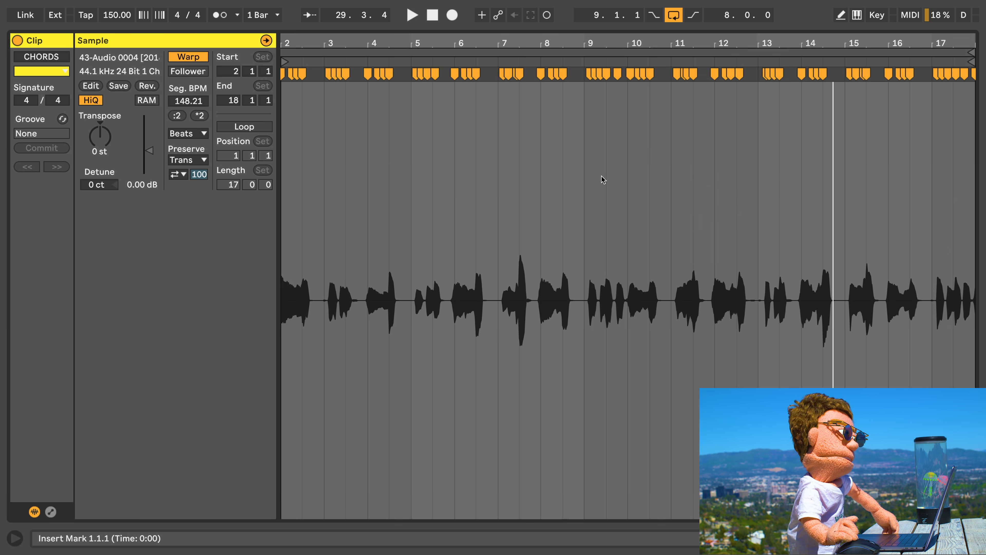
pyautogui.click(184, 57)
pyautogui.press('space')
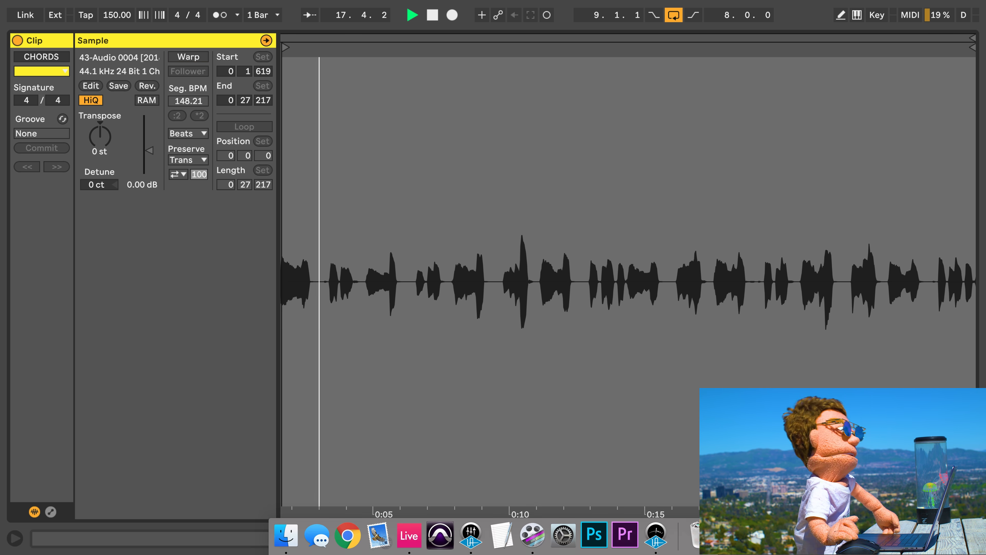
pyautogui.click(971, 538)
pyautogui.moveTo(487, 43)
pyautogui.mouseDown()
pyautogui.moveTo(482, 51)
pyautogui.moveTo(484, 40)
pyautogui.mouseUp()
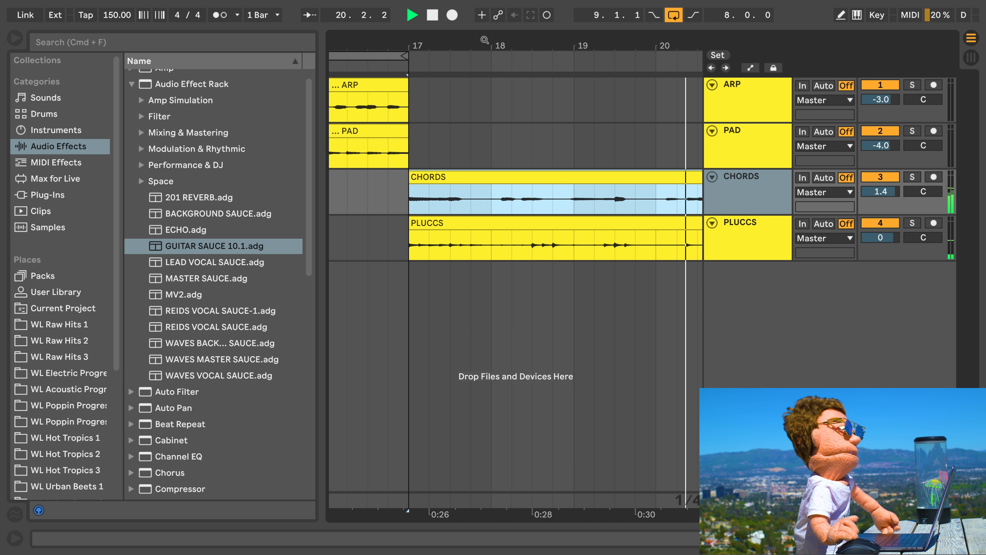
pyautogui.hotkey('shift', 'Tab')
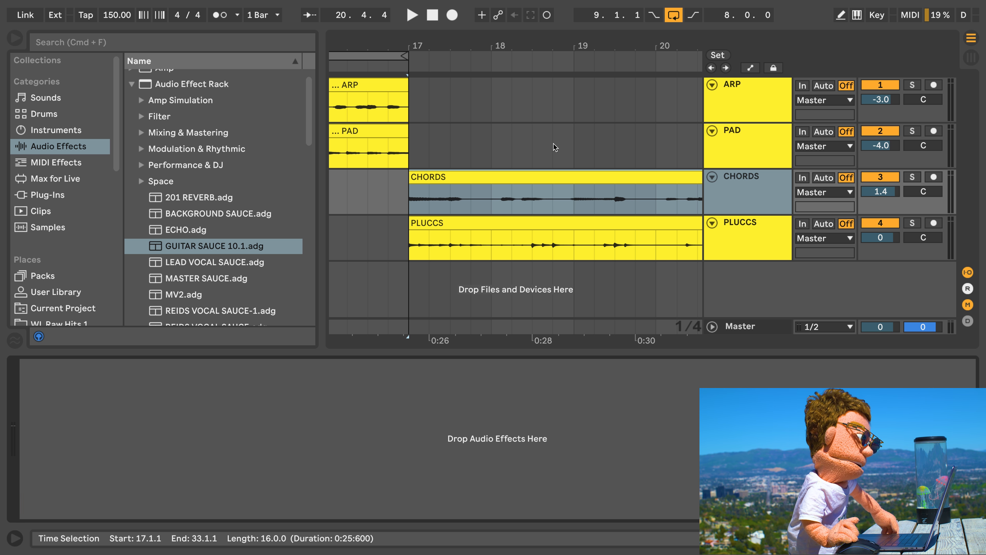
# Copy the GUITAR SAUCE 10.1 rack from the ARP track onto the CHORDS track.
pyautogui.click(470, 147)
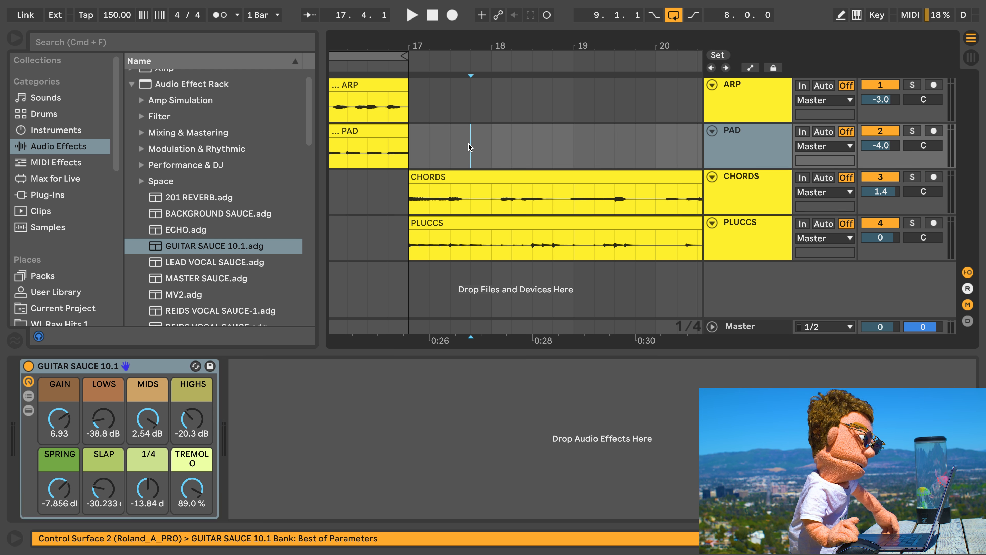
pyautogui.click(450, 86)
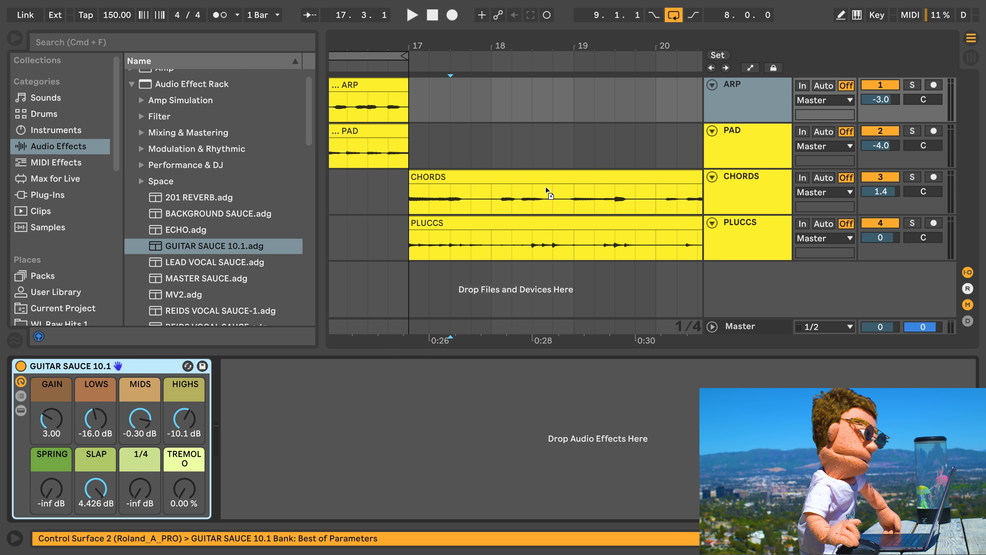
pyautogui.click(537, 177)
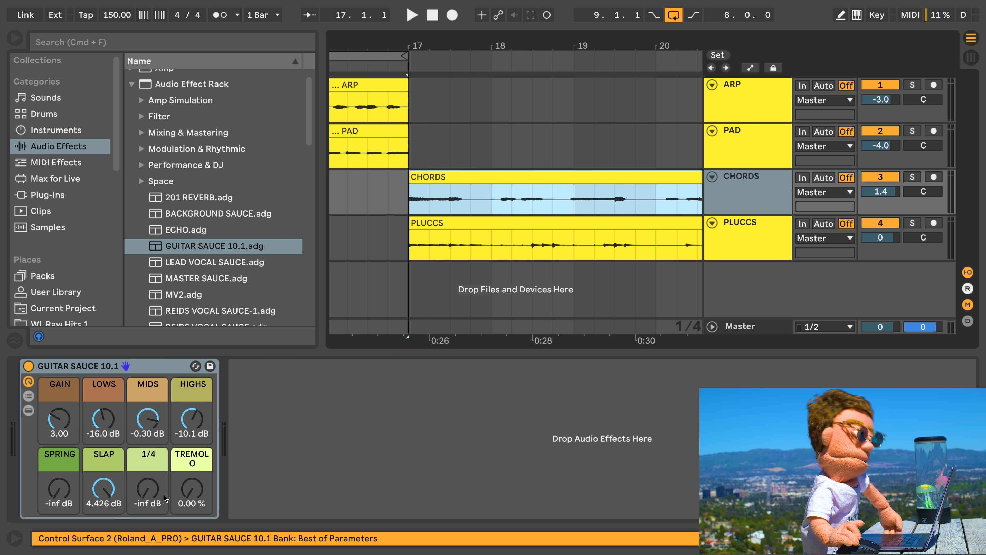
# Set the CHORDS rack to Gain 2.83, Lows -2.19 dB, Mids -4.39 dB, Highs -5.02 dB, Spring -10.1 dB, Slap -inf dB, 1/4 -27.8 dB, Tremolo 50.4%.
pyautogui.press('space')
pyautogui.moveTo(68, 483); pyautogui.dragTo(68, 462)
pyautogui.moveTo(148, 488); pyautogui.dragTo(142, 472)
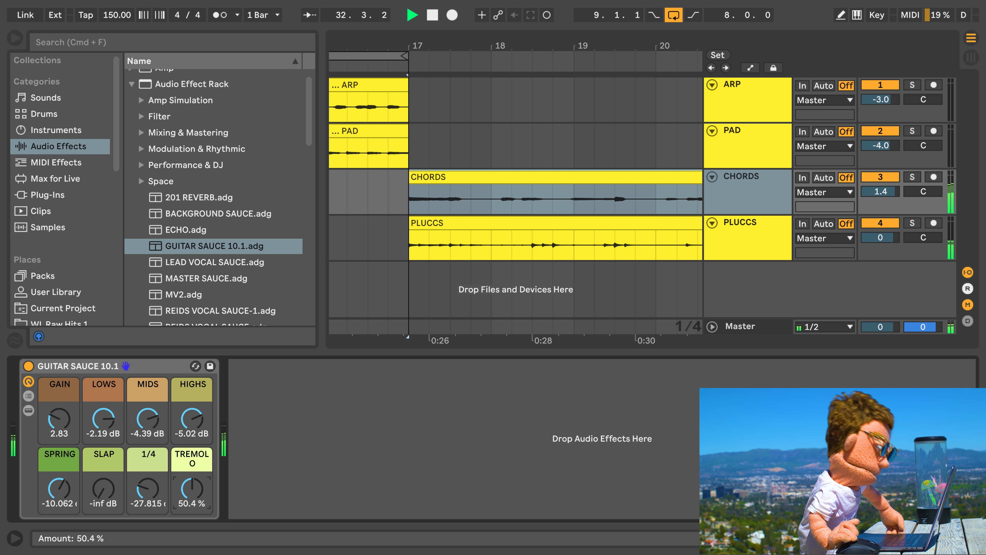
# Copy the CHORDS rack to PLUCCS with Lows -7.86 dB, Mids 6.00 dB, Spring about -21.9 dB, Slap 6.0 dB, 1/4 -inf dB and Tremolo 0%.
pyautogui.moveTo(531, 40); pyautogui.dragTo(385, 11)
pyautogui.moveTo(161, 366); pyautogui.dragTo(501, 230)
pyautogui.moveTo(63, 483)
pyautogui.mouseDown()
pyautogui.moveTo(66, 505)
pyautogui.moveTo(59, 477)
pyautogui.mouseUp()
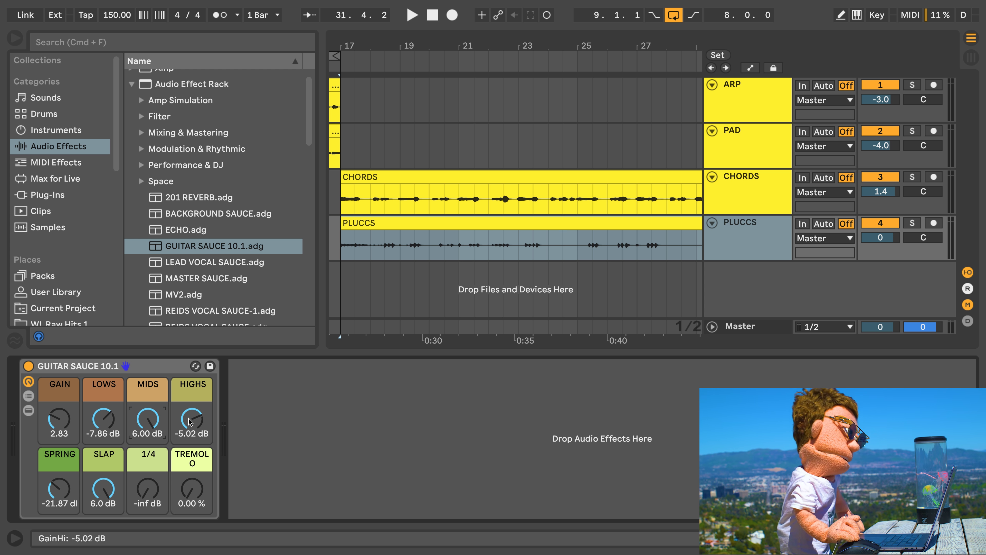
# During playback, set the PLUCCS rack's Gain to 6.54 and Lows to -5.02 dB, and lower the track volume to -4.0.
pyautogui.press('space')
pyautogui.moveTo(59, 420); pyautogui.dragTo(59, 386)
pyautogui.click(880, 237)
pyautogui.moveTo(880, 237); pyautogui.dragTo(880, 252)
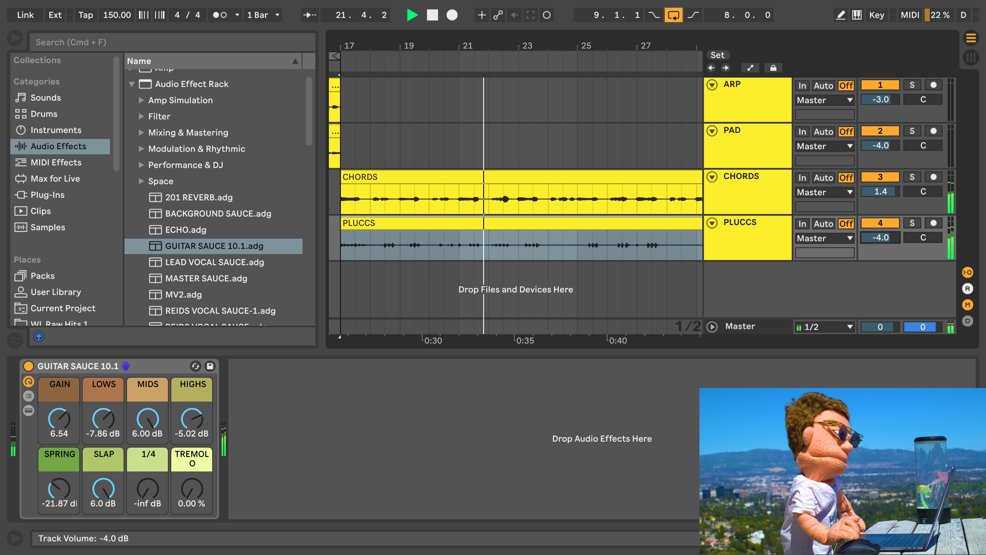
pyautogui.moveTo(88, 427); pyautogui.dragTo(88, 423)
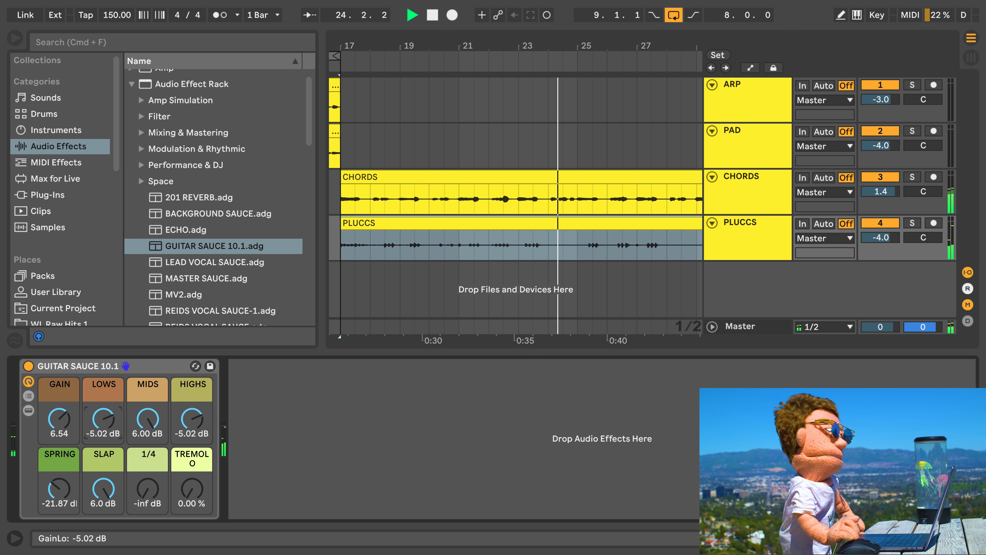
# Set the PLUCCS rack's Mids to 4.43 dB, Highs to -23.0 dB and Gain to 3.86, and lower the track volume to -8.3.
pyautogui.moveTo(157, 415); pyautogui.dragTo(198, 417)
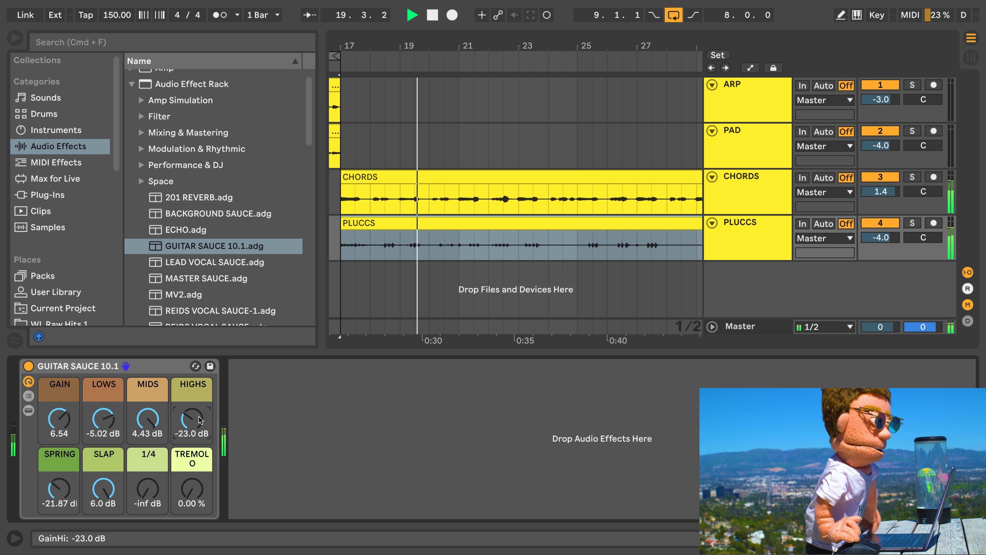
pyautogui.moveTo(880, 238); pyautogui.dragTo(880, 247)
pyautogui.click(972, 539)
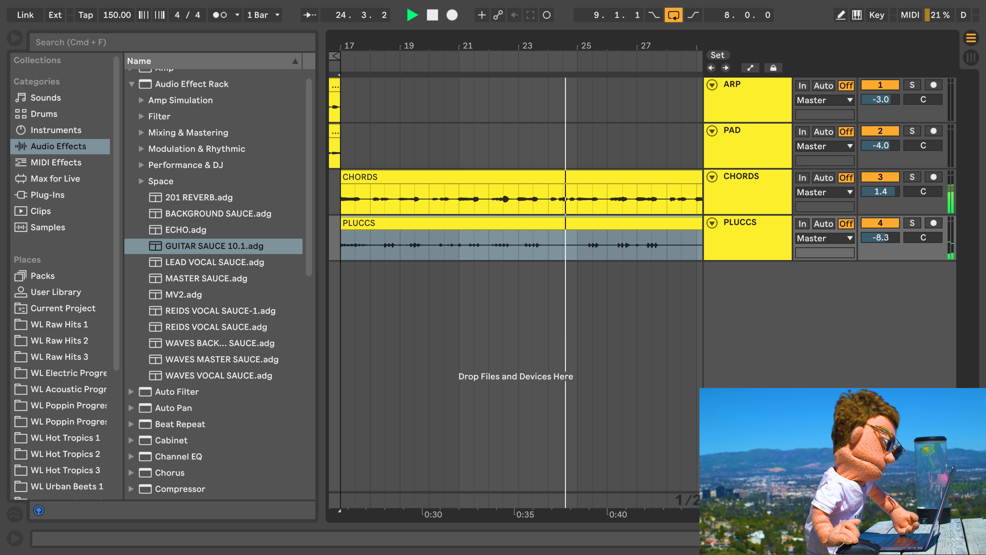
pyautogui.moveTo(628, 47); pyautogui.dragTo(629, 30)
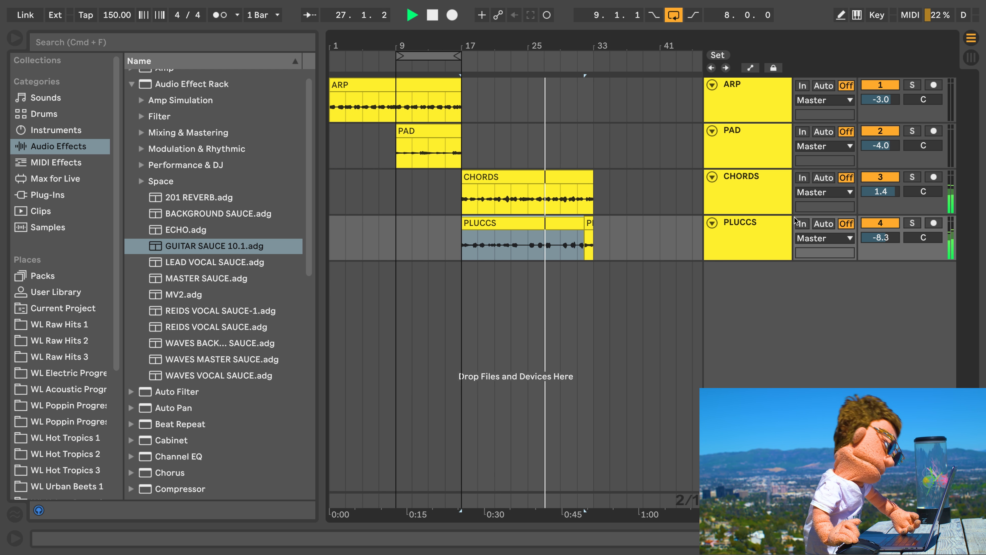
pyautogui.click(971, 538)
pyautogui.moveTo(59, 419); pyautogui.dragTo(59, 431)
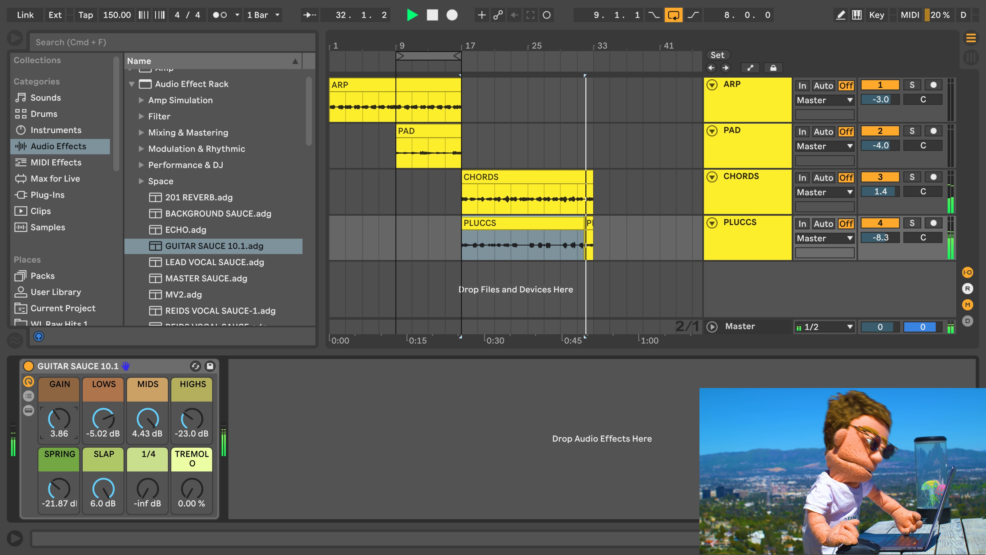
# Hide the device view and extend the arrangement loop to run from bar 1 to bar 33.
pyautogui.press('alt+super+l')
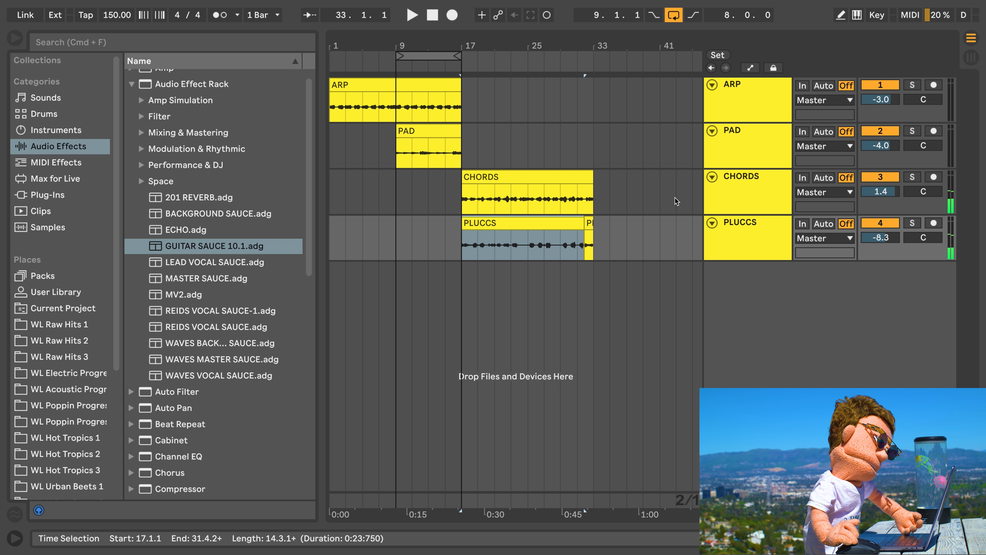
pyautogui.moveTo(404, 52); pyautogui.dragTo(312, 49)
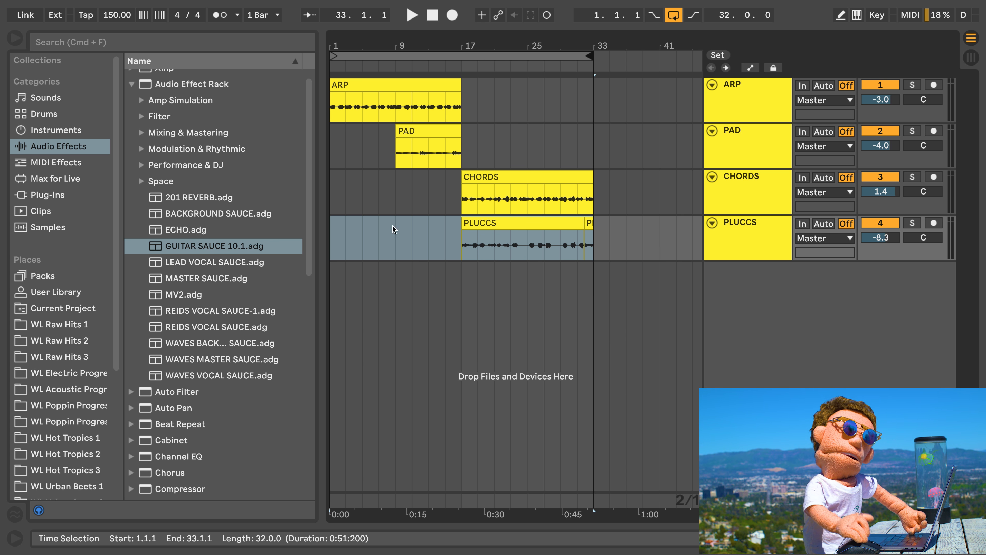
# Look through the sample folders in WL Urban Beets 4.
pyautogui.scroll(-5, 92, 220)
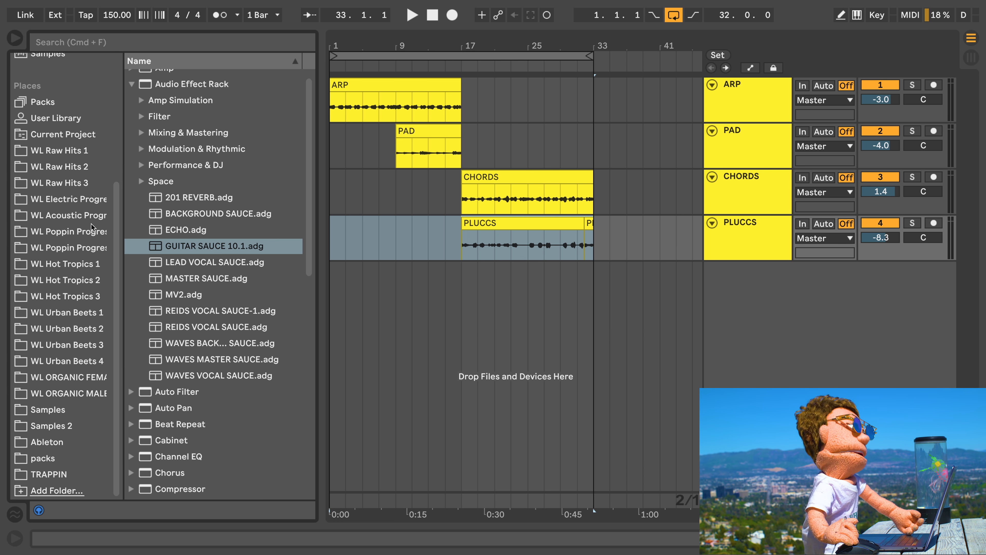
pyautogui.click(83, 361)
pyautogui.scroll(6, 80, 363)
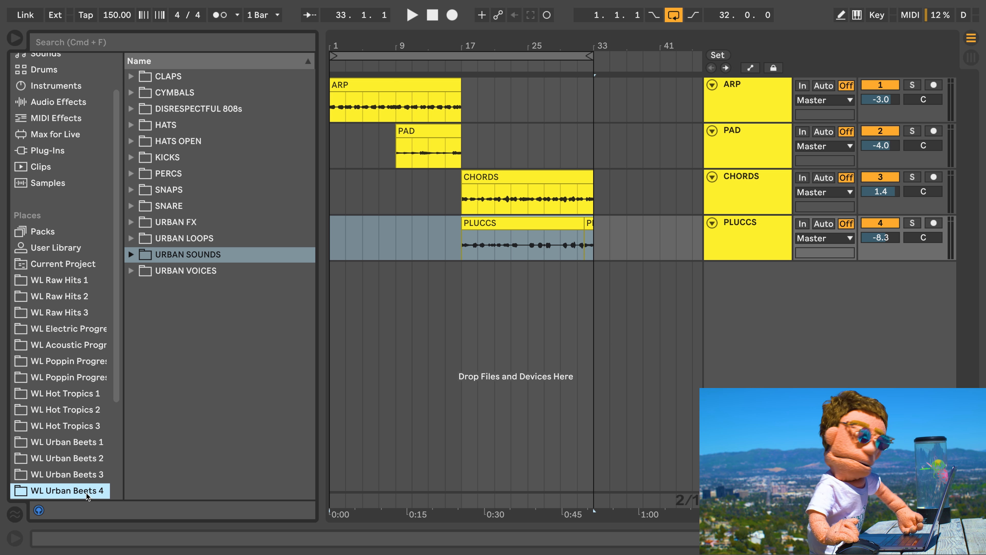
pyautogui.scroll(-5, 87, 494)
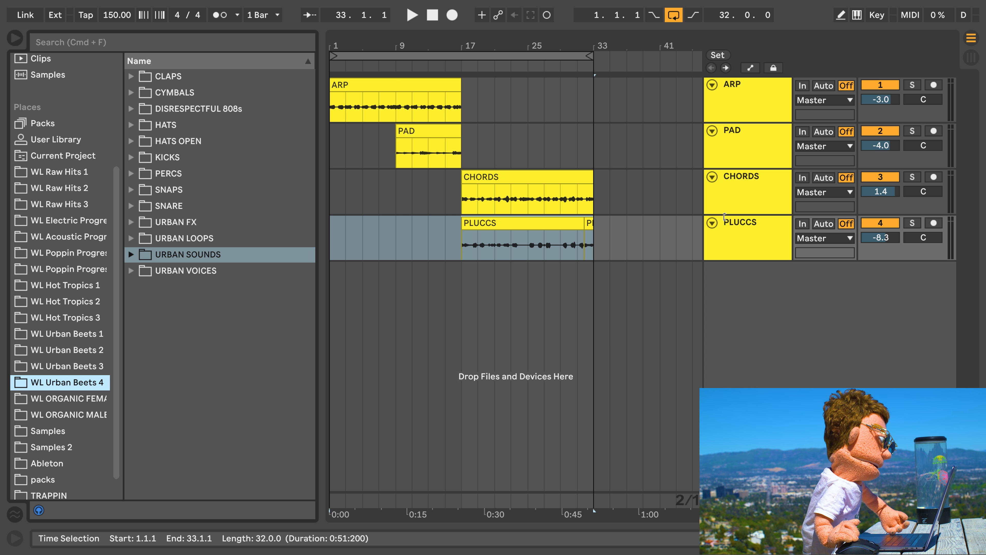
# Insert a new MIDI track below PLUCCS and load the Impulse instrument on it.
pyautogui.click(781, 237)
pyautogui.press('super+shift+t')
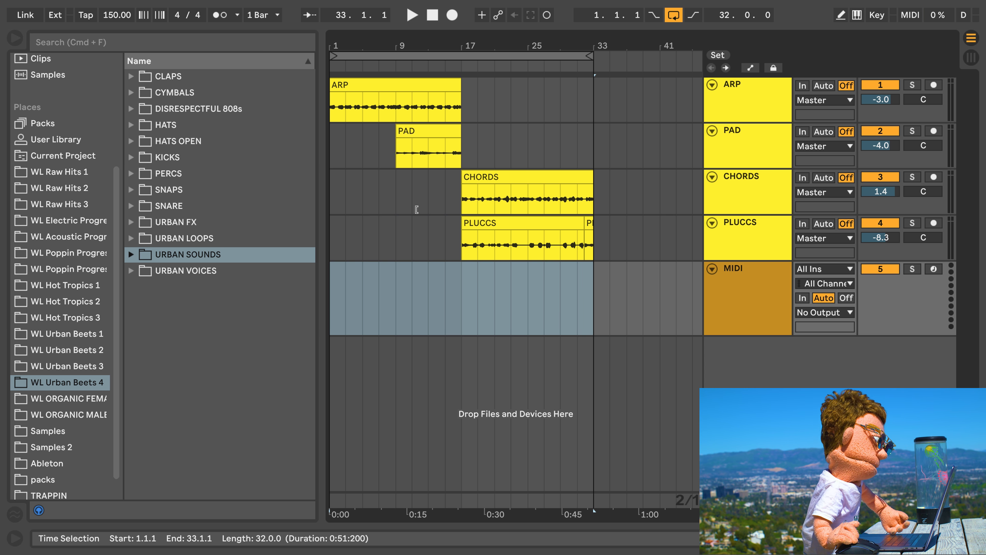
pyautogui.scroll(4, 75, 194)
pyautogui.click(58, 130)
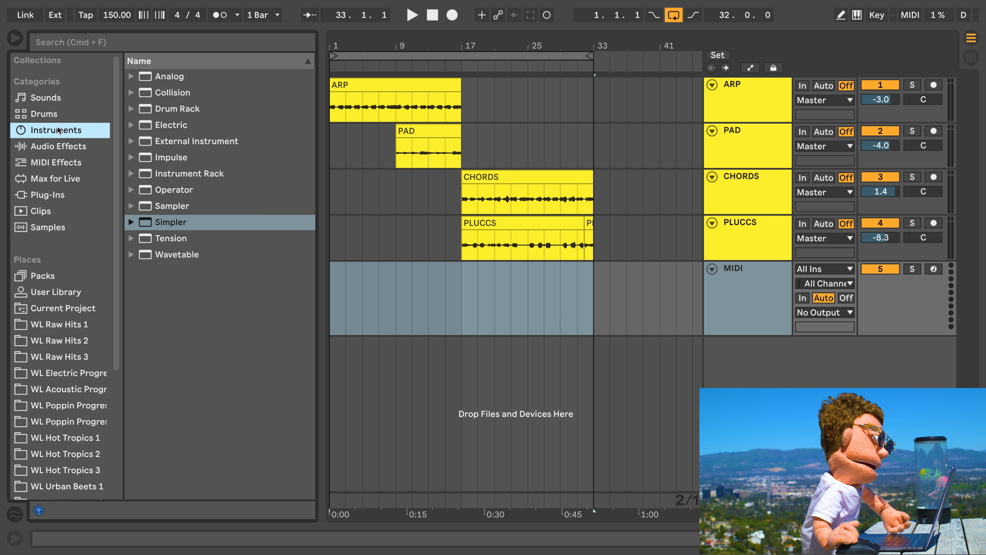
pyautogui.doubleClick(178, 157)
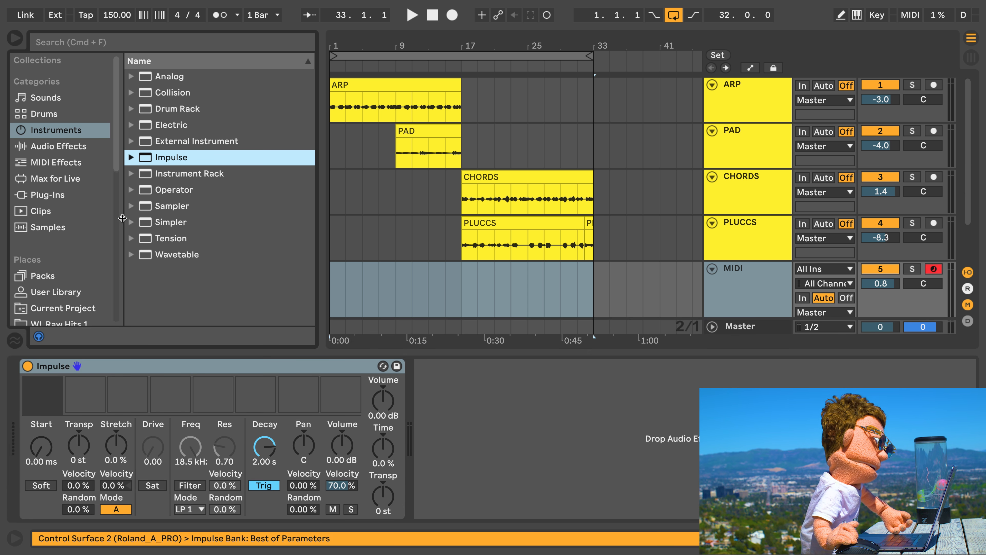
# Audition the kicks in WL Urban Beets 4 and load KICK 02 URBAN BEETS 4 into the first Impulse slot.
pyautogui.scroll(-5, 54, 236)
pyautogui.scroll(-2, 86, 238)
pyautogui.click(73, 316)
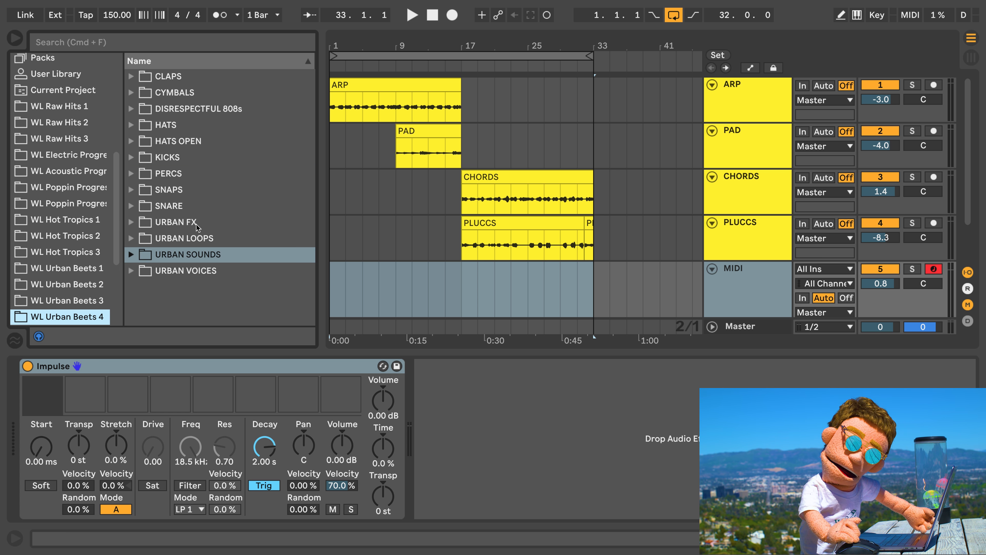
pyautogui.click(168, 157)
pyautogui.press('Down')
pyautogui.press('Down')
pyautogui.press('Down')
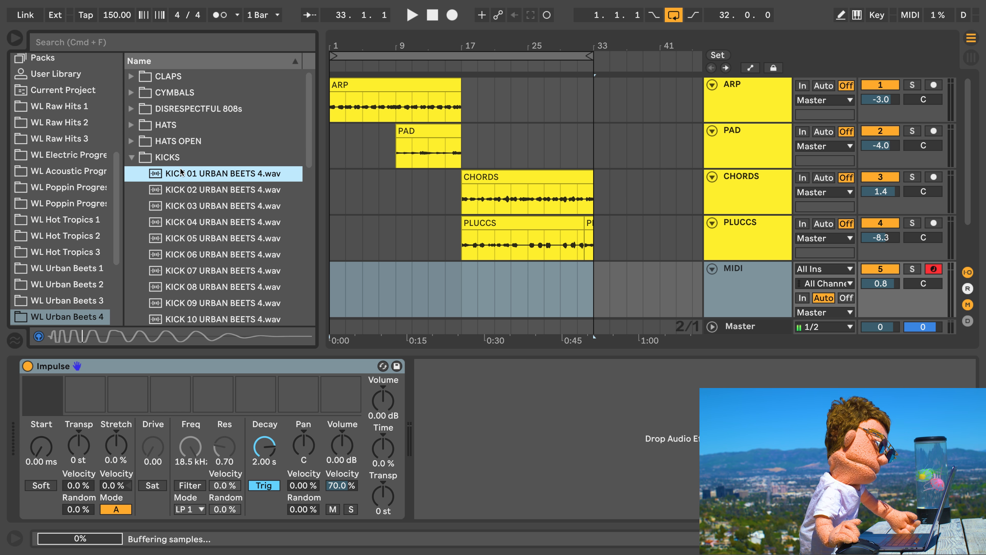
pyautogui.press('Up')
pyautogui.moveTo(174, 191); pyautogui.dragTo(41, 396)
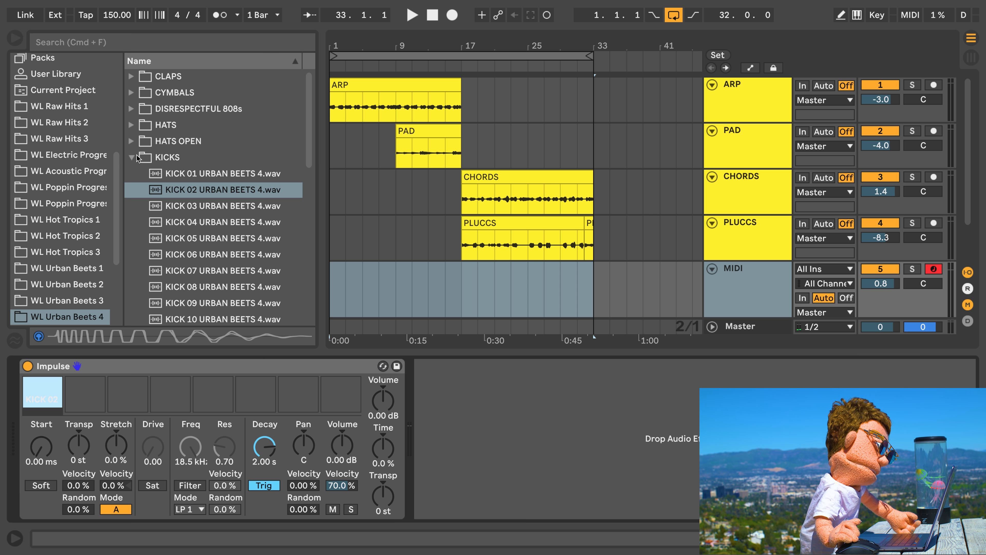
pyautogui.click(132, 158)
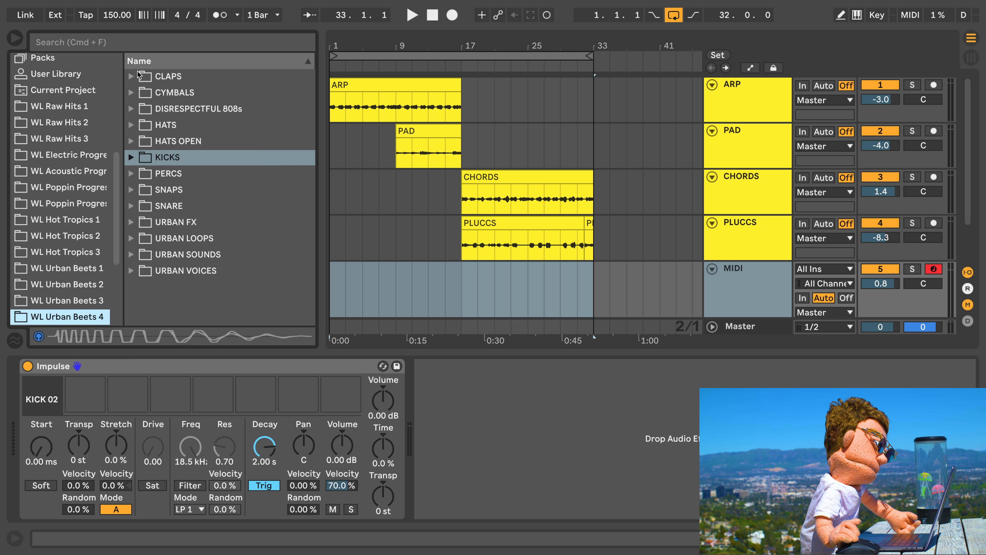
# Audition the claps and load CLAP 01 URBAN BEETS 4 into the second Impulse slot.
pyautogui.click(135, 76)
pyautogui.press('Down')
pyautogui.press('Down')
pyautogui.press('Up')
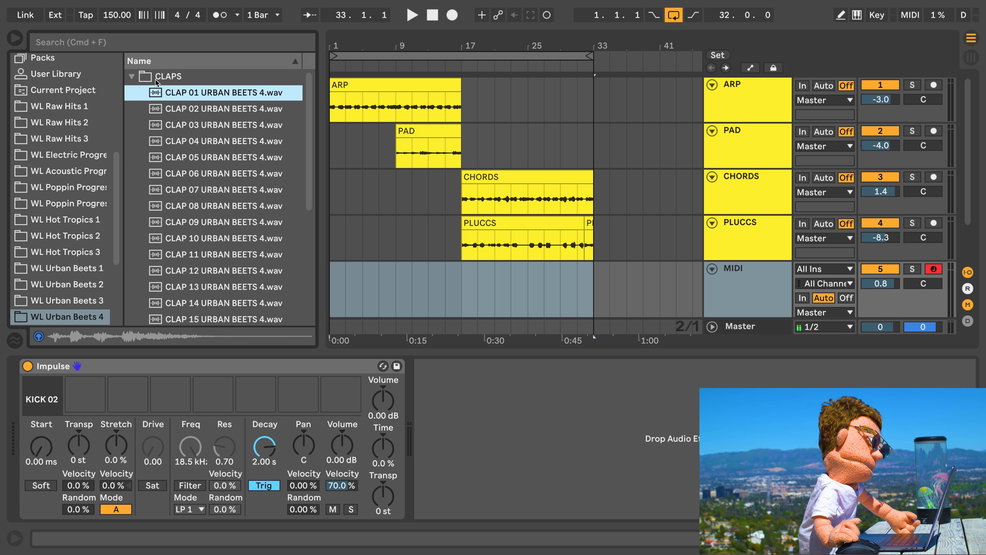
pyautogui.moveTo(161, 93); pyautogui.dragTo(84, 402)
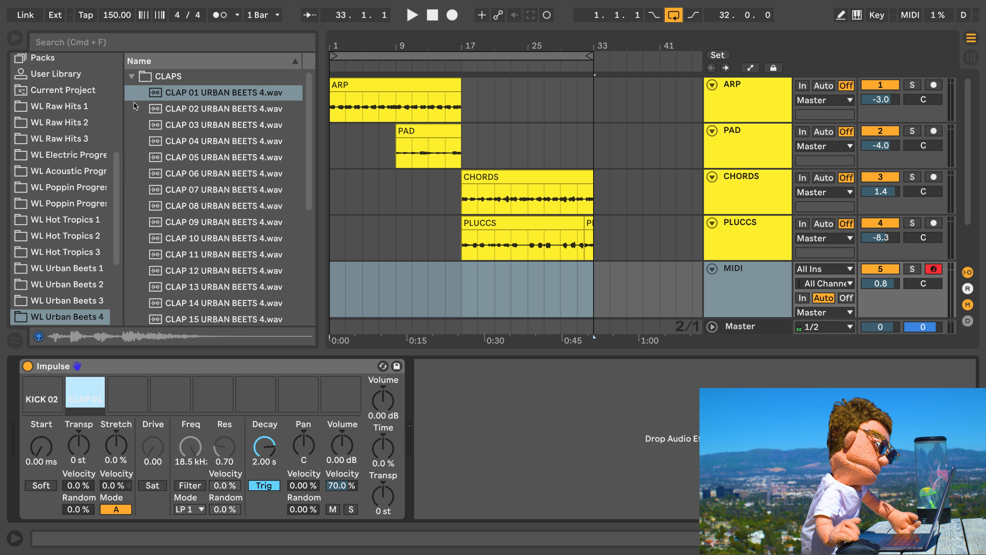
pyautogui.click(132, 76)
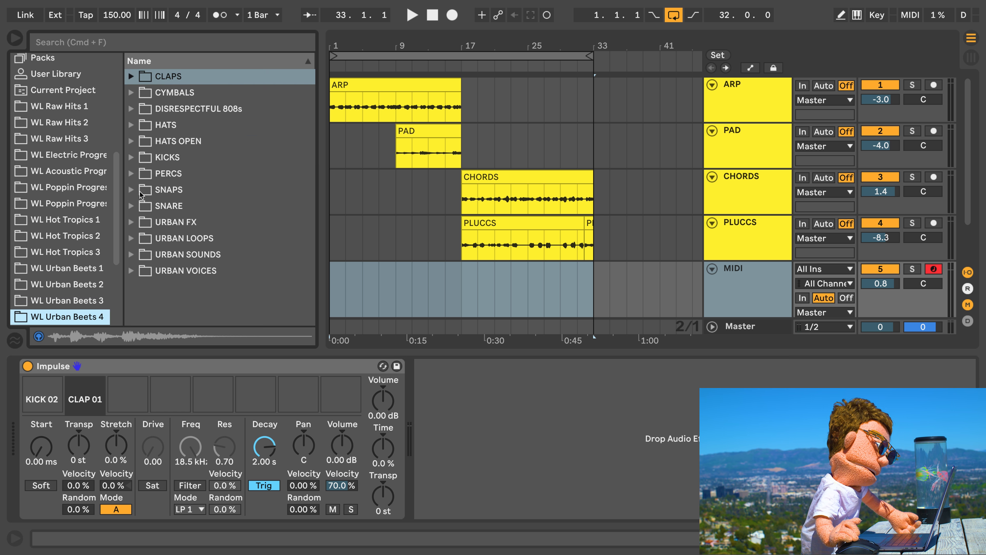
# Audition the hats and load HAT 09 URBAN BEETS 4 into both the fourth and fifth Impulse slots.
pyautogui.click(132, 125)
pyautogui.press('Down')
pyautogui.press('Down')
pyautogui.press('Down')
pyautogui.press('Down')
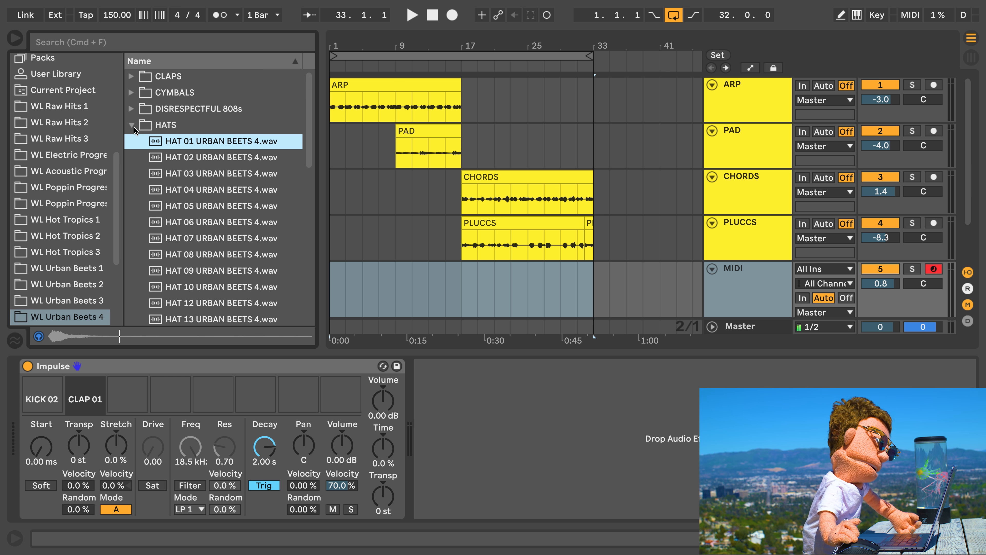
pyautogui.press('Down')
pyautogui.press('Down')
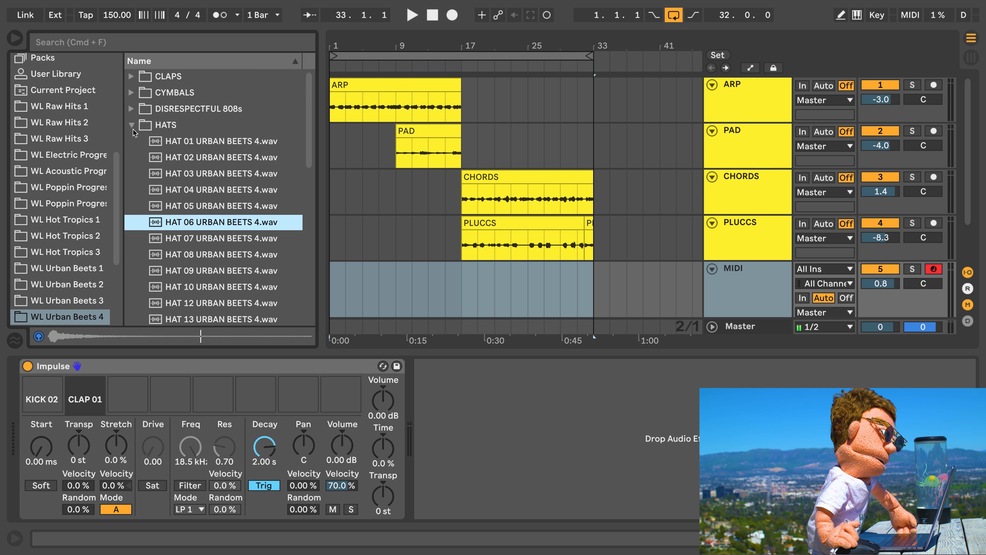
pyautogui.doubleClick(179, 270)
pyautogui.moveTo(178, 275); pyautogui.dragTo(205, 354)
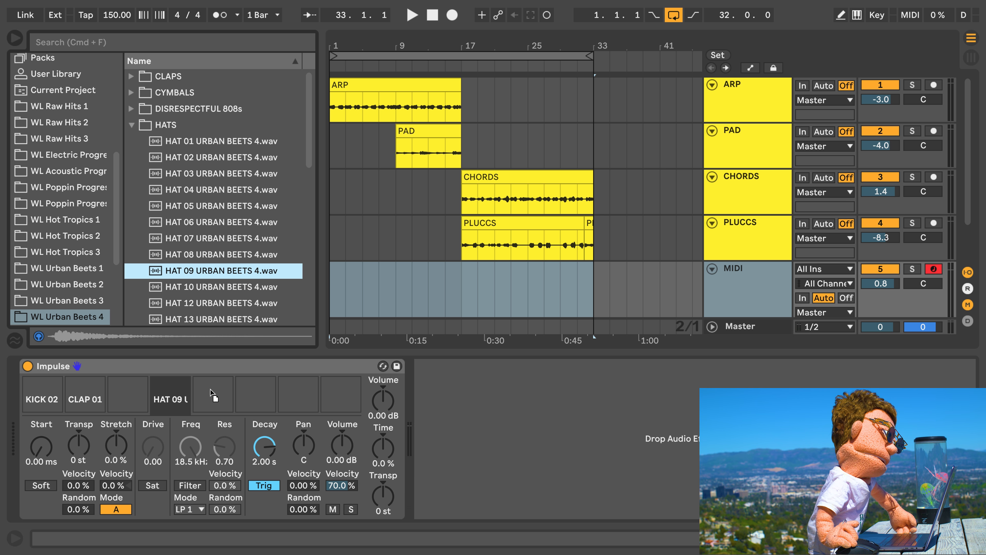
pyautogui.moveTo(211, 393); pyautogui.dragTo(209, 388)
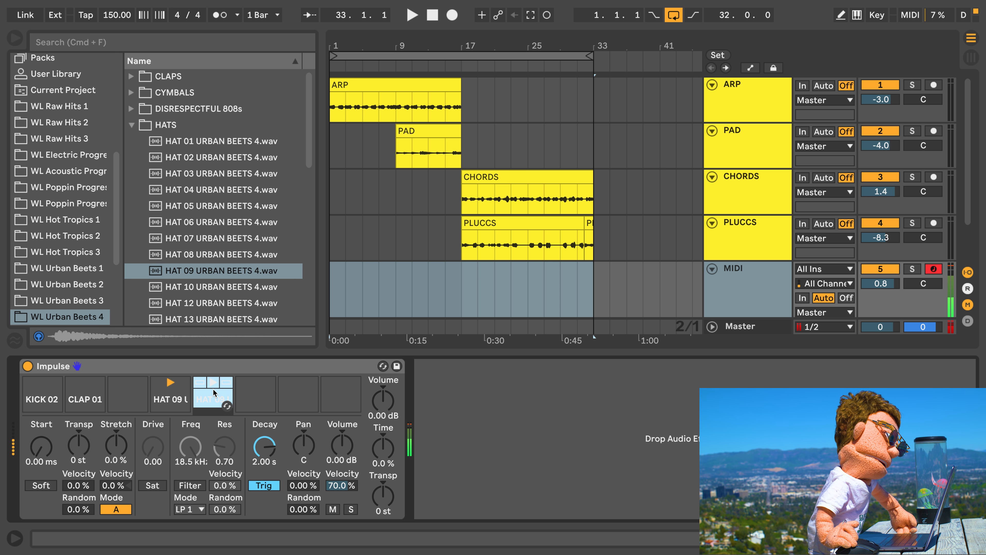
# Adjust the pan of the HAT 09 sample in the fourth Impulse slot and select the fifth slot.
pyautogui.click(172, 394)
pyautogui.moveTo(298, 450)
pyautogui.mouseDown()
pyautogui.moveTo(298, 459)
pyautogui.moveTo(303, 437)
pyautogui.mouseUp()
pyautogui.click(219, 404)
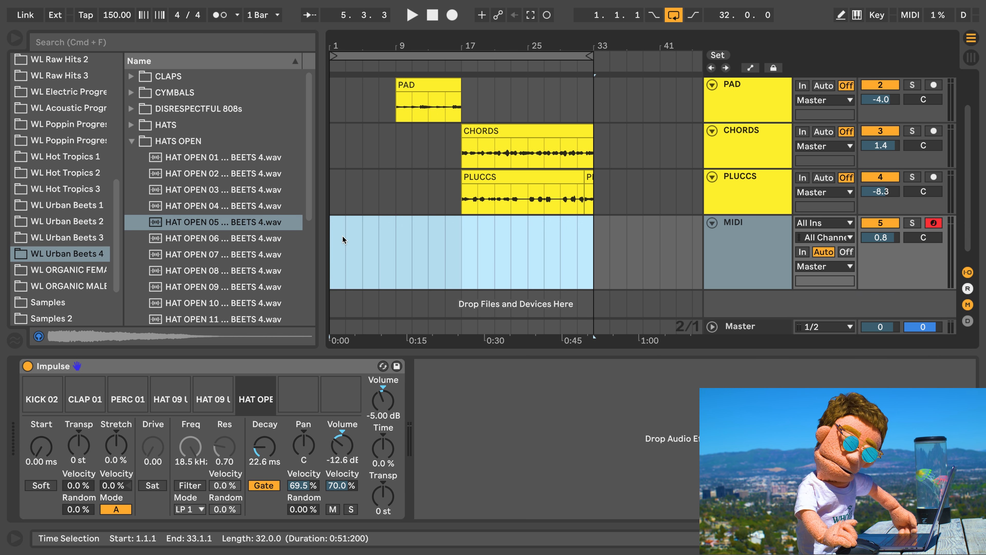
# Record a clap and percussion pattern on the MIDI track and select bars 13 to 17 of the take.
pyautogui.press('F9')
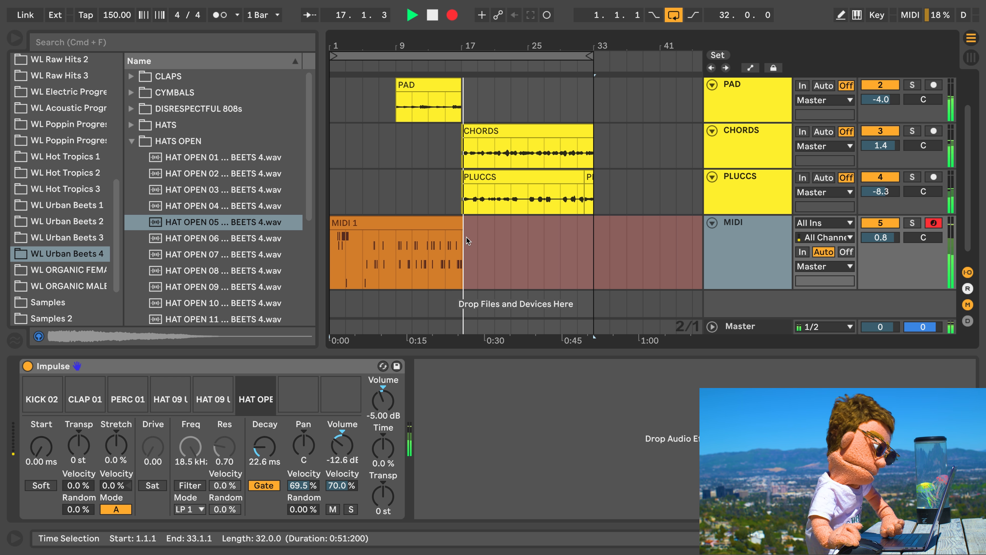
pyautogui.press('space')
pyautogui.moveTo(429, 248); pyautogui.dragTo(458, 240)
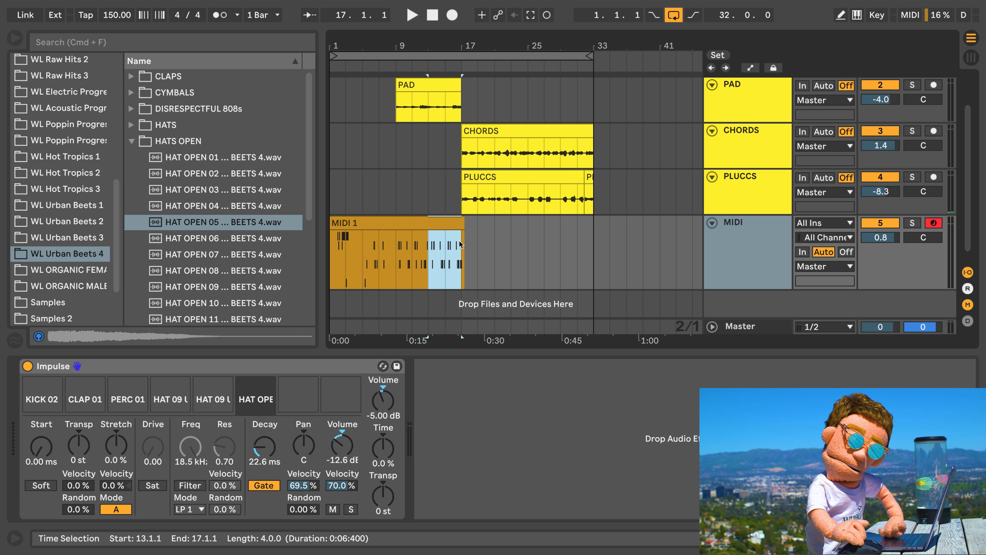
# Delete the last clap note in bar 4 of the MIDI 1 clip, and quantize and loop the remaining notes.
pyautogui.doubleClick(453, 225)
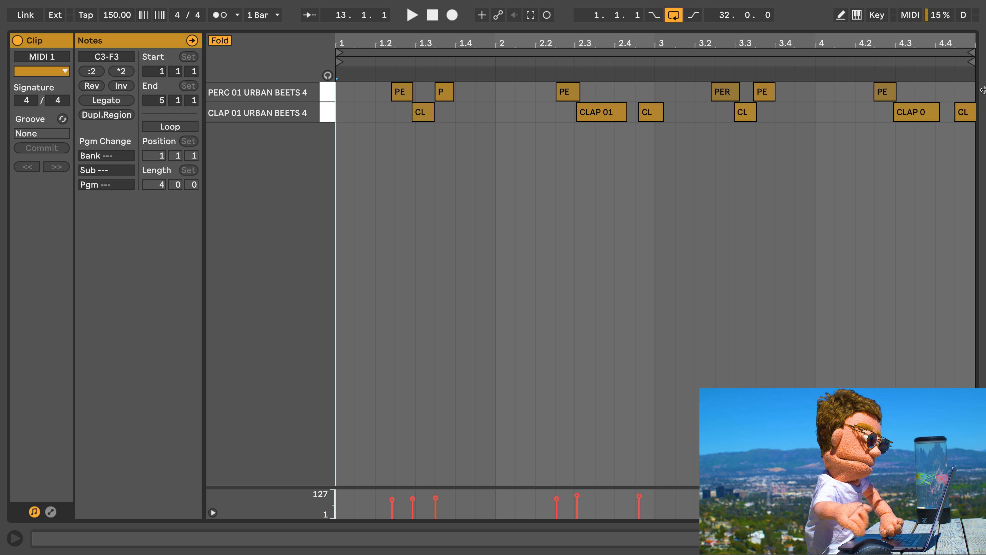
pyautogui.doubleClick(967, 105)
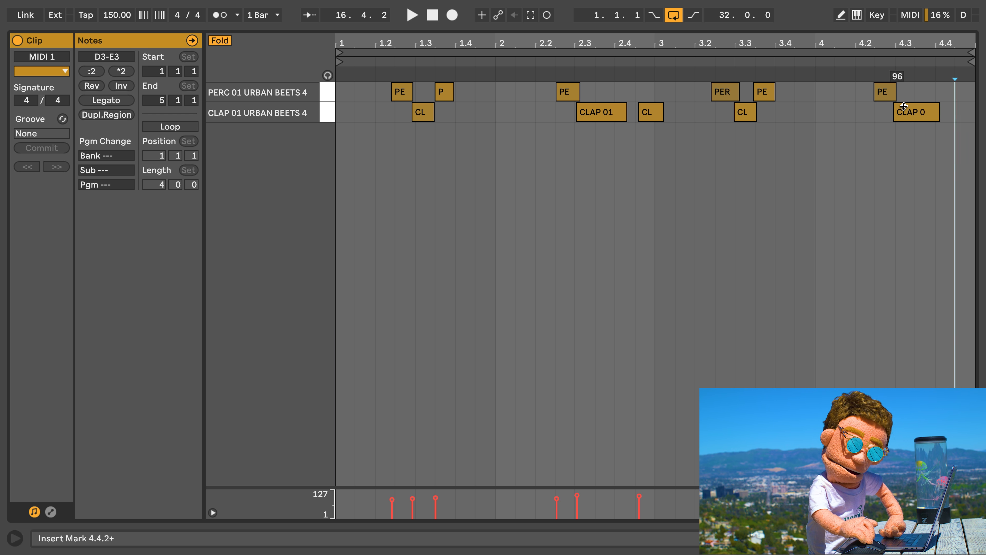
pyautogui.hotkey('ctrl', 'a')
pyautogui.hotkey('ctrl', 'u')
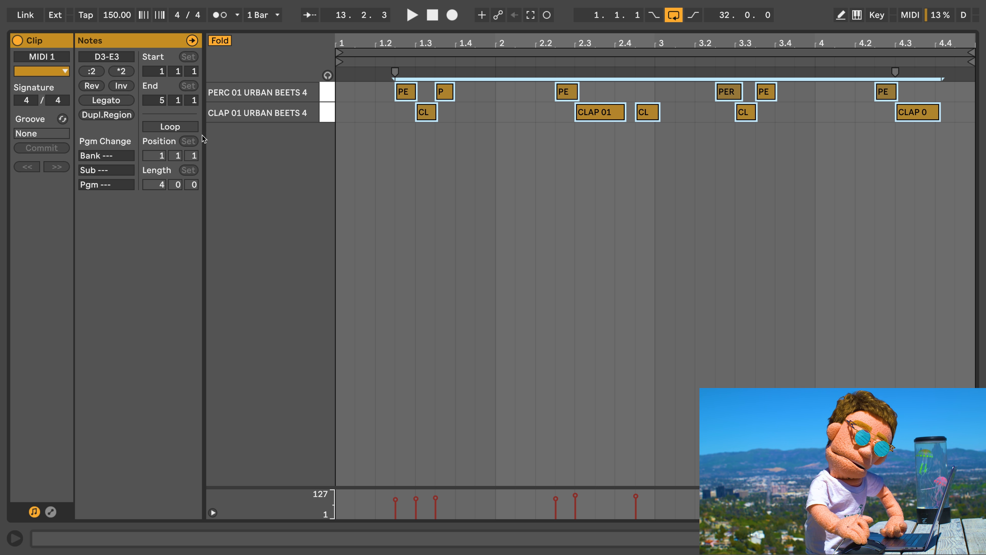
pyautogui.click(196, 127)
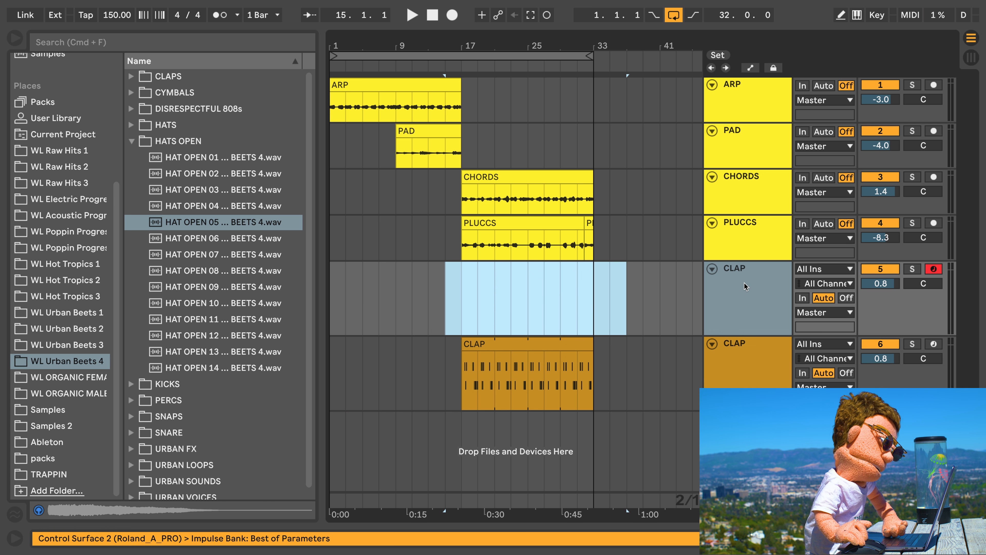
# Rename the empty CLAP track as KICK and record a kick pattern on it starting at bar 17.
pyautogui.press('super+r')
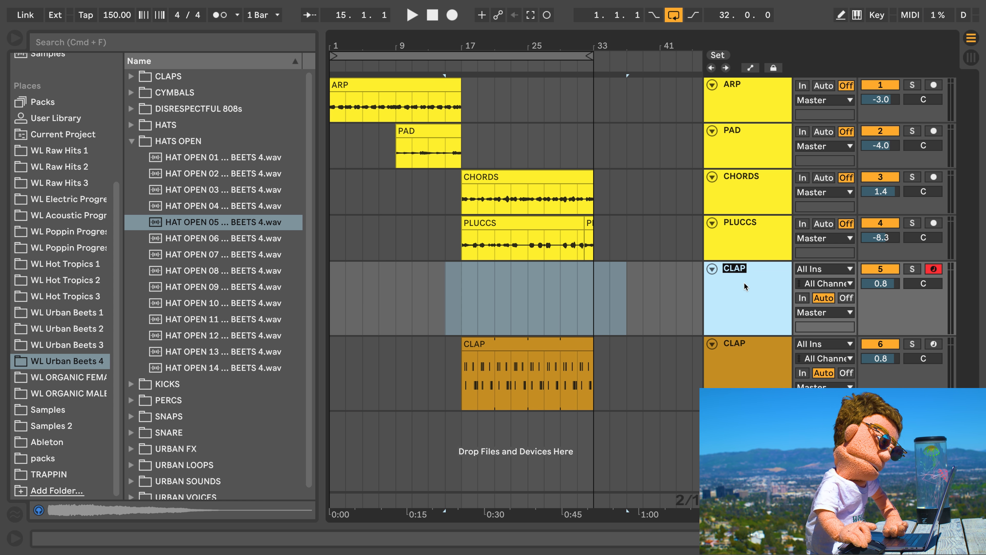
pyautogui.click(448, 284)
pyautogui.click(459, 284)
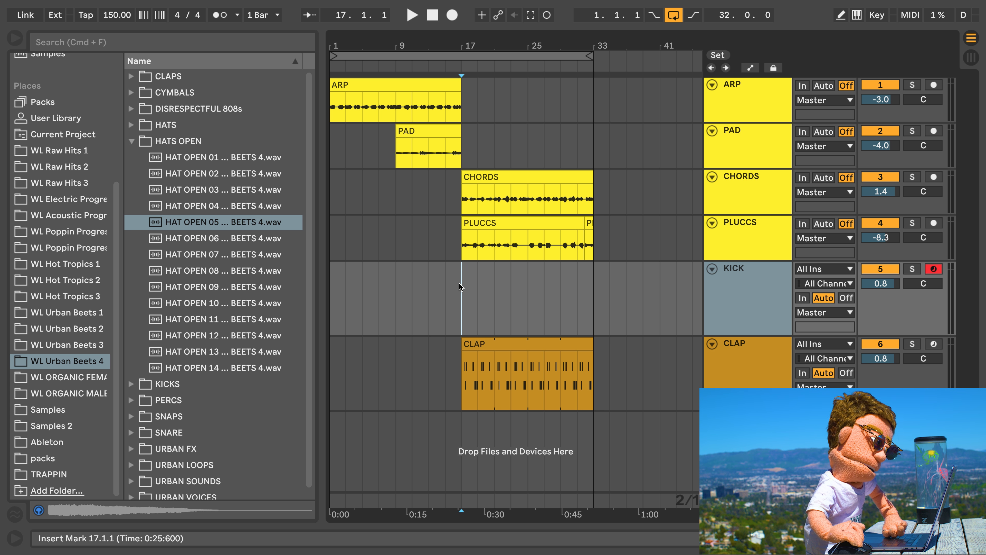
pyautogui.click(452, 16)
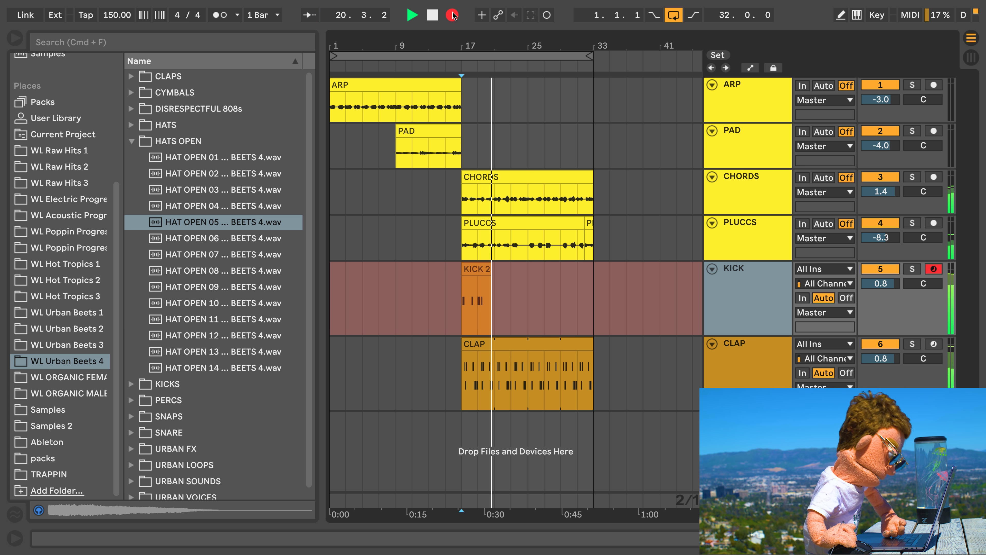
pyautogui.press('space')
# Extend the looped KICK 2 clip to bar 33 and play it back.
pyautogui.moveTo(495, 268); pyautogui.dragTo(594, 268)
pyautogui.press('space')
pyautogui.press('space')
# Open the KICK 2 clip's notes and delete the kick note at 1.2.3.
pyautogui.doubleClick(486, 267)
pyautogui.press('space')
pyautogui.press('space')
pyautogui.click(402, 94)
pyautogui.moveTo(412, 109); pyautogui.dragTo(402, 95)
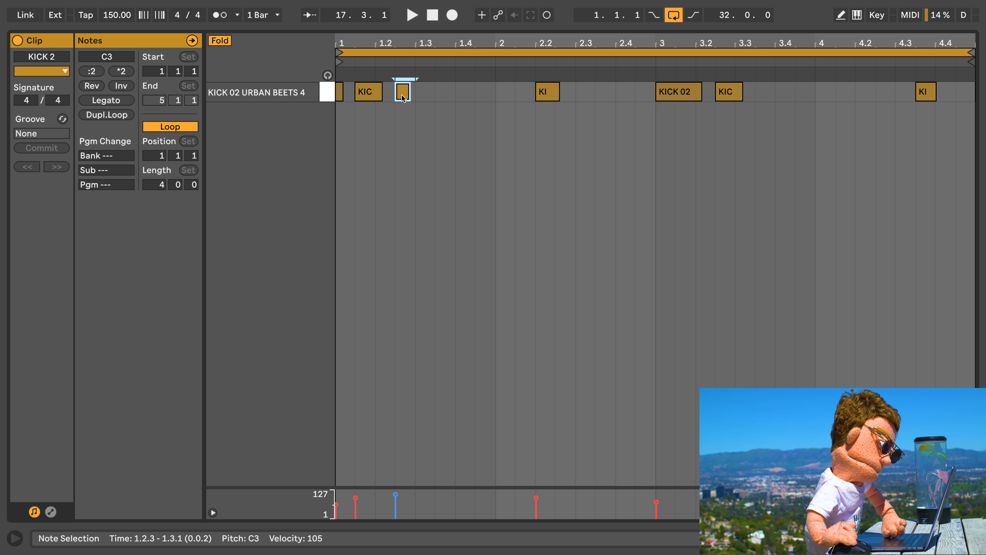
pyautogui.doubleClick(403, 97)
# Move the kick note in bar 2 to 2.2.3 while listening to the loop.
pyautogui.press('space')
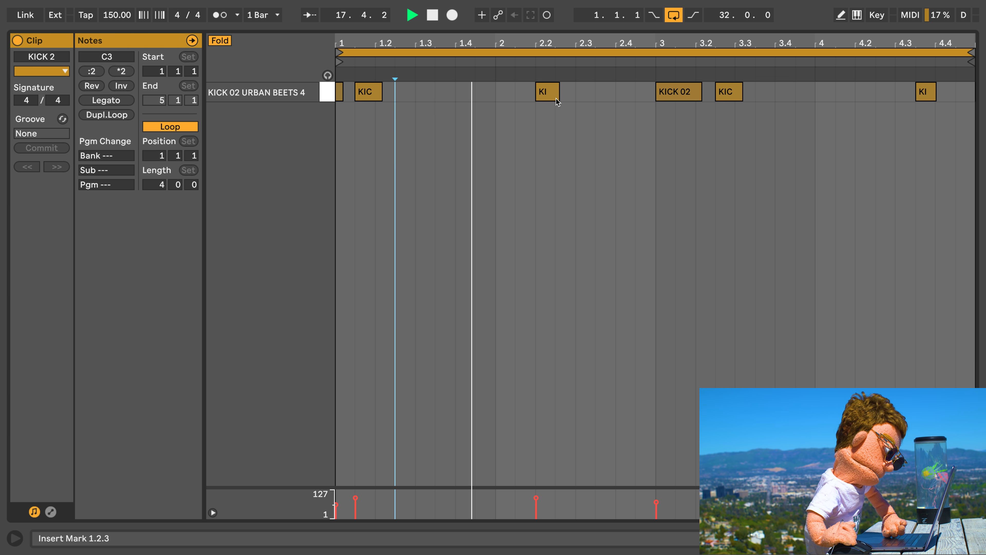
pyautogui.moveTo(542, 94); pyautogui.dragTo(559, 97)
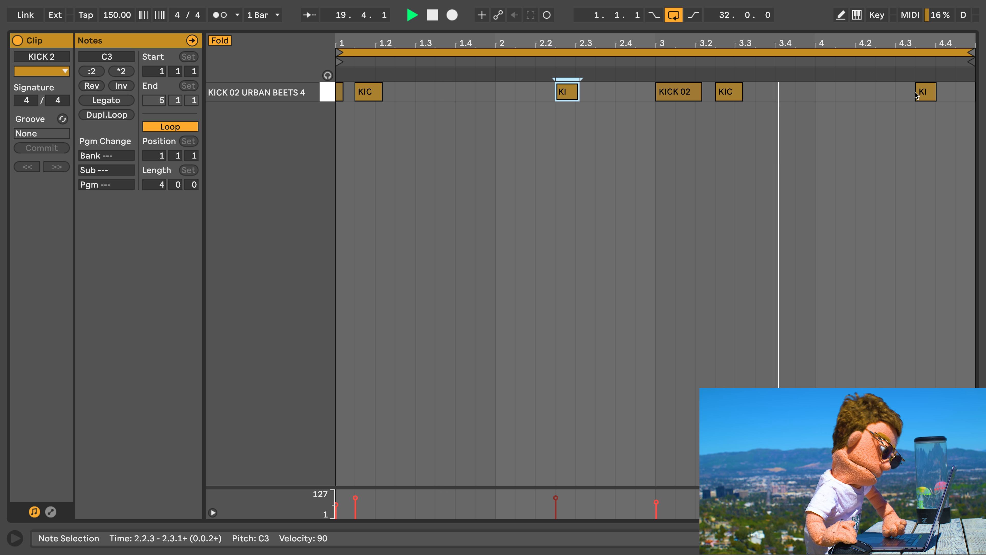
pyautogui.click(924, 92)
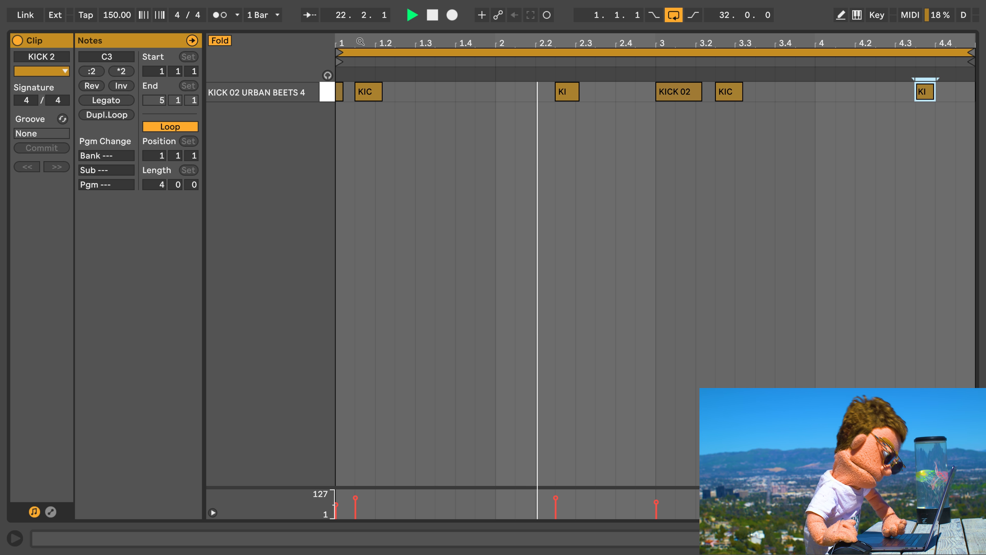
pyautogui.moveTo(361, 41); pyautogui.dragTo(362, 29)
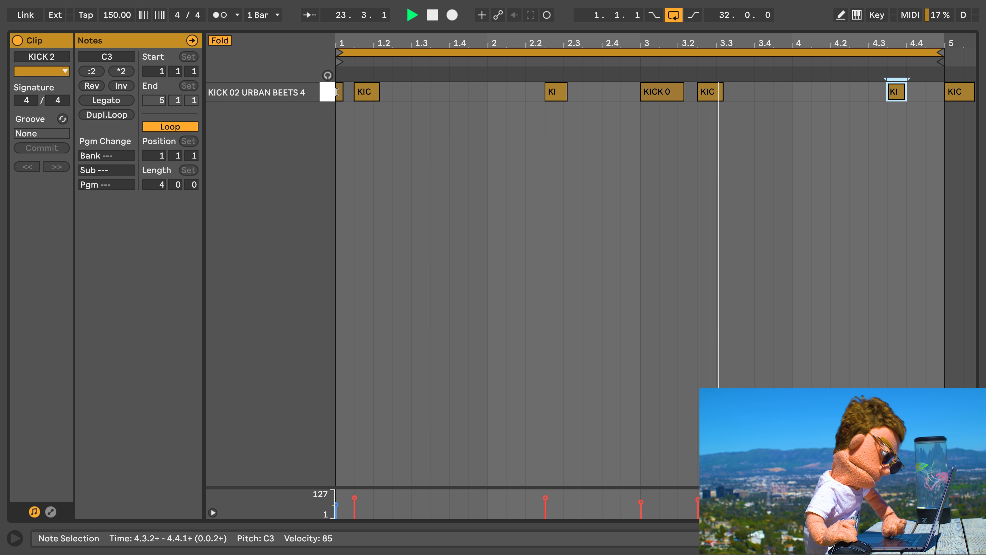
pyautogui.press('space')
# Raise the velocity of all kick notes in the KICK 2 clip to 127.
pyautogui.click(377, 111)
pyautogui.press('super+a')
pyautogui.moveTo(372, 92); pyautogui.dragTo(371, 62)
pyautogui.click(380, 184)
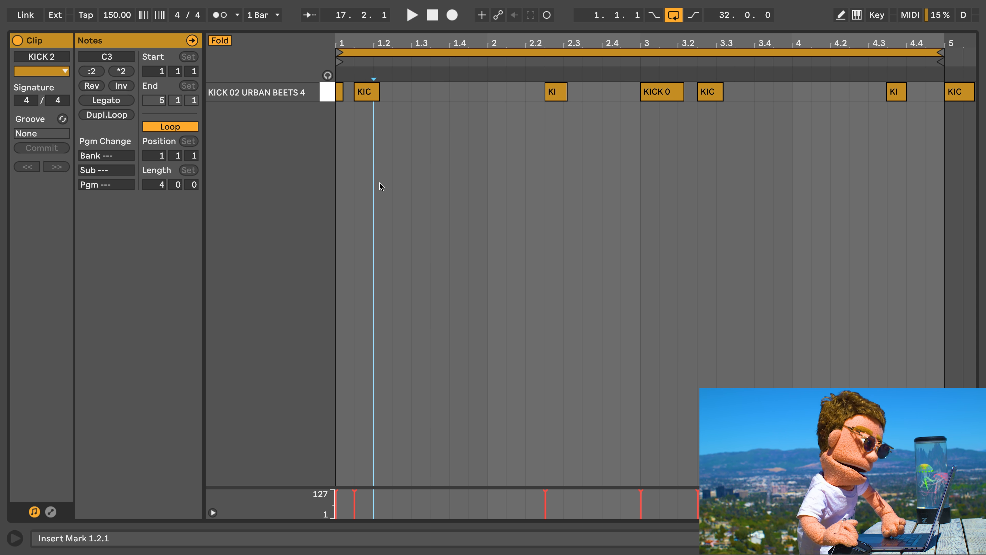
# Lower the velocity of the four off-beat kick notes and set the KICK track volume to -2.2 dB.
pyautogui.click(367, 91)
pyautogui.keyDown('shift'); pyautogui.click(556, 92); pyautogui.keyUp('shift')
pyautogui.keyDown('shift'); pyautogui.click(710, 92); pyautogui.keyUp('shift')
pyautogui.keyDown('shift'); pyautogui.click(900, 92); pyautogui.keyUp('shift')
pyautogui.moveTo(900, 92); pyautogui.dragTo(900, 117)
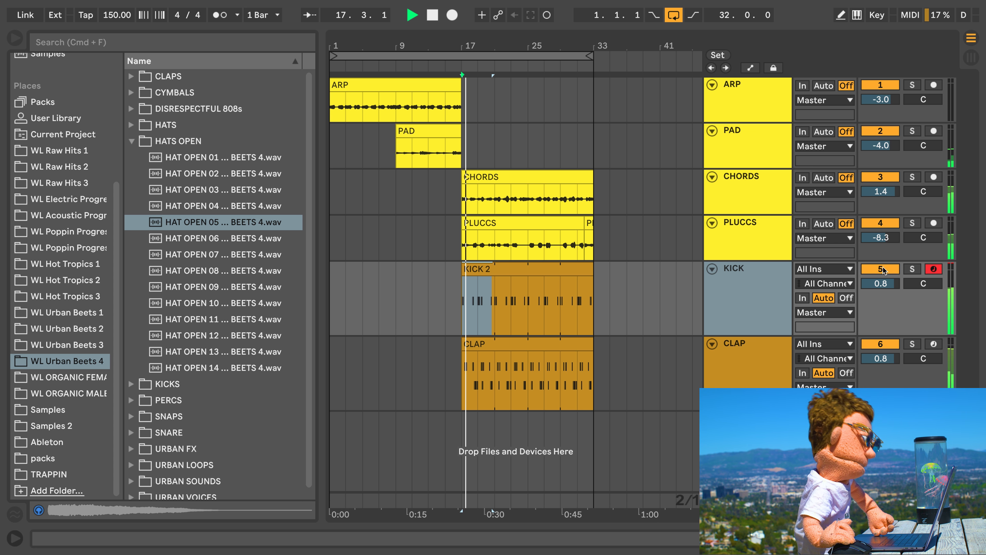
pyautogui.moveTo(881, 283)
pyautogui.mouseDown()
pyautogui.moveTo(881, 296)
pyautogui.moveTo(871, 292)
pyautogui.mouseUp()
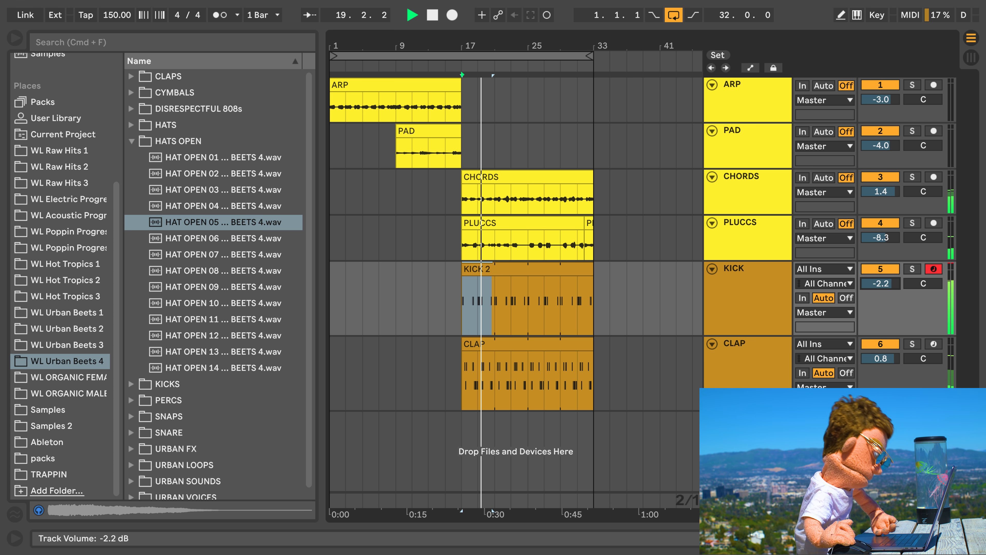
# Collapse the HATS OPEN sample folder and rename the empty duplicate KICK track as HH.
pyautogui.click(132, 141)
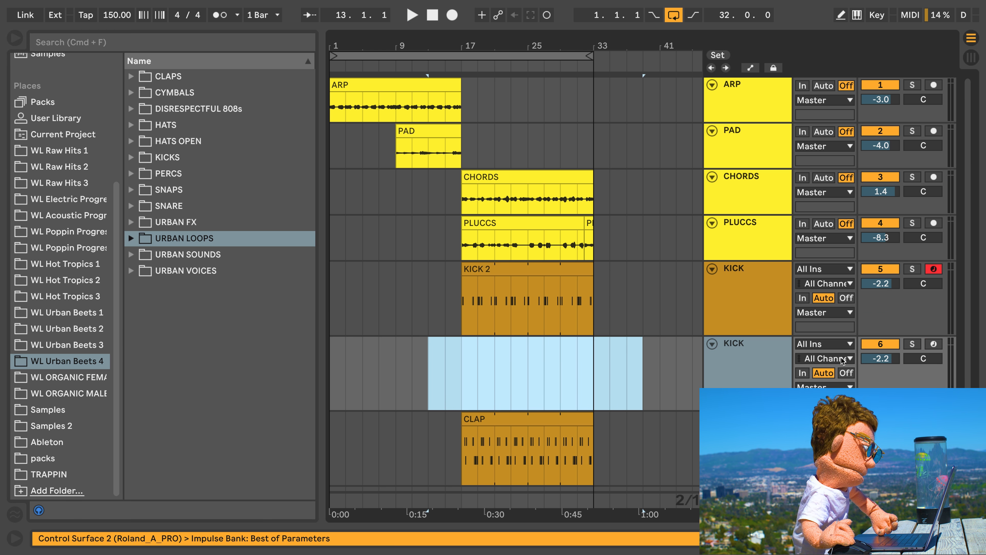
pyautogui.click(762, 350)
pyautogui.press('super+r')
pyautogui.write('HH')
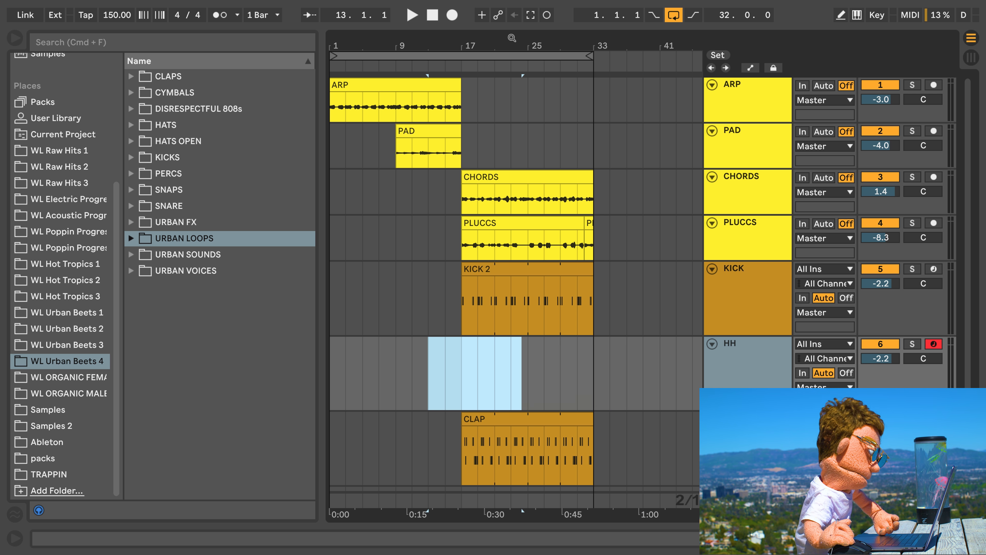
# Record a hi-hat pattern on the HH track from bar 13 and delete the part before bar 17.
pyautogui.click(452, 14)
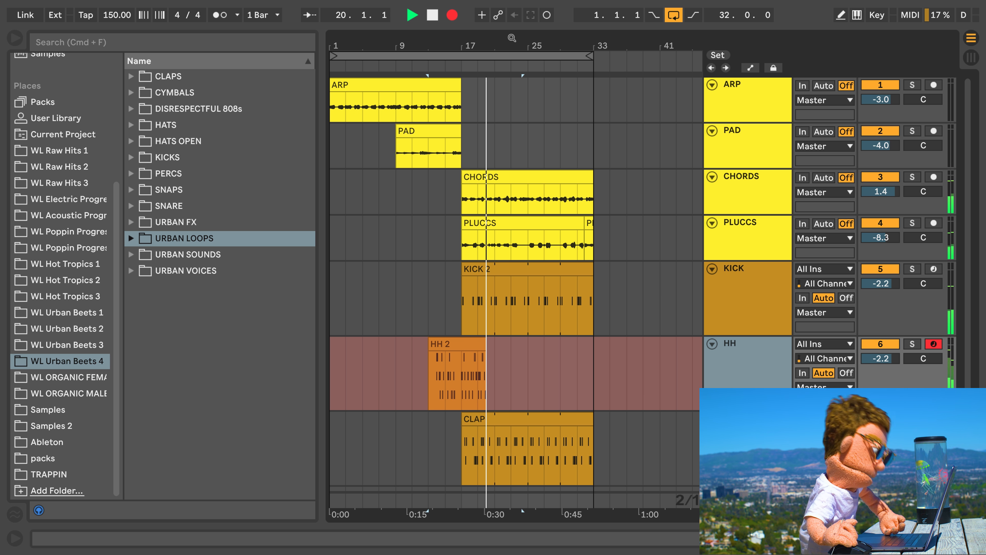
pyautogui.press('space')
pyautogui.click(458, 384)
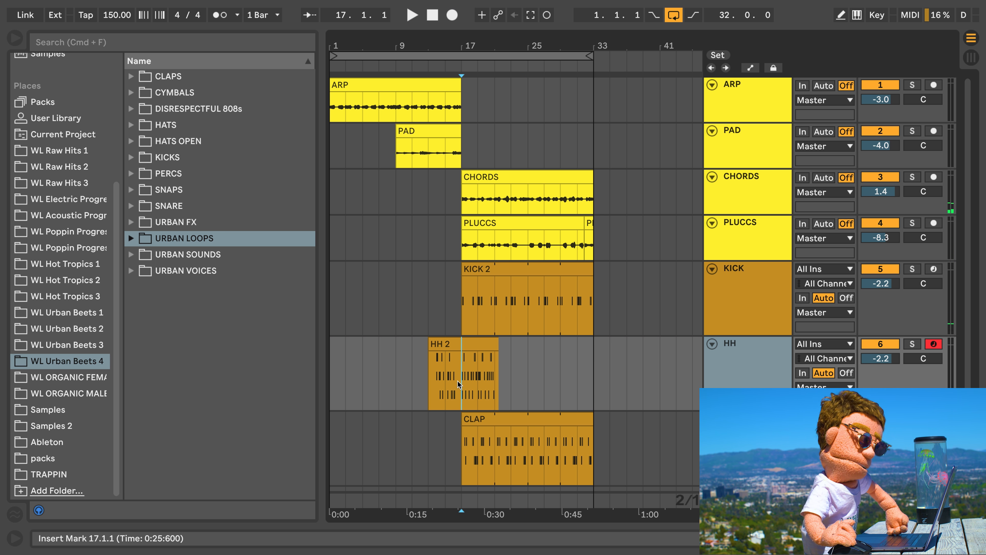
pyautogui.click(447, 346)
pyautogui.press('Delete')
pyautogui.click(498, 344)
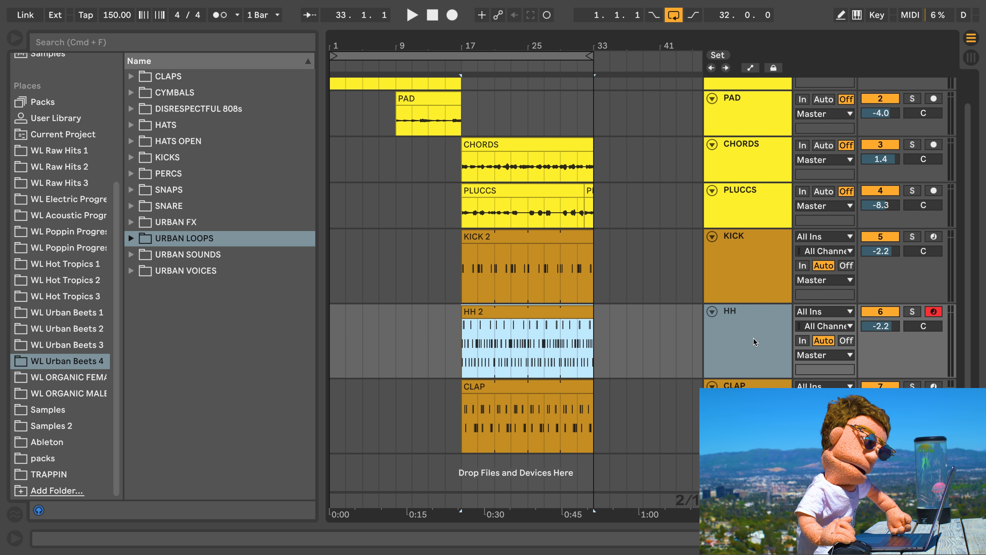
# Reduce the height of the KICK, HH and CLAP tracks together.
pyautogui.click(735, 287)
pyautogui.keyDown('shift'); pyautogui.click(741, 404); pyautogui.keyUp('shift')
pyautogui.moveTo(744, 378); pyautogui.dragTo(741, 327)
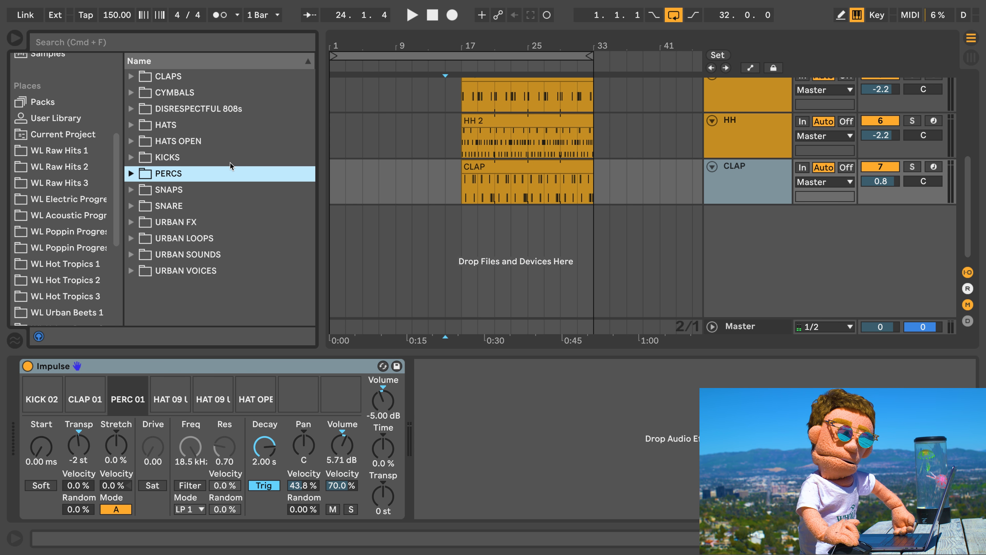
# Audition the samples in the SNAPS folder and select SNAP 01 WET URBAN BEETS 4.wav.
pyautogui.click(241, 190)
pyautogui.press('Right')
pyautogui.press('Down')
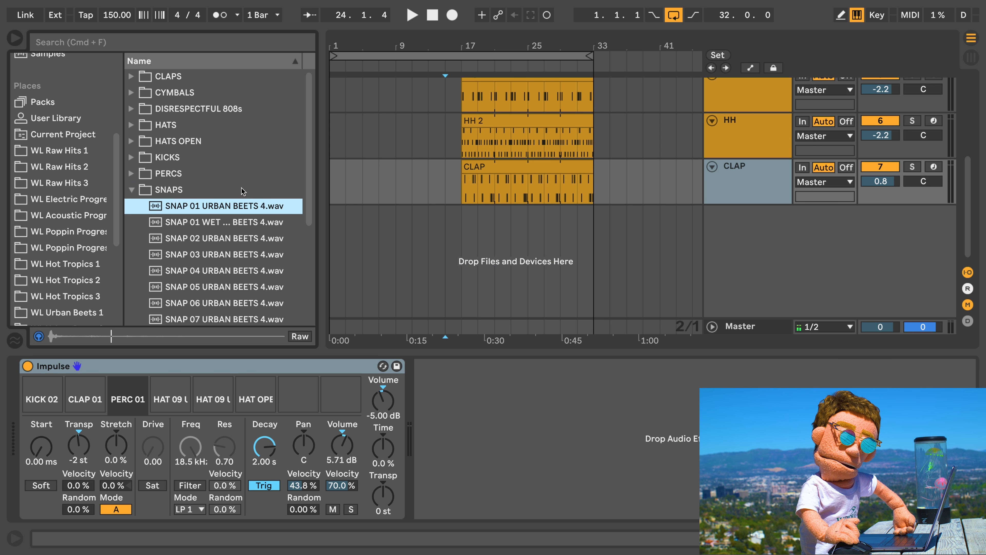
pyautogui.press('Down')
pyautogui.press('Down')
pyautogui.press('Down')
pyautogui.press('Down')
pyautogui.press('Up')
pyautogui.press('Up')
pyautogui.press('Up')
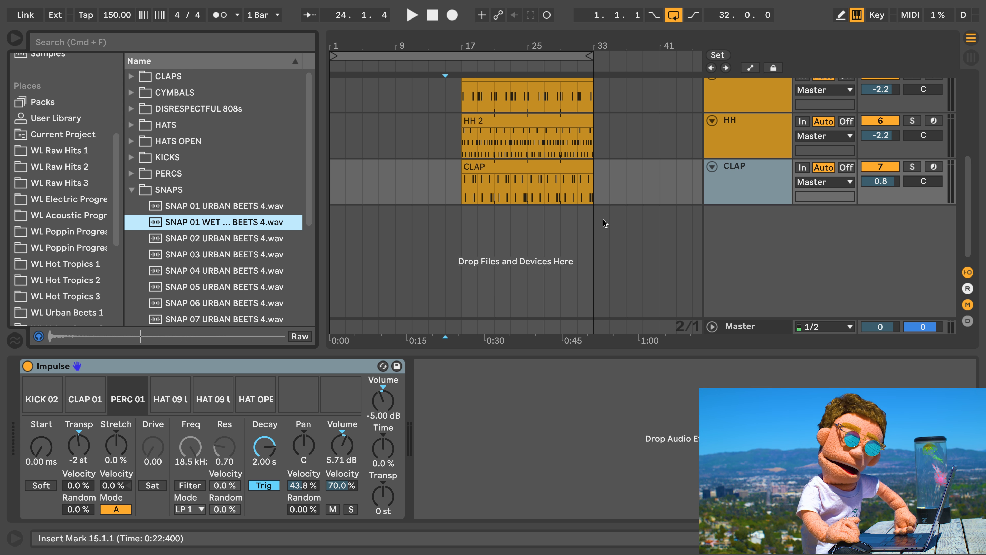
# Insert a MIDI track below CLAP and load the SNAP 01 WET URBAN BEETS 4 sample onto it as an instrument.
pyautogui.press('super+shift+t')
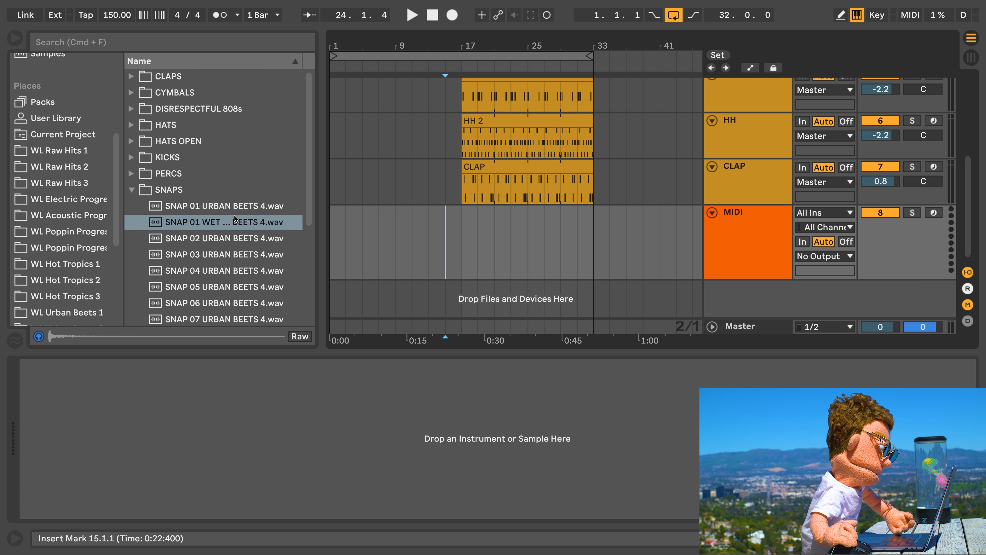
pyautogui.moveTo(199, 223); pyautogui.dragTo(118, 369)
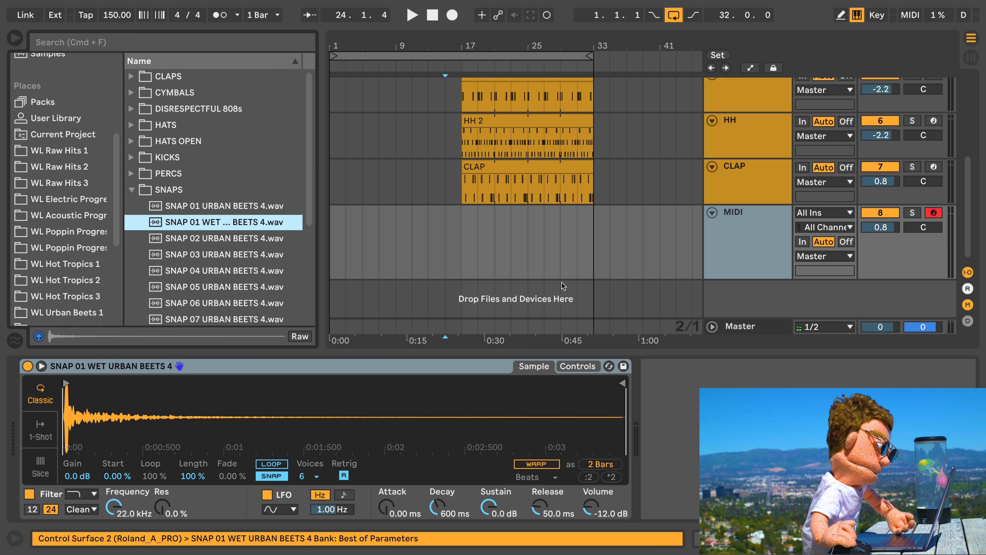
# Record a snap part on the new MIDI track from bar 15 and rename the track as SNAP.
pyautogui.press('F9')
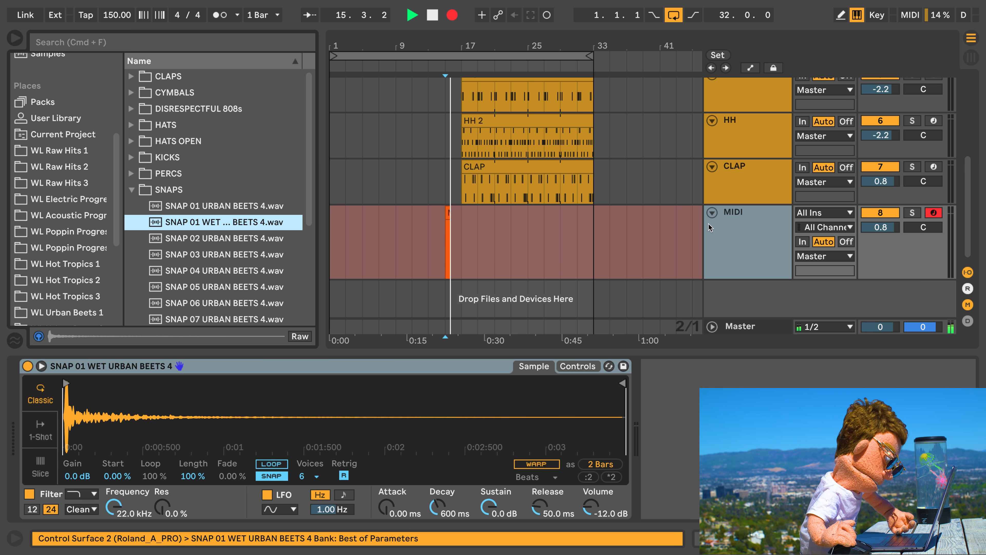
pyautogui.press('super+r')
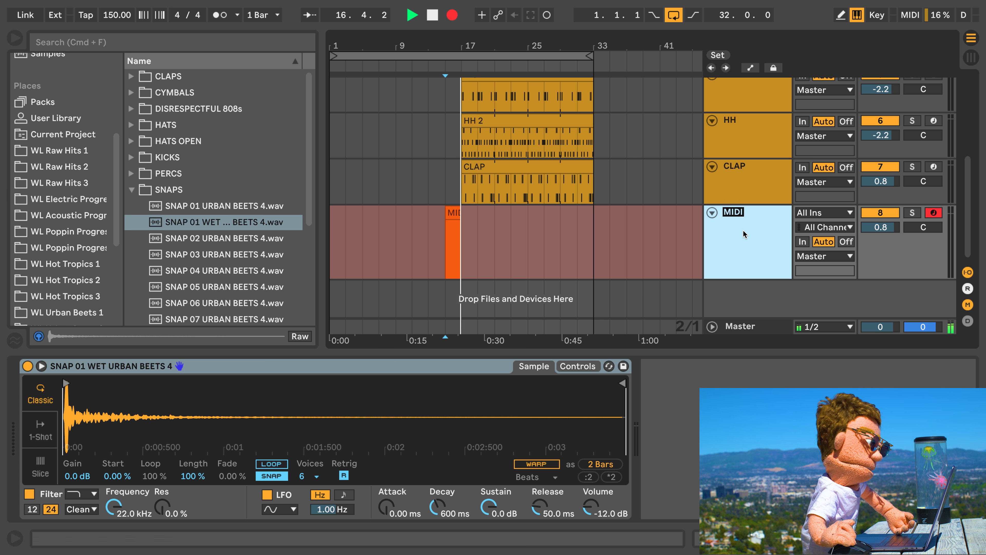
pyautogui.write('C')
pyautogui.press('BackSpace')
pyautogui.write('SNAP')
pyautogui.press('Return')
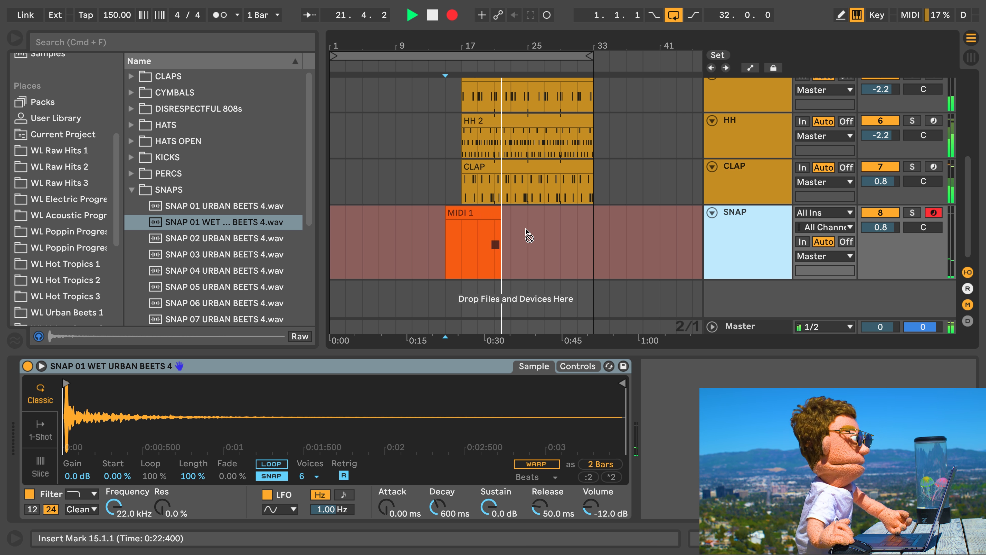
pyautogui.press('space')
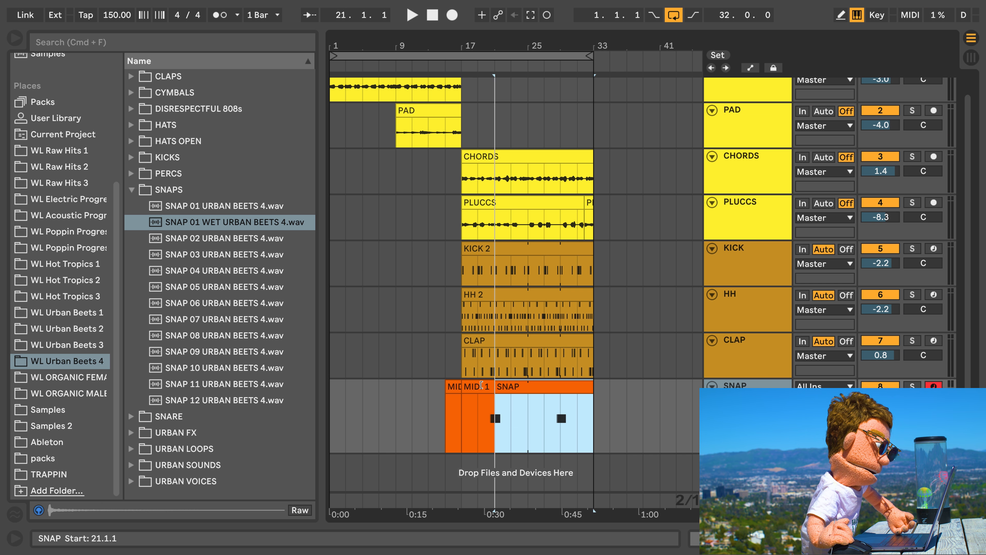
# Extend the start of the SNAP clip back to bar 17 and delete the leftover recording before it.
pyautogui.moveTo(482, 385); pyautogui.dragTo(459, 387)
pyautogui.click(454, 385)
pyautogui.press('Delete')
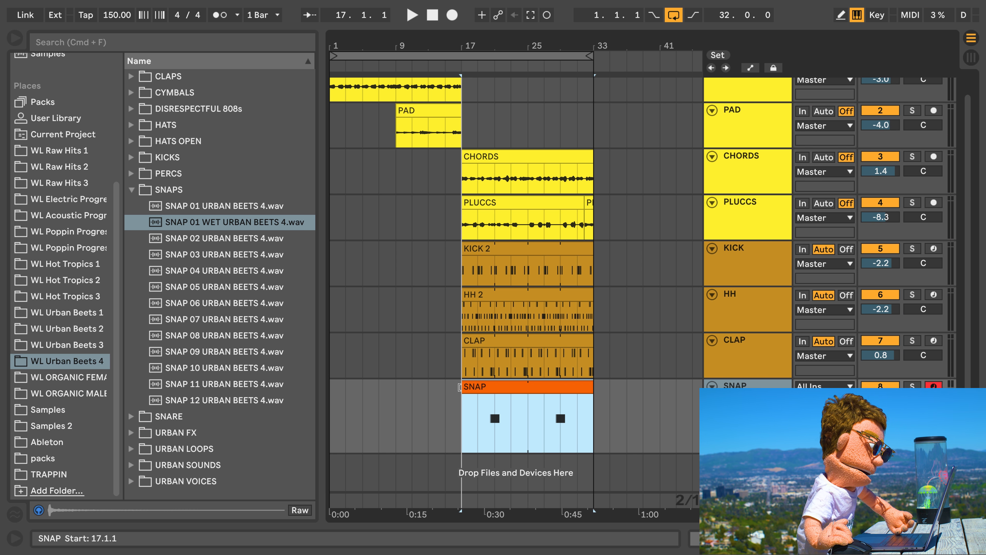
# Reduce the height of the SNAP track and set its volume to -1.3 dB during playback.
pyautogui.moveTo(748, 452); pyautogui.dragTo(748, 424)
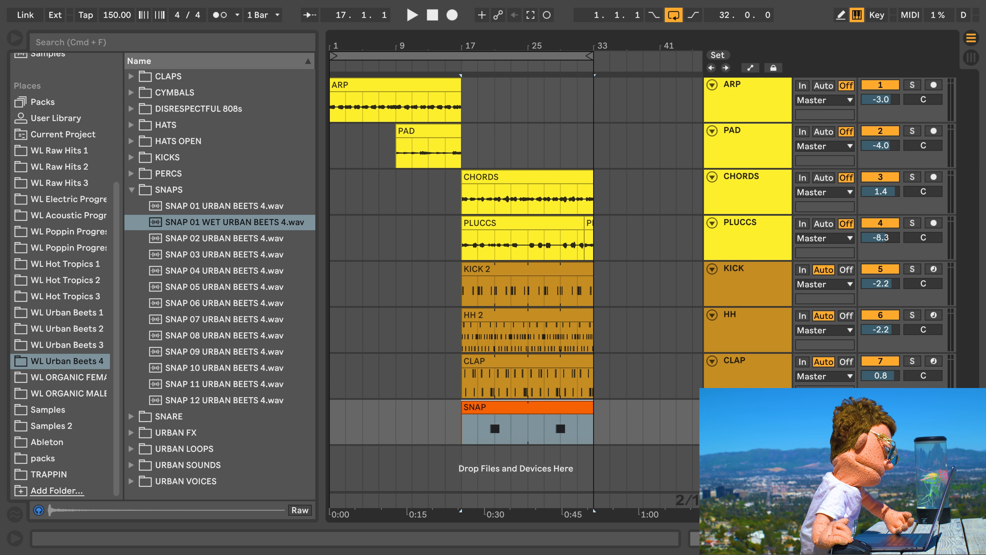
pyautogui.press('space')
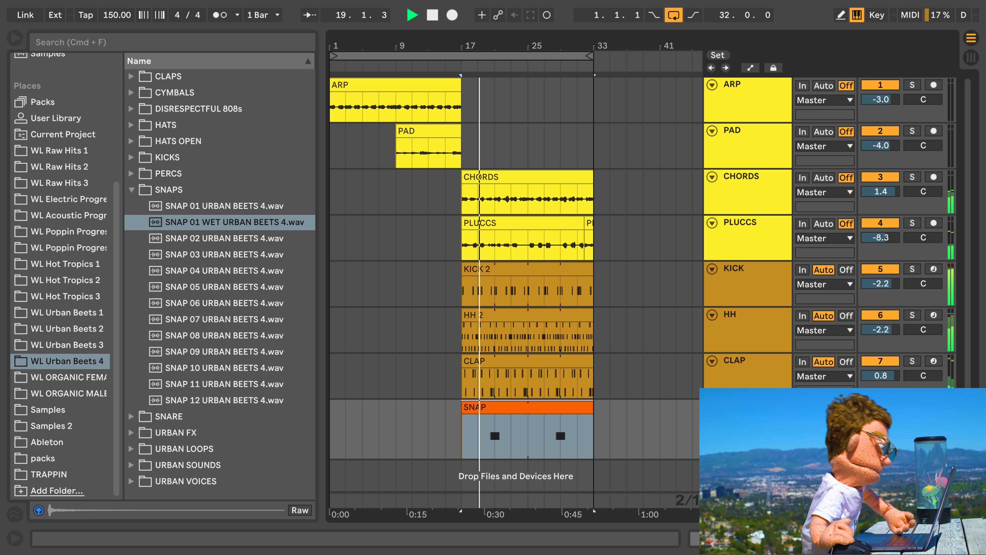
pyautogui.moveTo(748, 459); pyautogui.dragTo(748, 444)
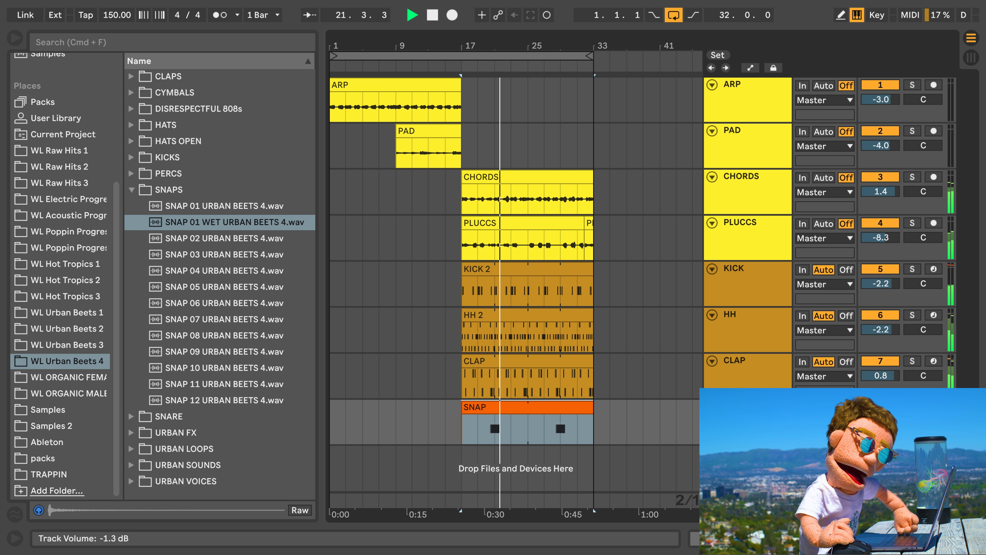
# Audition crashes in the CYMBALS folder and place CRASH 15 URBAN BEETS 4.wav on a new audio track at bar 17.
pyautogui.click(131, 191)
pyautogui.press('space')
pyautogui.click(148, 94)
pyautogui.click(194, 109)
pyautogui.click(233, 238)
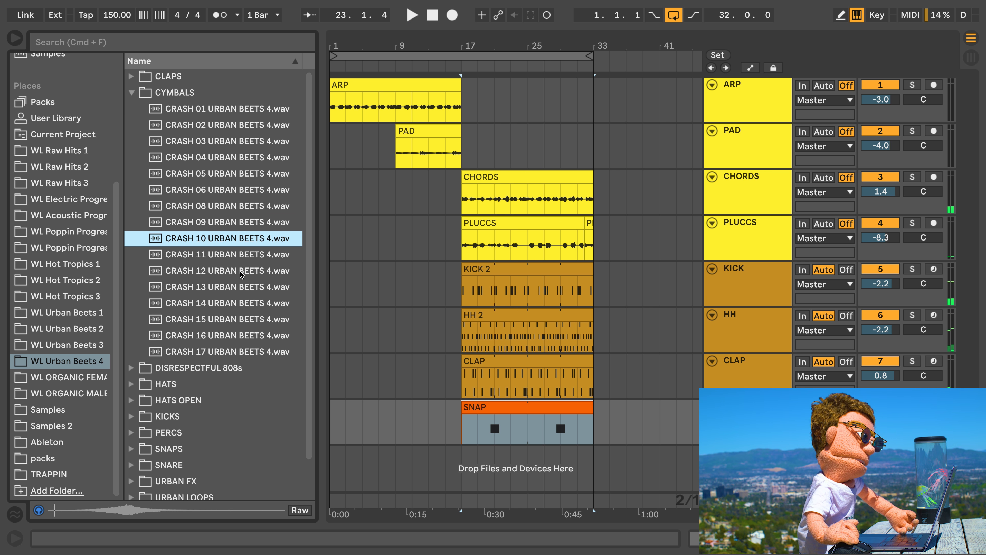
pyautogui.press('Down')
pyautogui.press('Down')
pyautogui.press('Down')
pyautogui.press('Down')
pyautogui.press('Down')
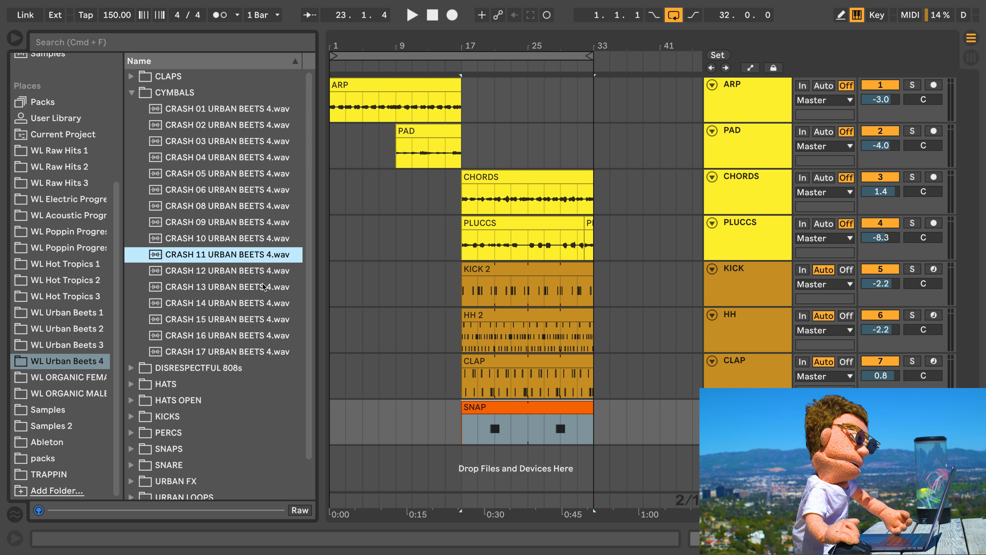
pyautogui.moveTo(213, 319); pyautogui.dragTo(477, 471)
# Load the ECHO.adg audio effect rack onto the crash track.
pyautogui.scroll(5, 68, 144)
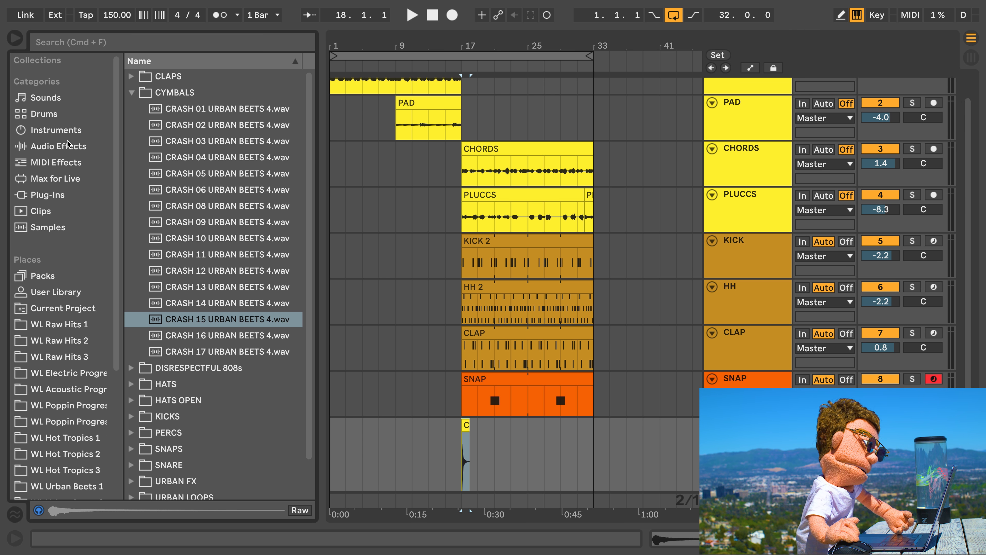
pyautogui.click(62, 149)
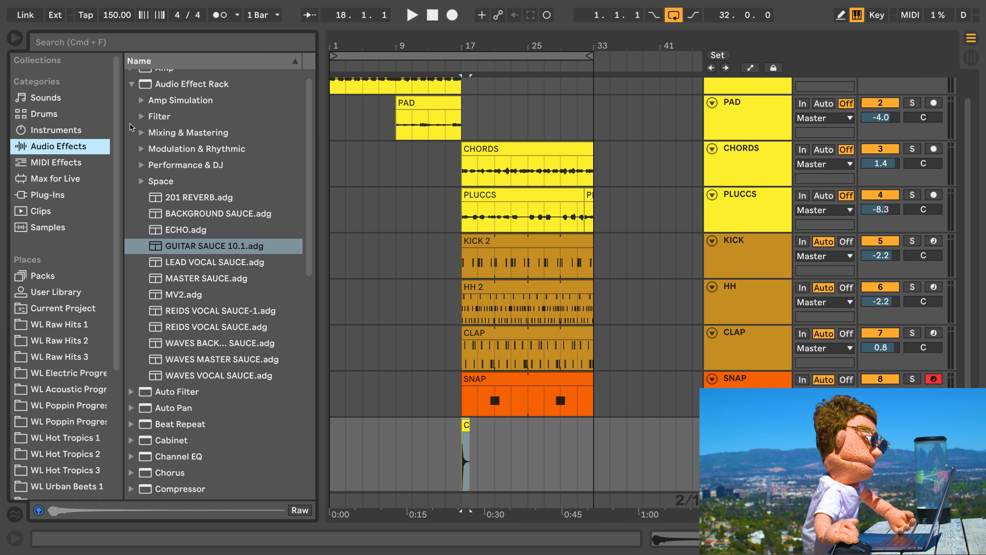
pyautogui.click(173, 229)
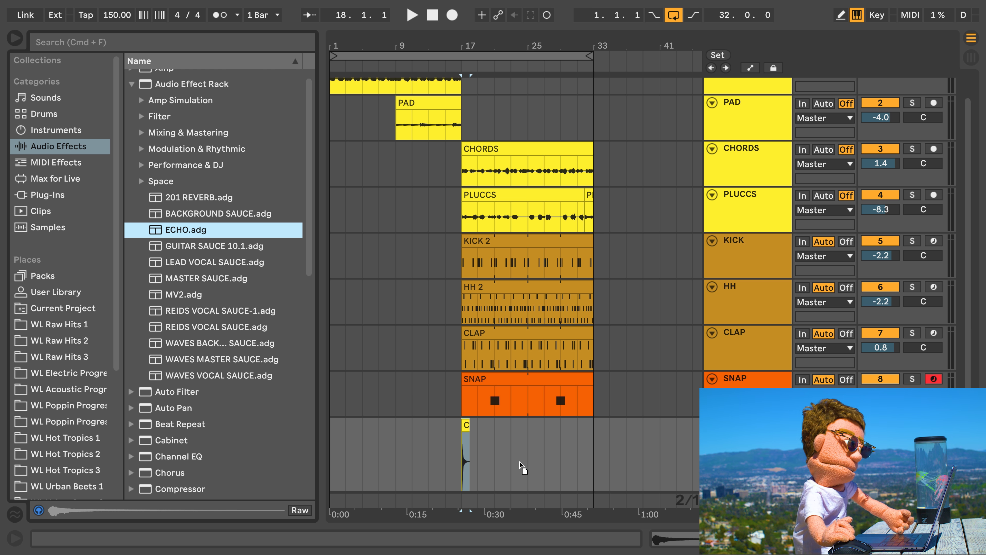
pyautogui.moveTo(485, 457); pyautogui.dragTo(486, 458)
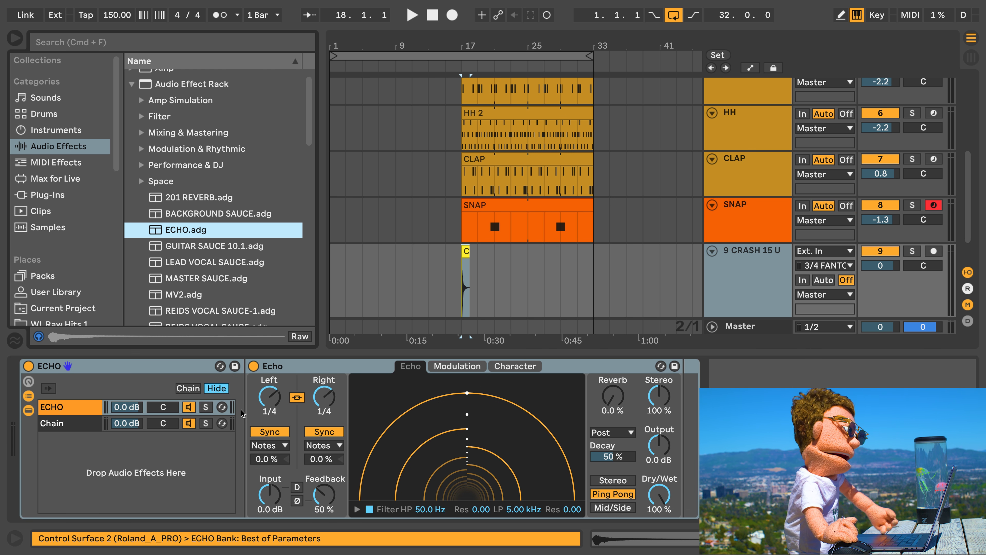
# Set the crash echo's delay time to 1/2 and the crash track's volume to -11.1 dB while listening from bar 17.
pyautogui.click(457, 275)
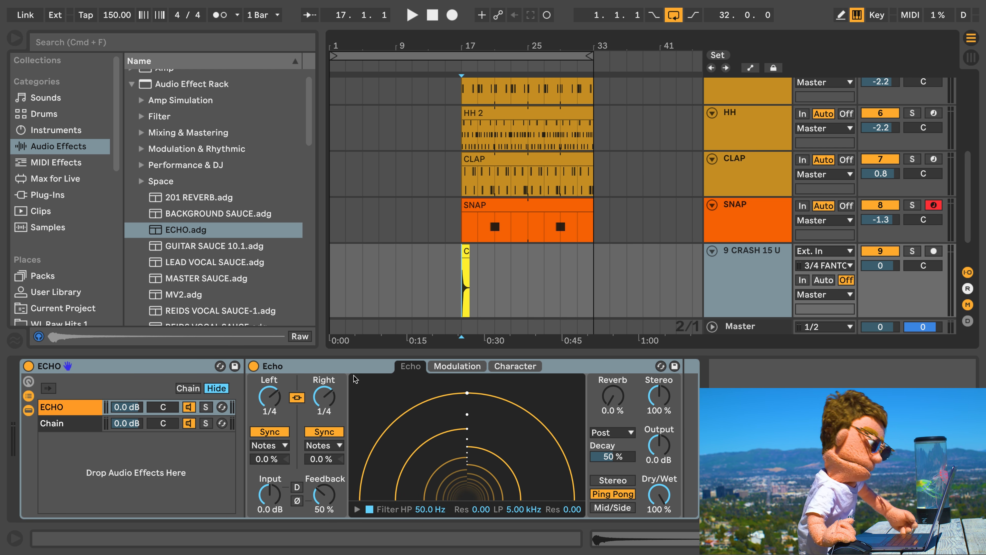
pyautogui.press('space')
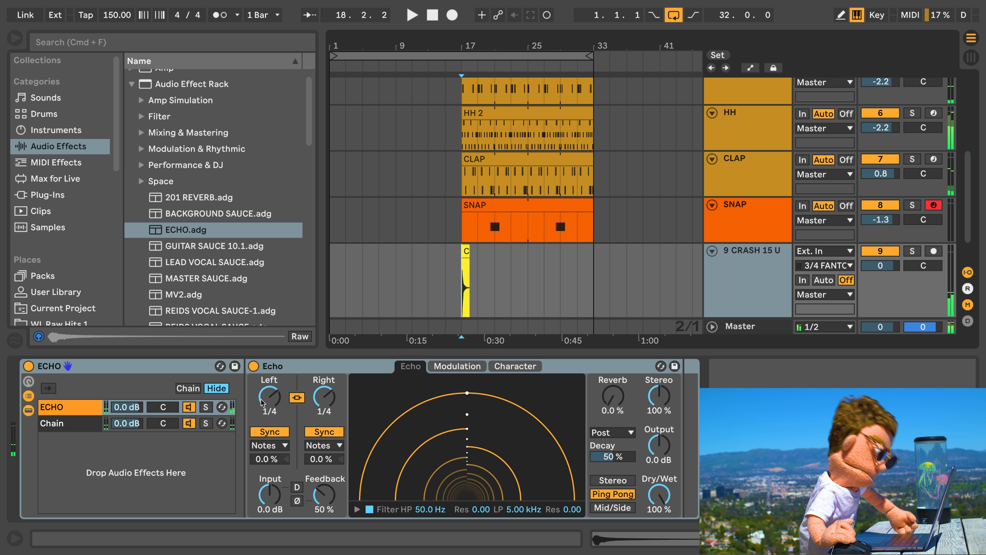
pyautogui.press('space')
pyautogui.moveTo(270, 396); pyautogui.dragTo(269, 390)
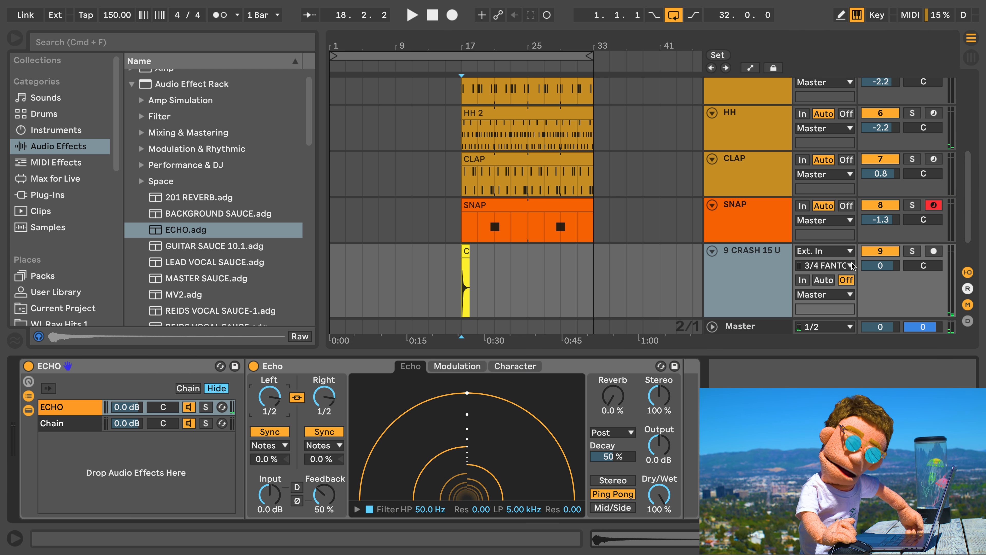
pyautogui.moveTo(881, 267)
pyautogui.mouseDown()
pyautogui.moveTo(882, 295)
pyautogui.moveTo(880, 275)
pyautogui.mouseUp()
pyautogui.press('space')
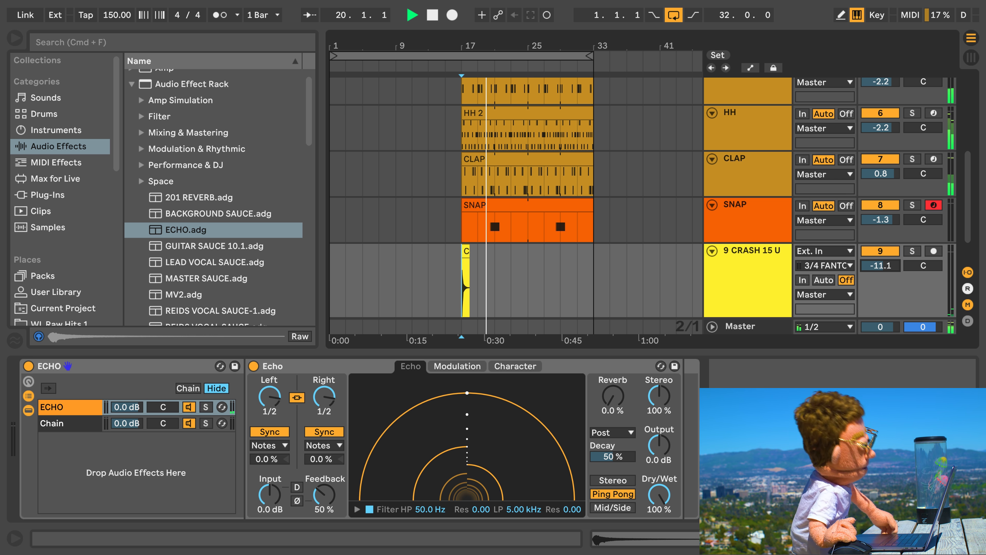
# Turn off warping for the crash clip and change its transposition.
pyautogui.click(682, 537)
pyautogui.press('space')
pyautogui.click(175, 62)
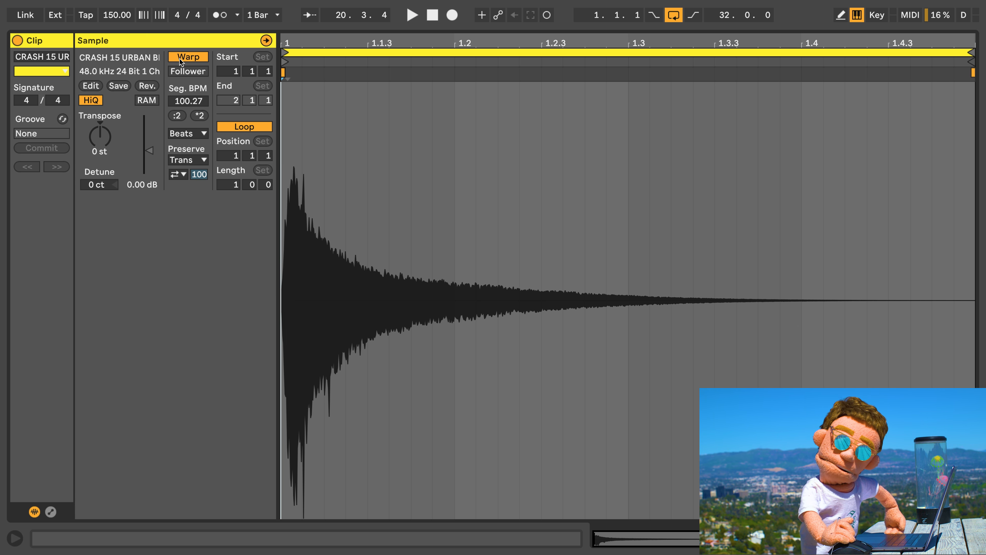
pyautogui.click(98, 141)
pyautogui.press('space')
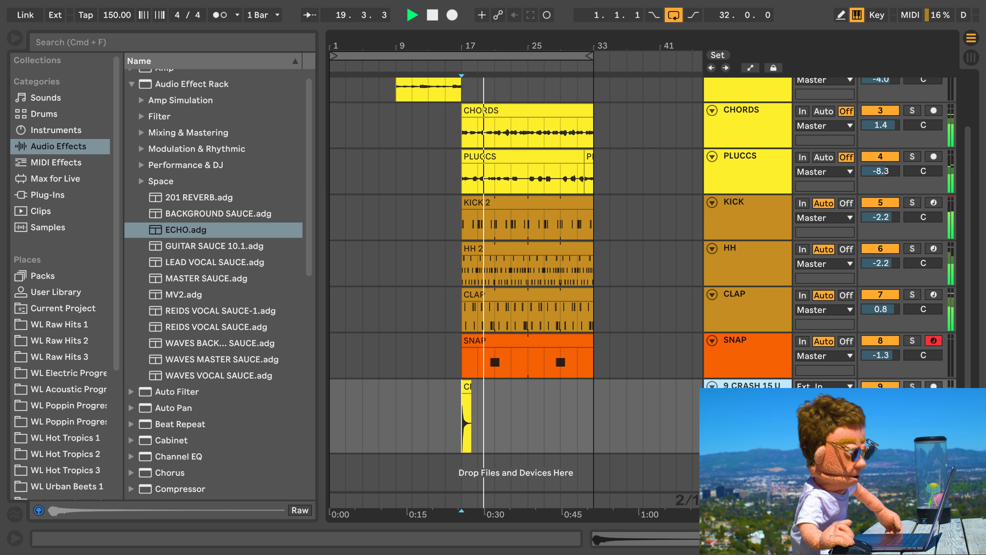
# Reduce the height of the crash track and duplicate the time range from bar 17 to bar 33.
pyautogui.moveTo(747, 453); pyautogui.dragTo(747, 424)
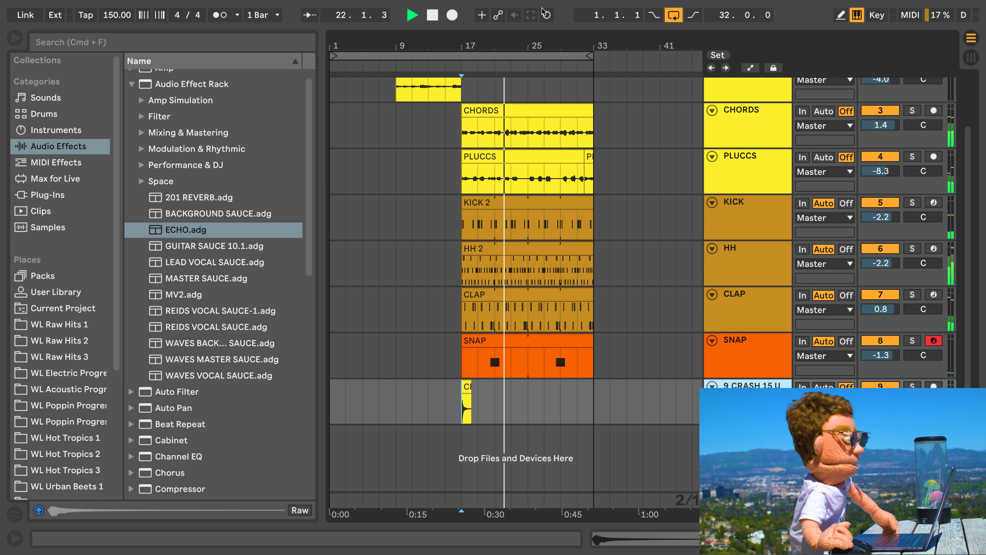
pyautogui.moveTo(535, 38); pyautogui.dragTo(535, 28)
pyautogui.scroll(3, 471, 102)
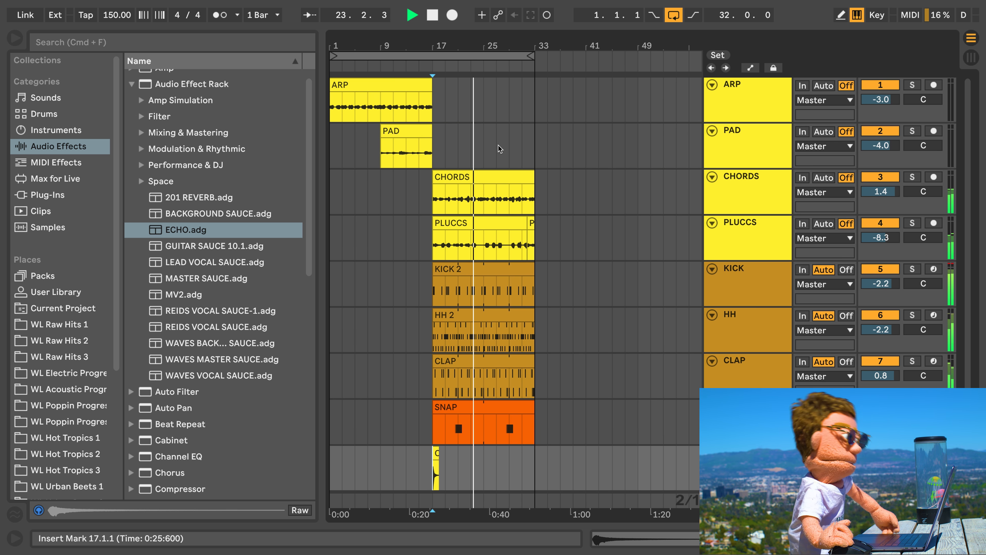
pyautogui.click(509, 193)
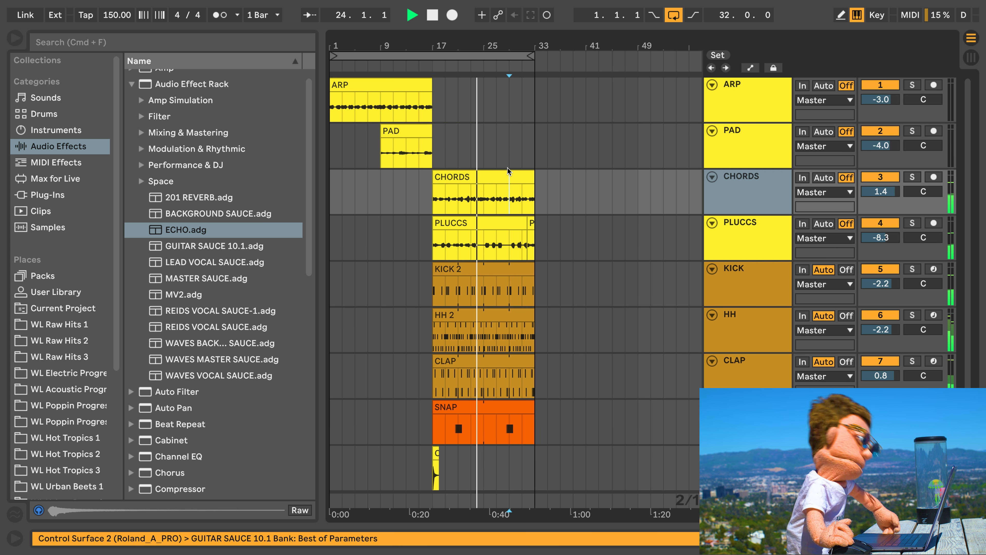
pyautogui.keyDown('shift'); pyautogui.click(476, 405); pyautogui.keyUp('shift')
pyautogui.press('super+shift+d')
pyautogui.scroll(-2, 579, 406)
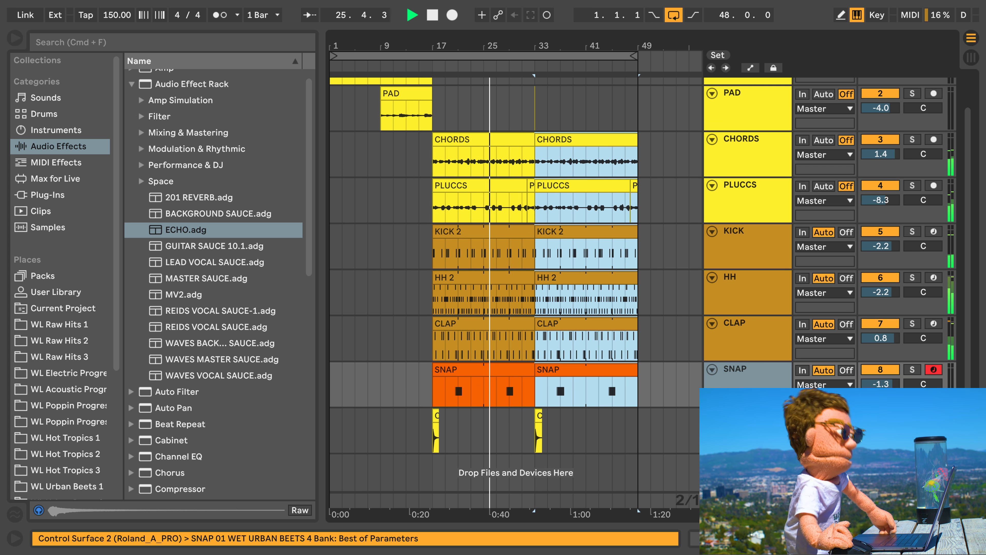
pyautogui.scroll(1, 780, 210)
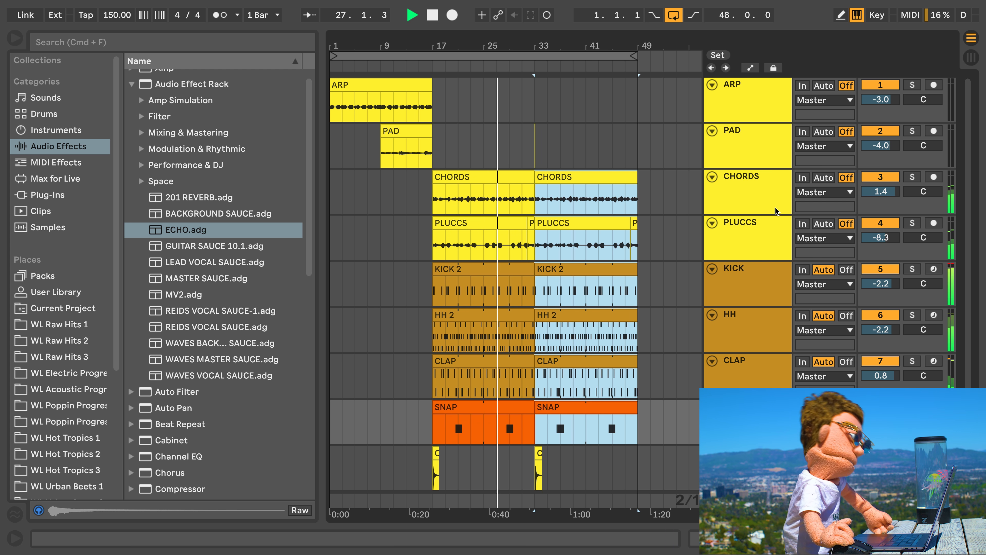
# Insert a new MIDI track below the PLUCCS track and stop playback.
pyautogui.click(758, 228)
pyautogui.press('super+shift+t')
pyautogui.press('space')
# Collapse the CYMBALS folder in WL Urban Beets 4 and expand the DISRESPECTFUL 808s folder.
pyautogui.scroll(-5, 58, 302)
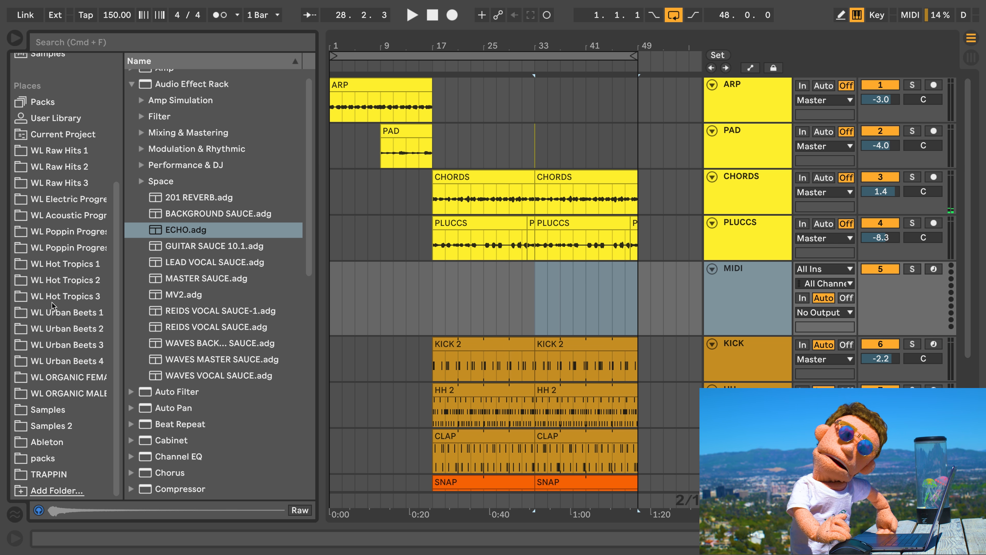
pyautogui.click(71, 361)
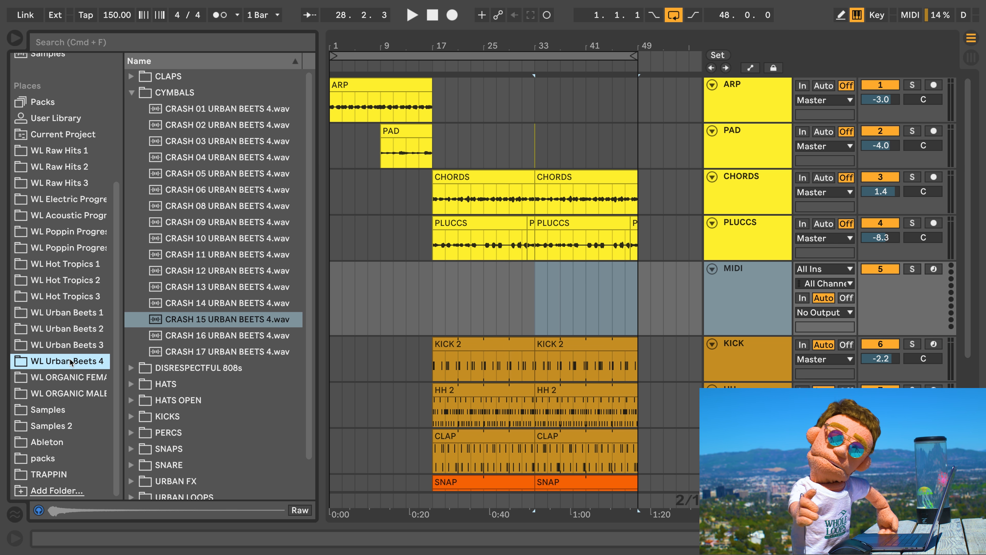
pyautogui.doubleClick(179, 93)
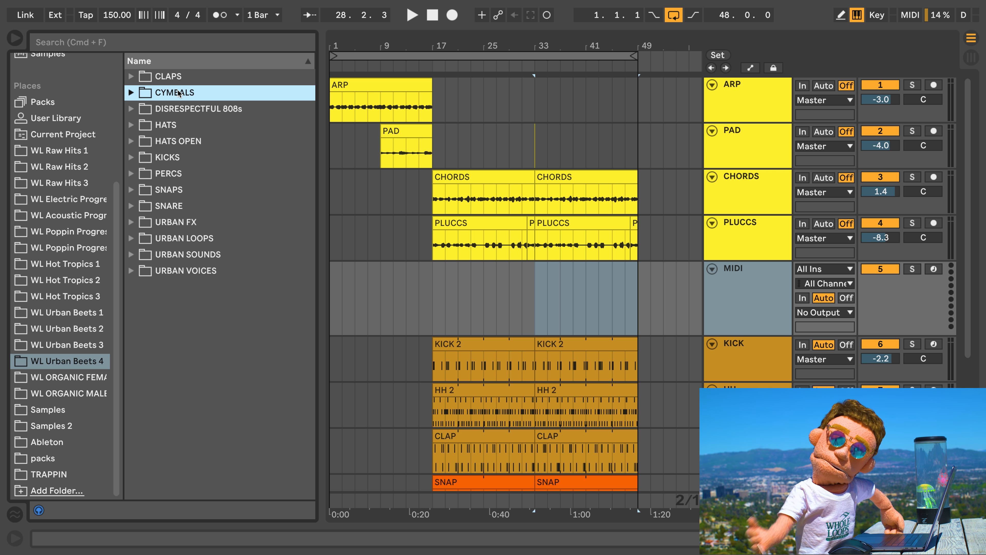
pyautogui.doubleClick(183, 110)
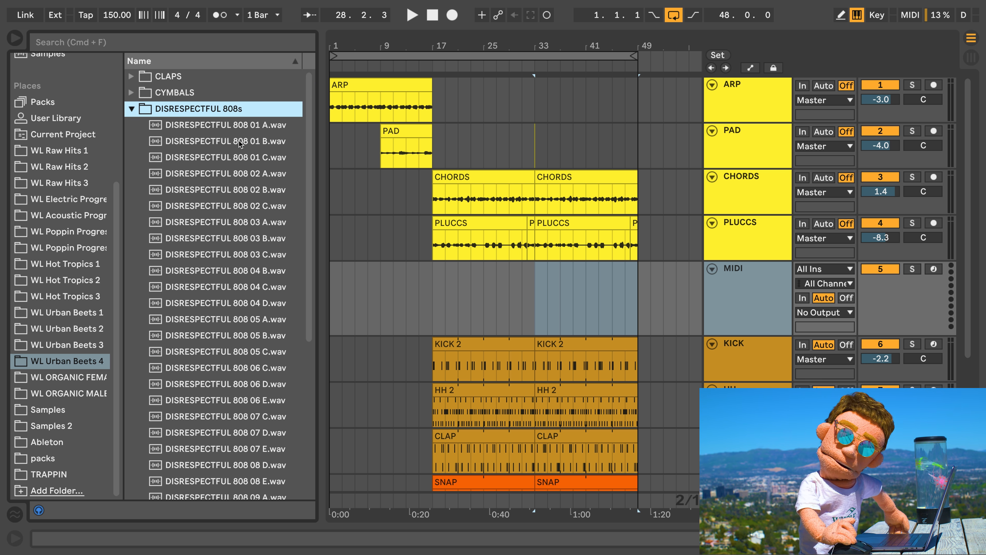
# Audition the DISRESPECTFUL 808 samples down the folder and load DISRESPECTFUL 808 07 C onto the new MIDI track.
pyautogui.click(241, 128)
pyautogui.press('Down')
pyautogui.press('Down')
pyautogui.press('Down')
pyautogui.press('Down')
pyautogui.press('Down')
pyautogui.press('Down')
pyautogui.press('Down')
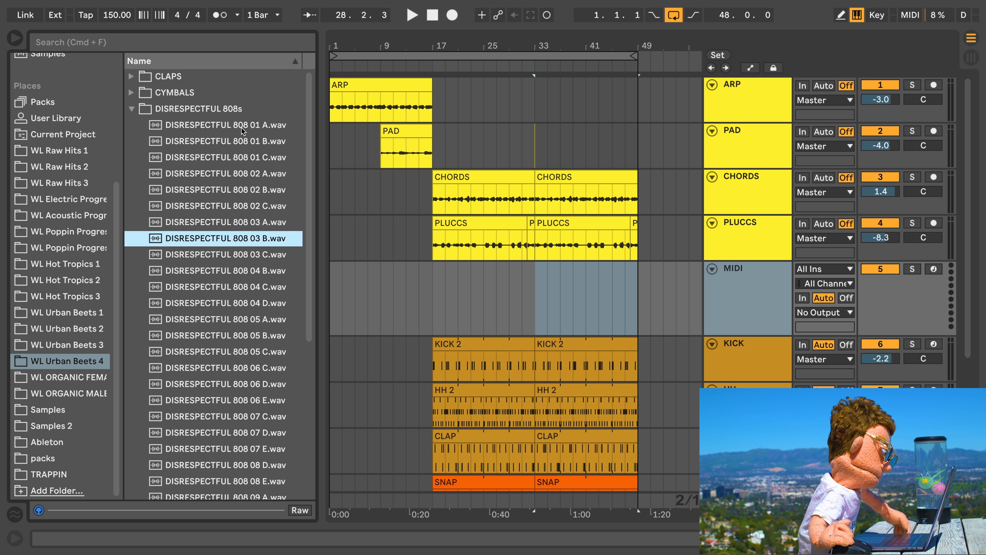
pyautogui.press('Down')
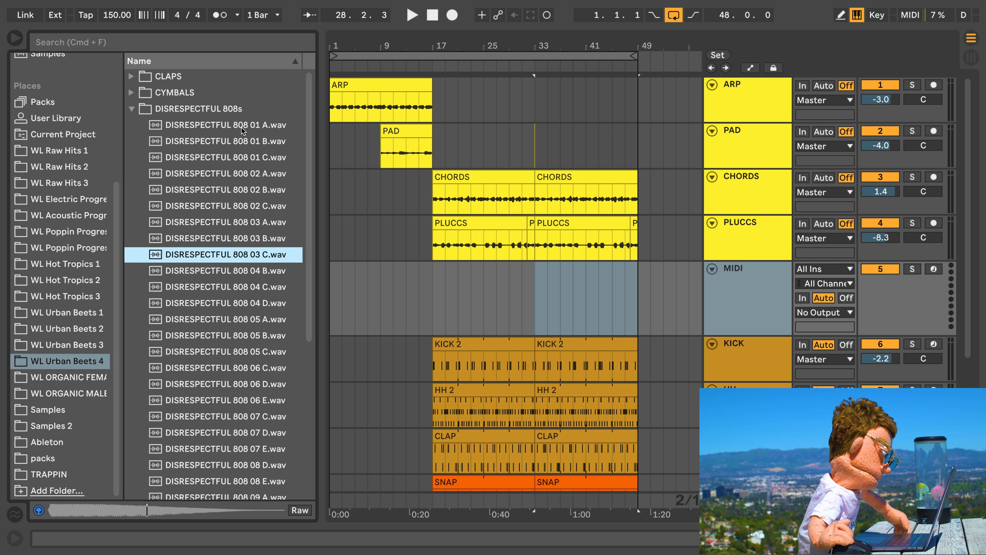
pyautogui.press('Down')
pyautogui.press('Down')
pyautogui.press('Down')
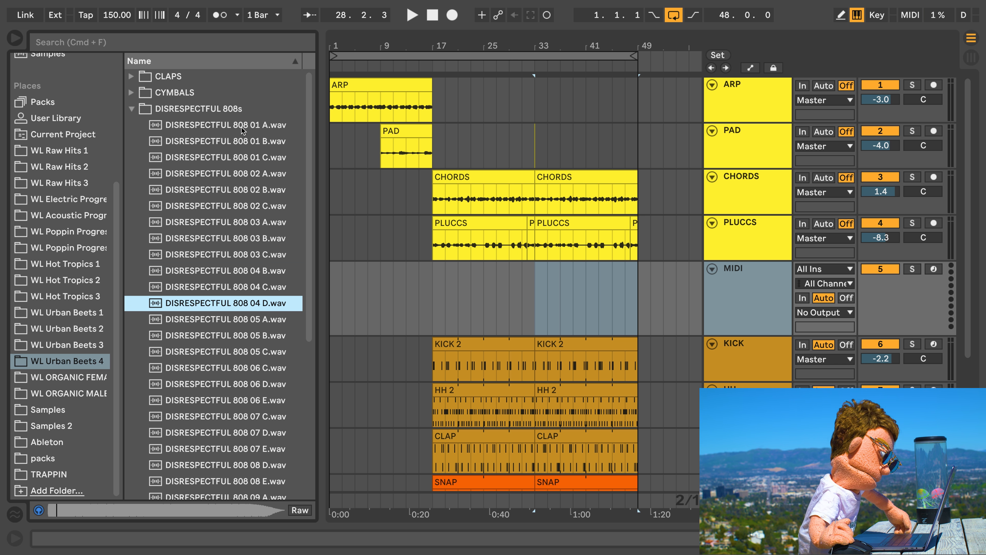
pyautogui.press('Down')
pyautogui.press('Down')
pyautogui.press('Down')
pyautogui.press('Down')
pyautogui.press('Down')
pyautogui.press('Down')
pyautogui.press('Down')
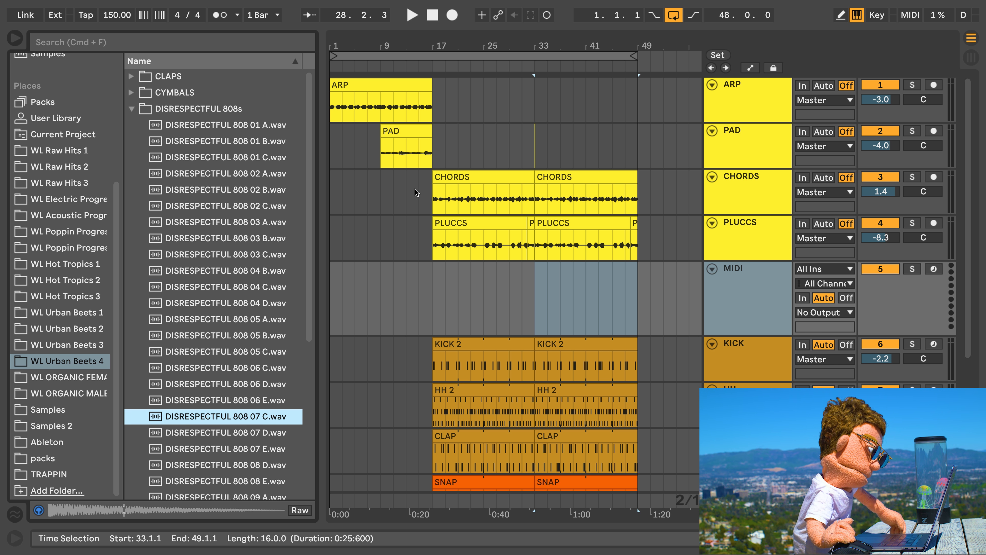
pyautogui.doubleClick(243, 416)
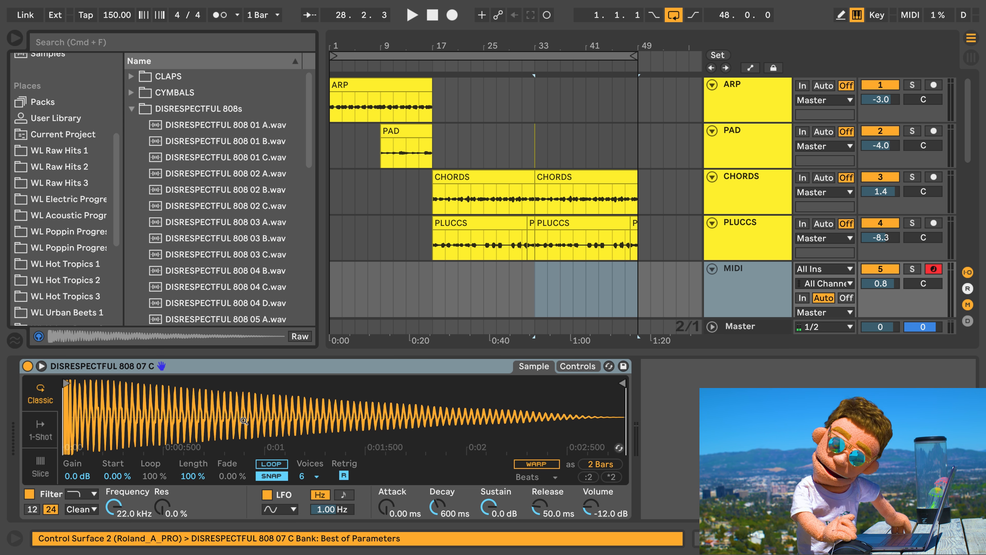
# Record a bass line of F4, E4, A3 and C4 notes with DISRESPECTFUL 808 08 D on the MIDI track from bar 13 past bar 33.
pyautogui.press('a')
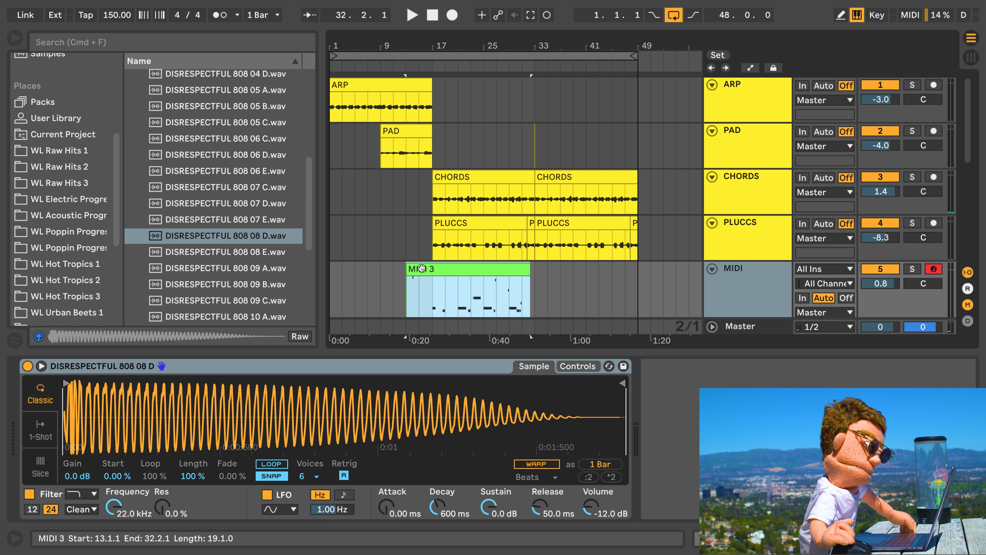
pyautogui.press('F9')
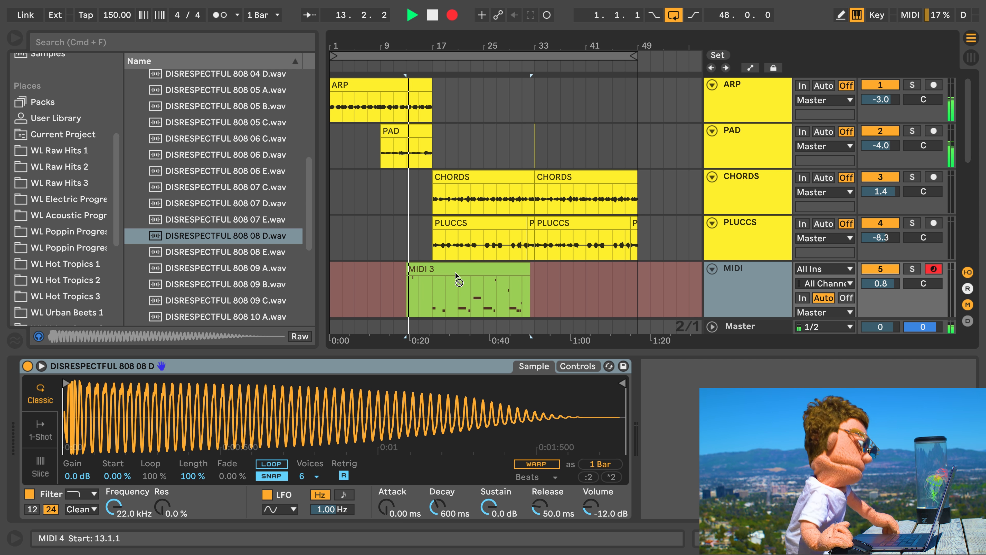
pyautogui.press('p')
pyautogui.press('l')
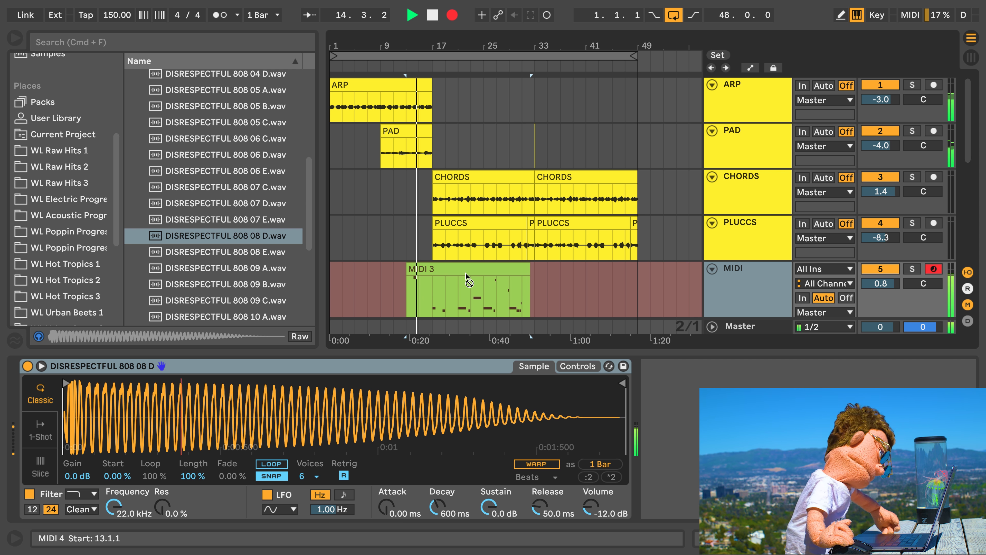
pyautogui.press('u')
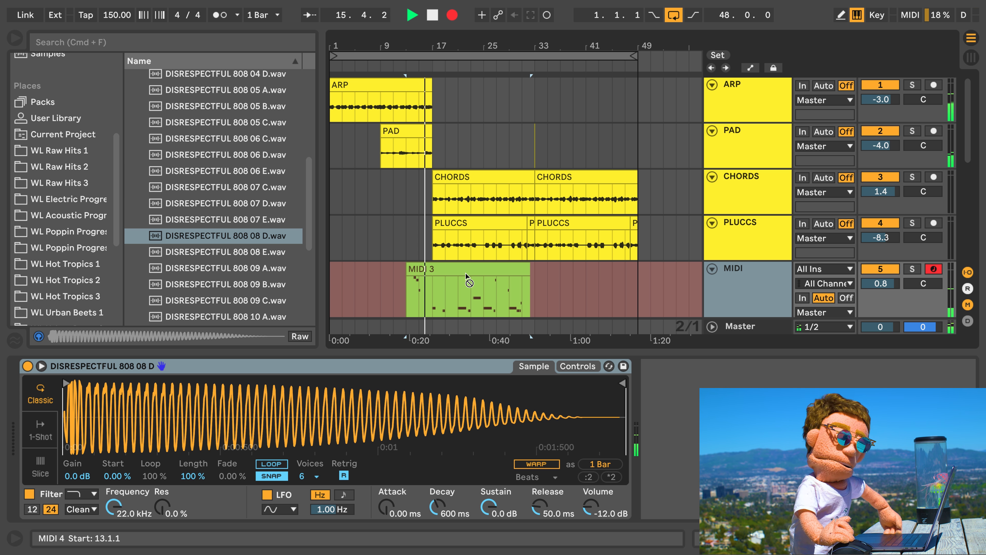
pyautogui.press('p')
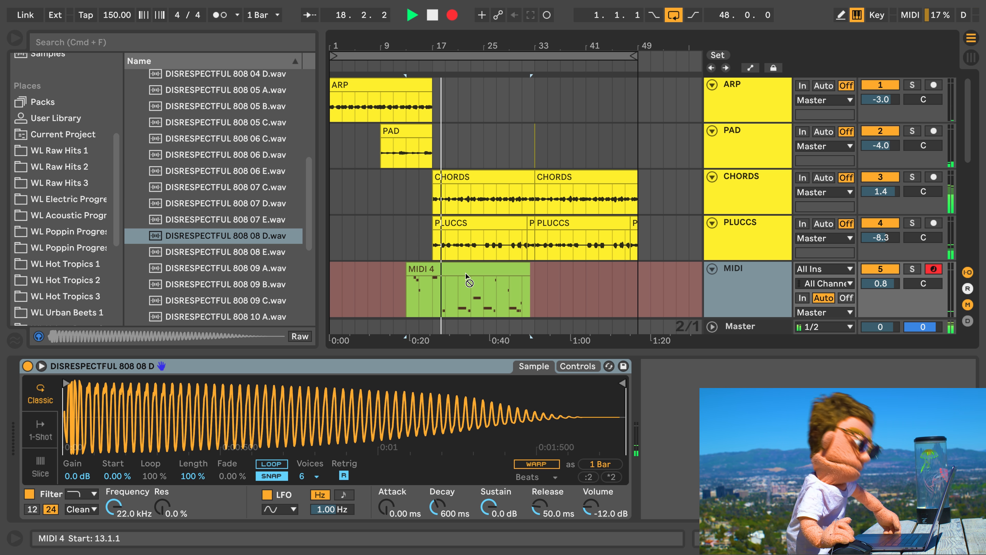
pyautogui.press('l')
pyautogui.press('g')
pyautogui.press('g')
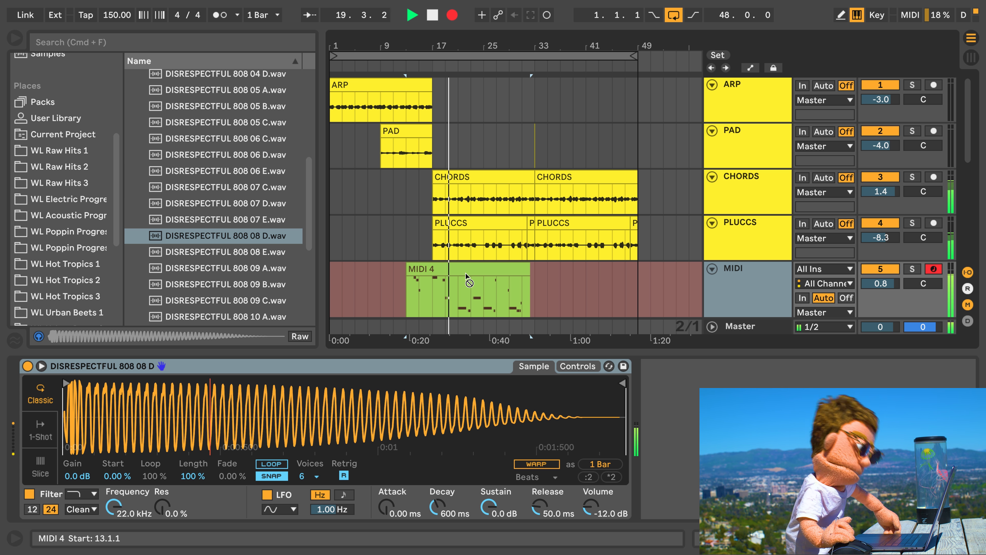
pyautogui.press('u')
pyautogui.press('p')
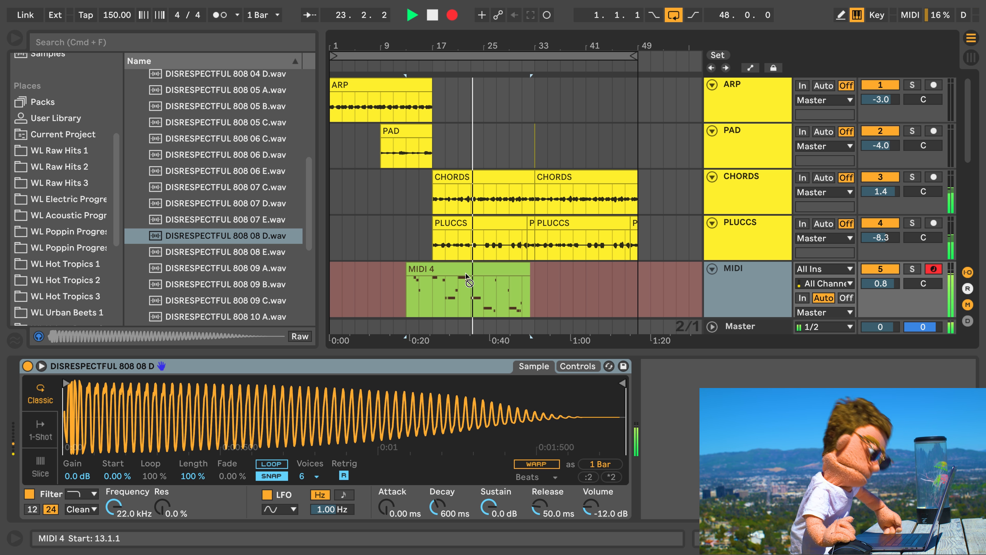
pyautogui.press('u')
pyautogui.press('p')
pyautogui.press('p')
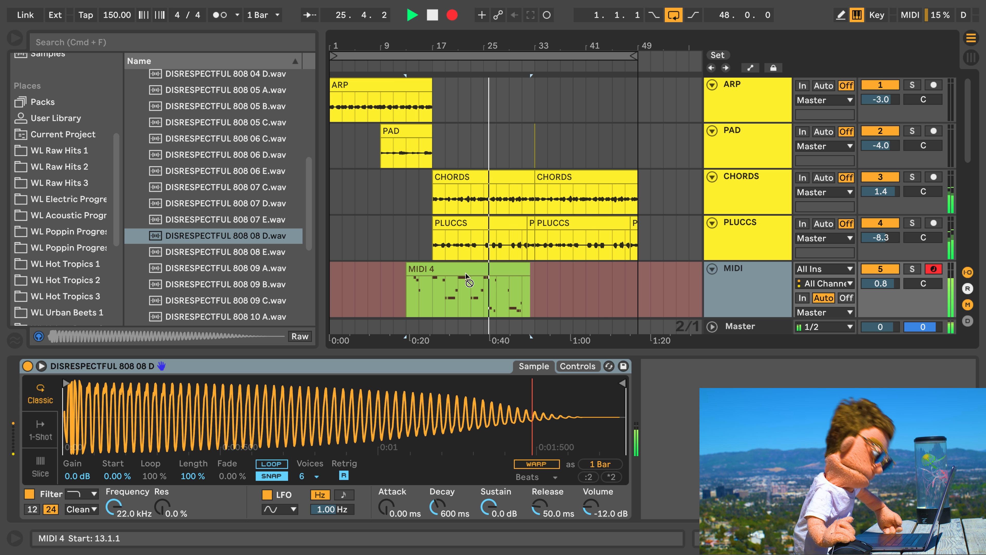
pyautogui.press('l')
pyautogui.press('g')
pyautogui.press('g')
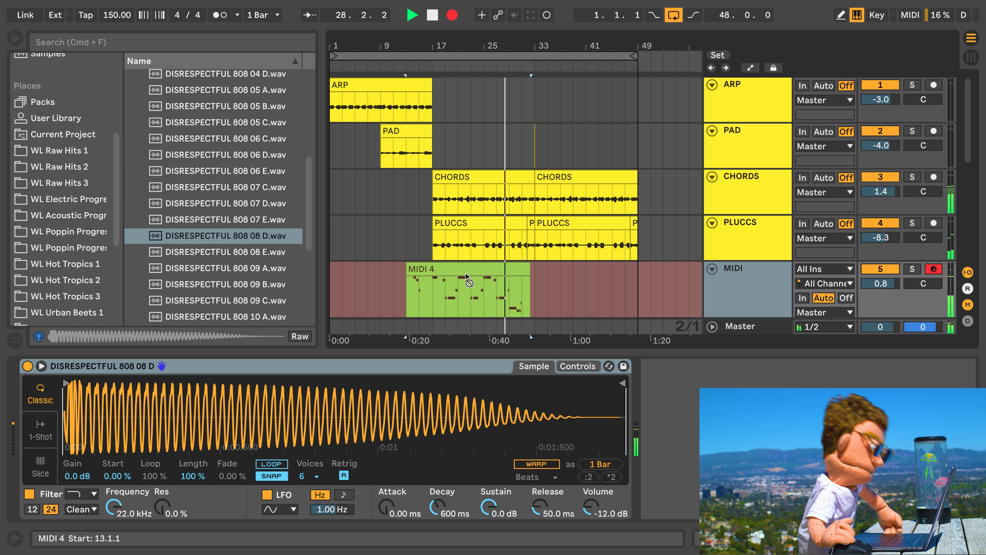
pyautogui.press('p')
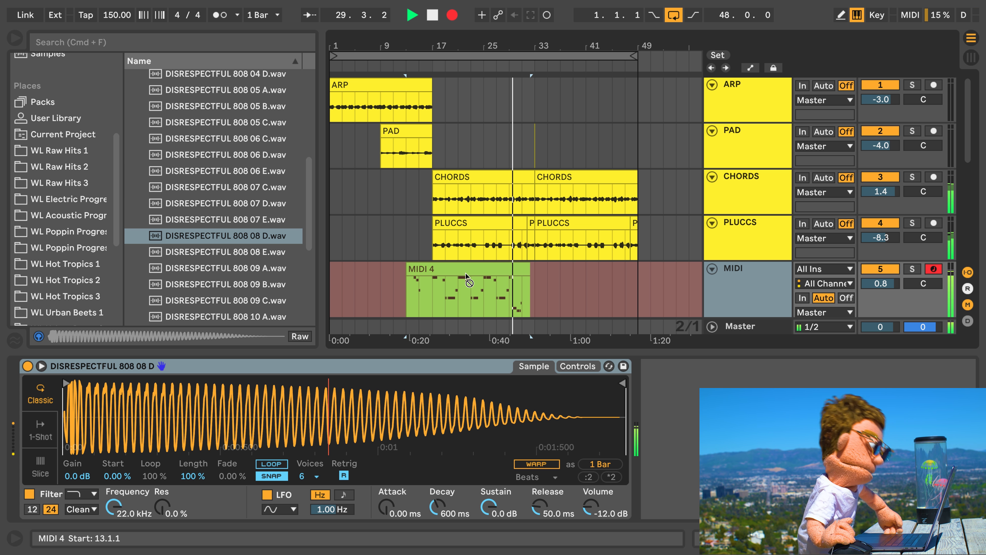
pyautogui.press('l')
pyautogui.press('g')
pyautogui.press('g')
pyautogui.press('g')
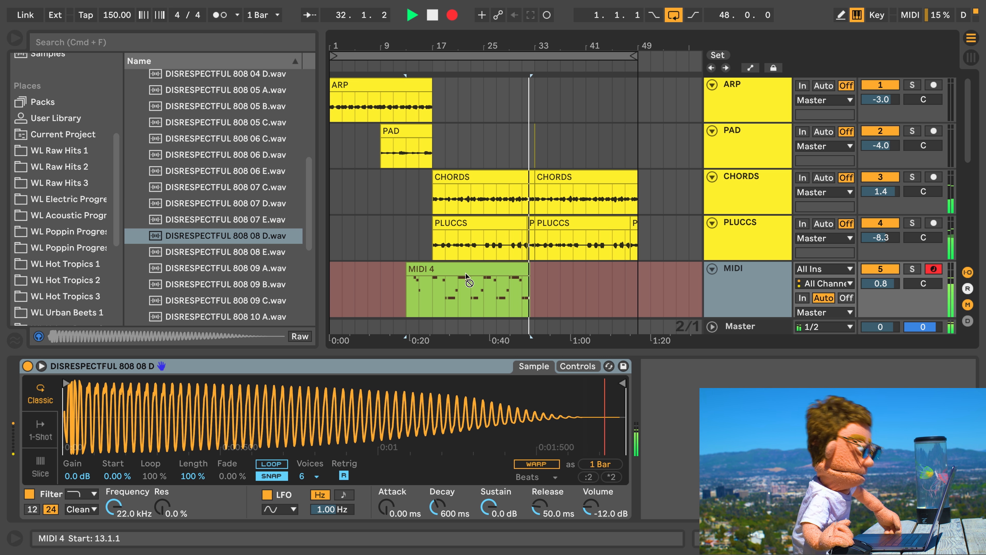
pyautogui.press('u')
pyautogui.press('p')
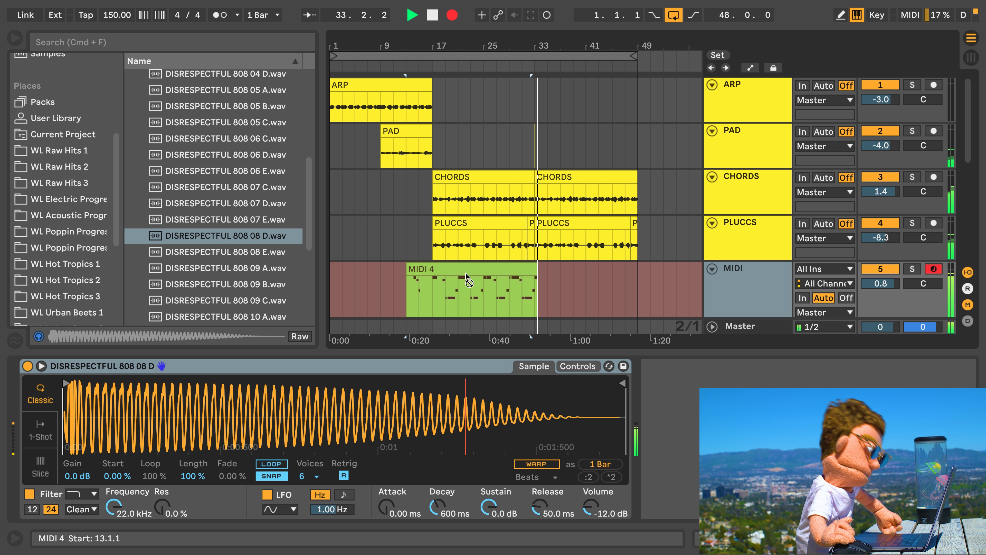
pyautogui.press('space')
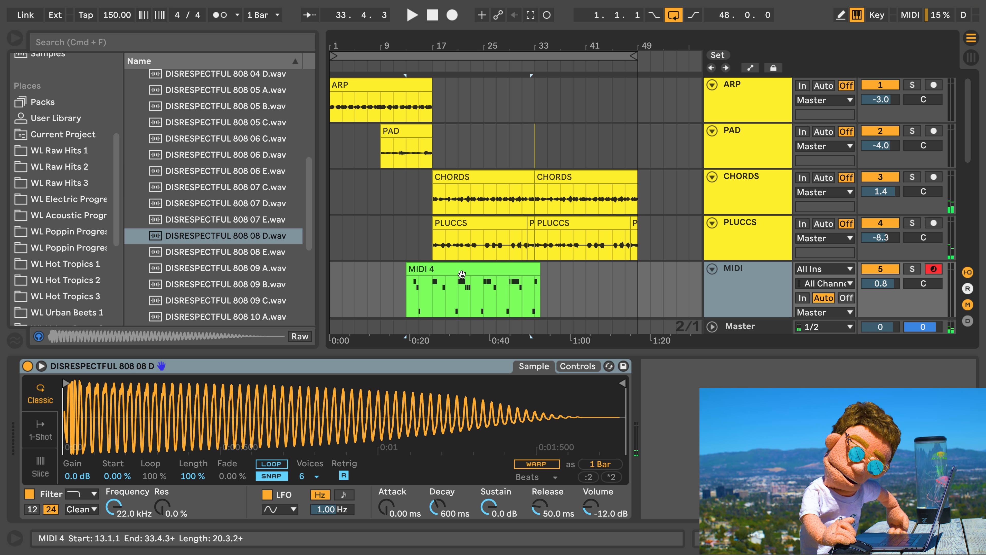
# Split the recorded bass clip at bars 25 and 33 and quantize all notes in the section between them.
pyautogui.click(483, 295)
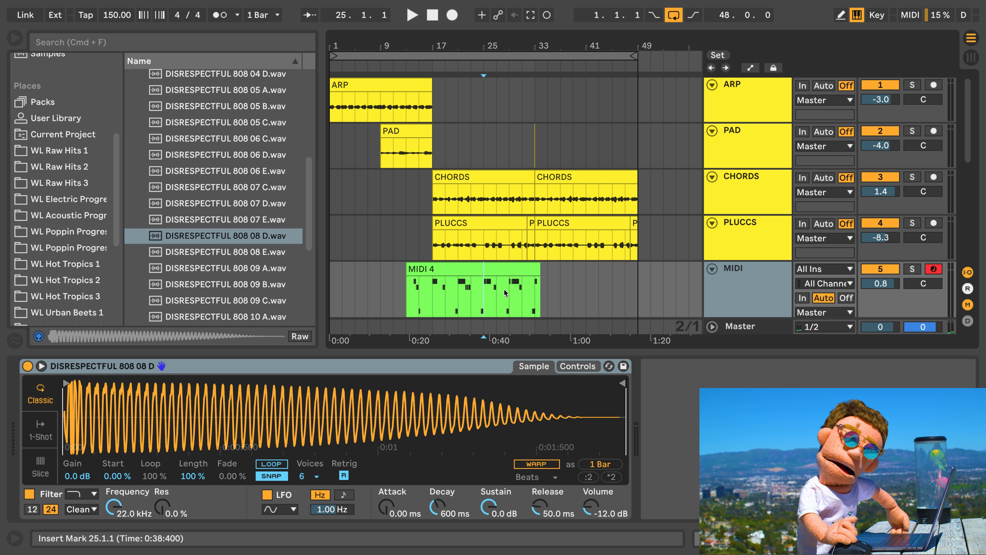
pyautogui.moveTo(499, 294); pyautogui.dragTo(523, 290)
pyautogui.doubleClick(525, 272)
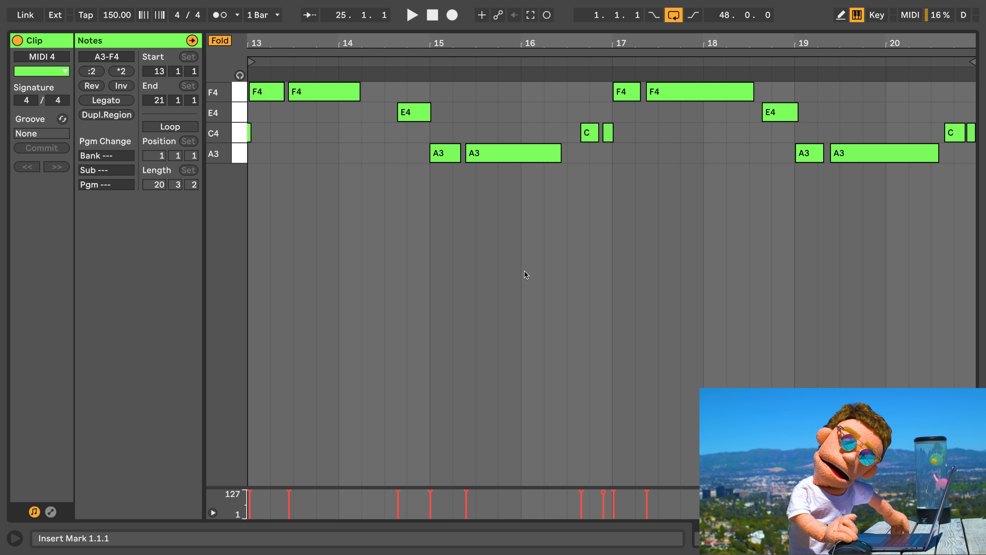
pyautogui.press('super+a')
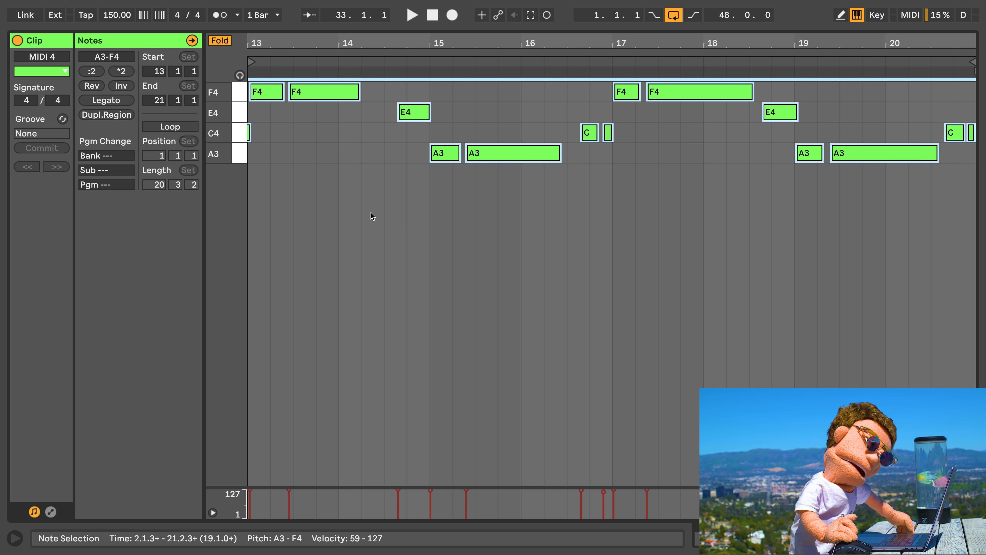
pyautogui.press('super+u')
pyautogui.press('super+alt+l')
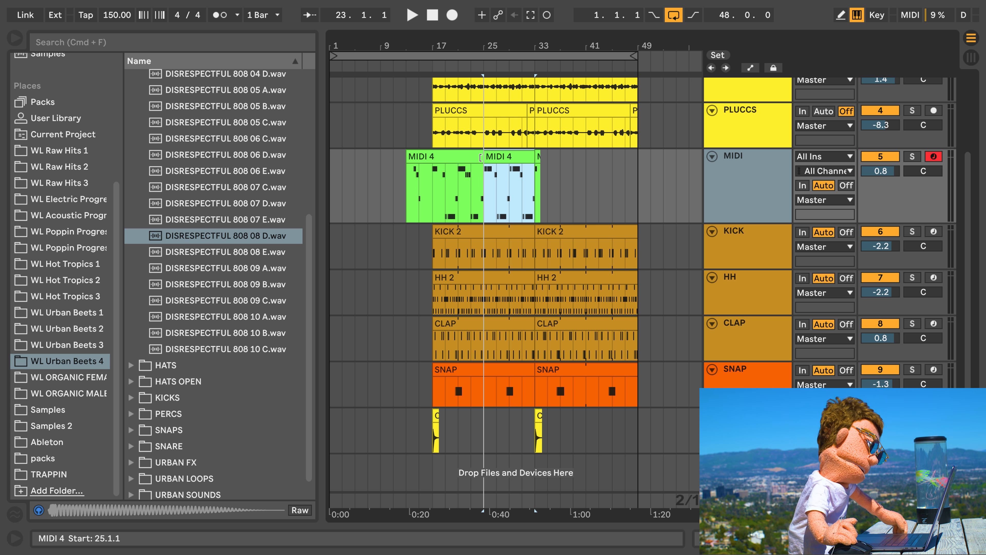
# Turn on looping for the bass clip that starts at bar 25.
pyautogui.doubleClick(482, 157)
pyautogui.click(187, 128)
pyautogui.press('super+alt+l')
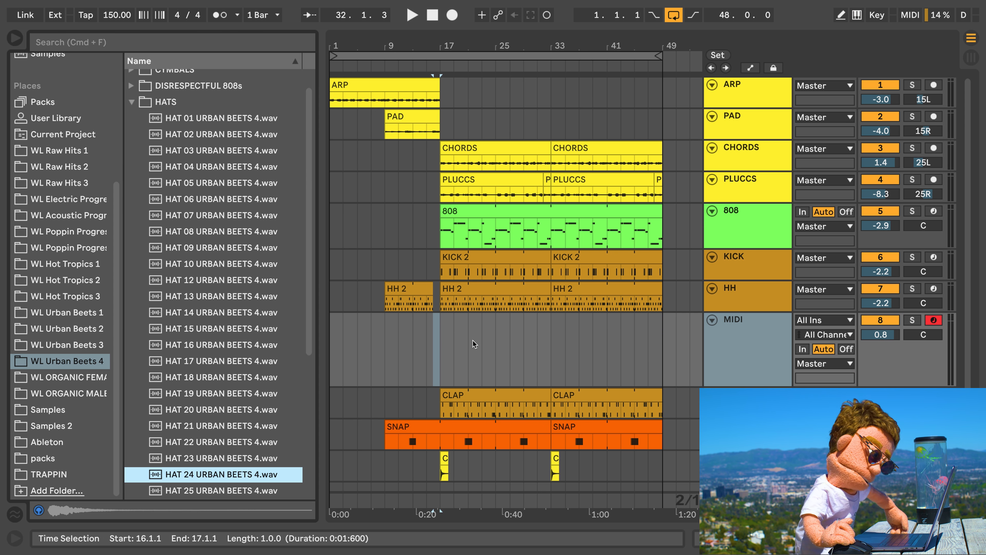
# Solo the MIDI track below HH and record repeated hat hits from bar 17 to bar 20 with the metronome on.
pyautogui.click(442, 342)
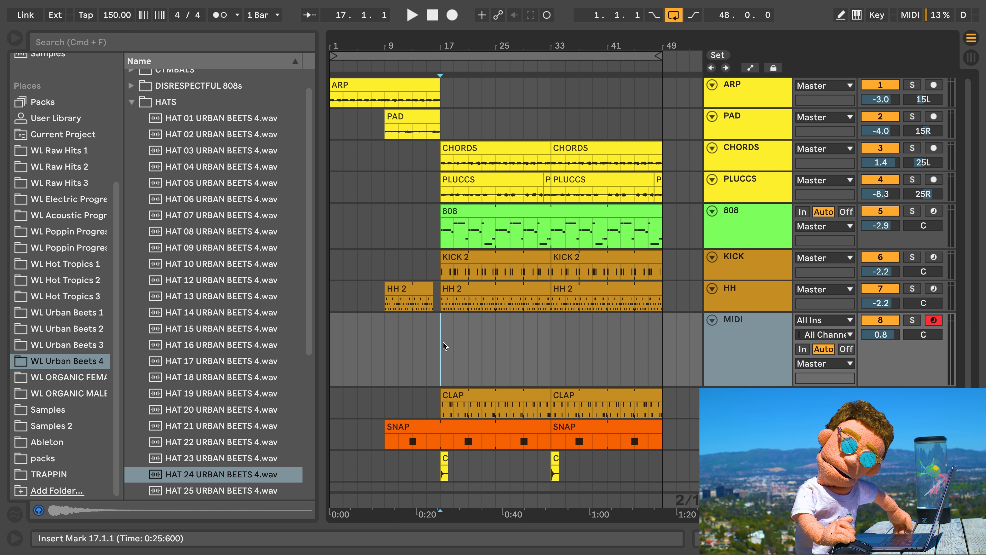
pyautogui.press('space')
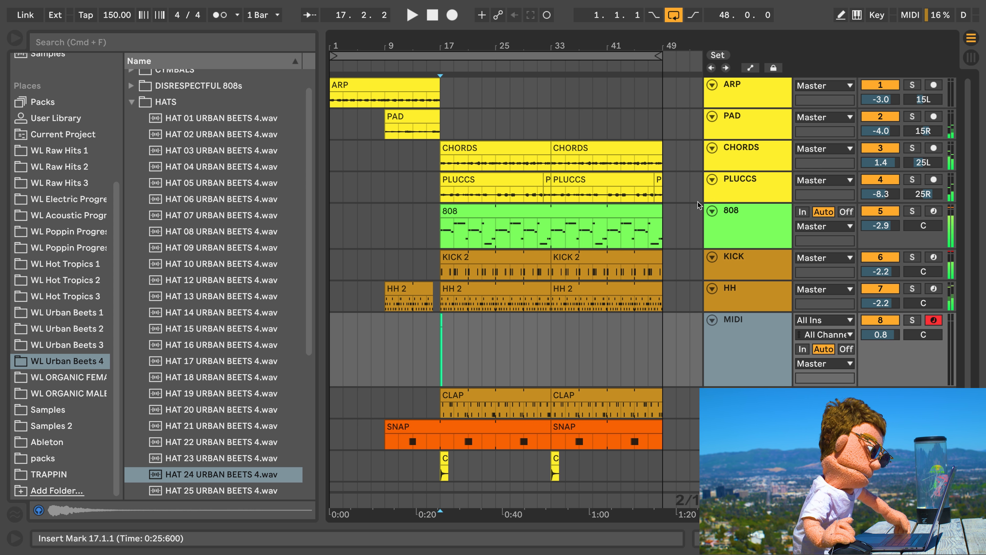
pyautogui.click(915, 321)
pyautogui.click(454, 16)
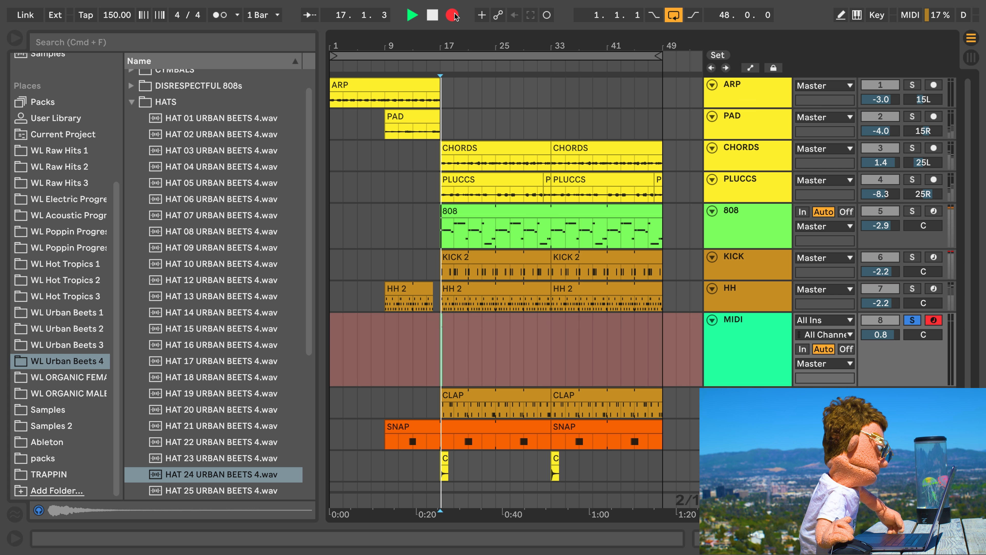
pyautogui.click(226, 16)
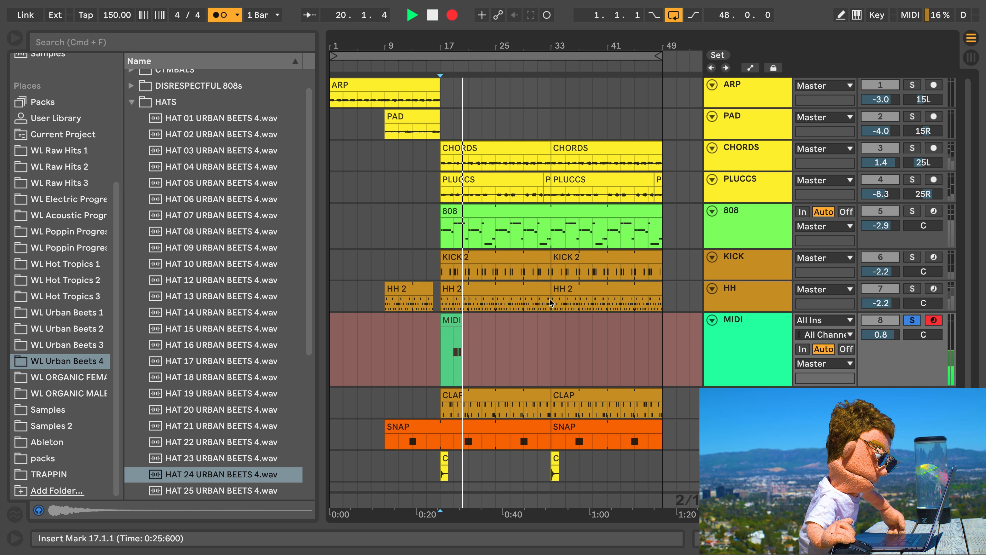
pyautogui.press('space')
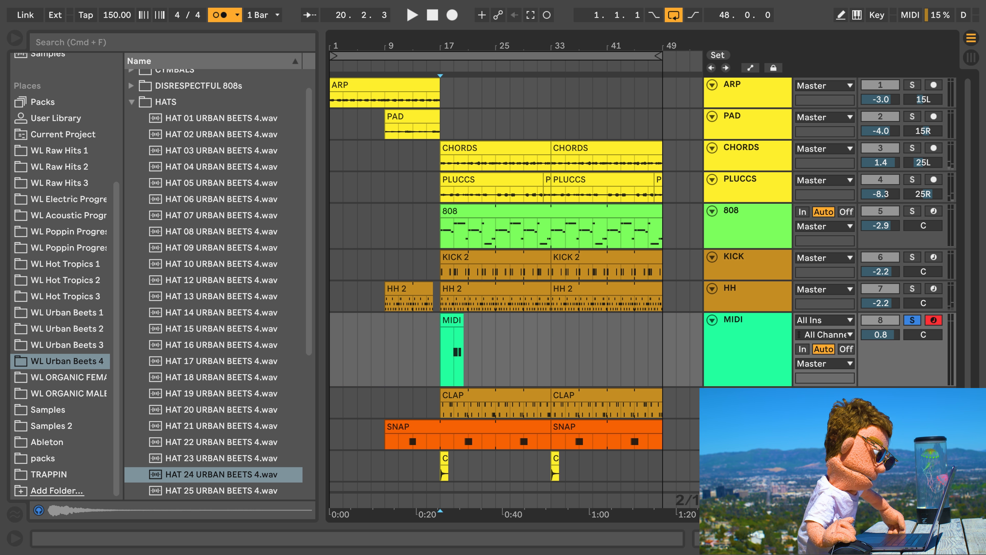
# Split the recorded hat clip at bars 19 and 20 to isolate the one-bar pattern.
pyautogui.moveTo(449, 42); pyautogui.dragTo(451, 113)
pyautogui.moveTo(469, 357); pyautogui.dragTo(489, 347)
pyautogui.press('super+e')
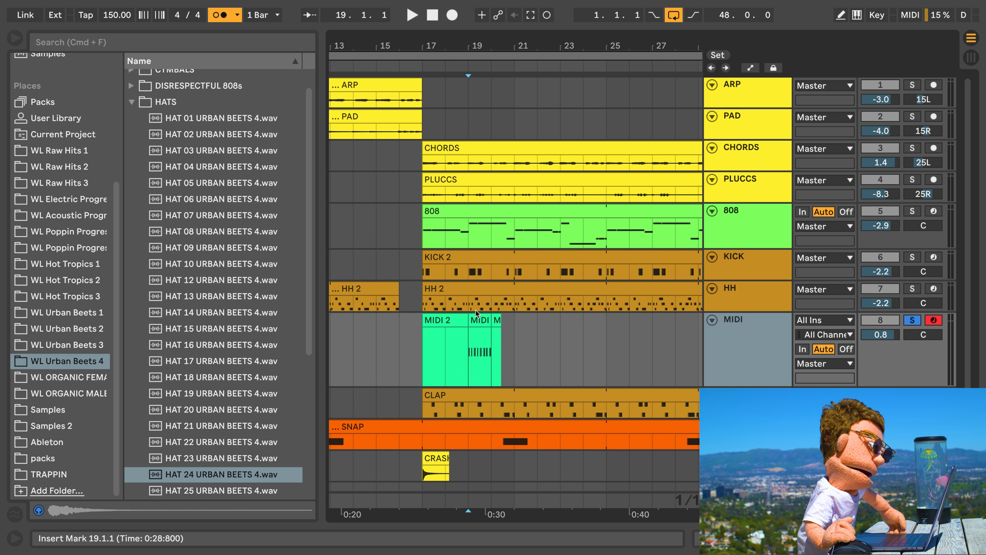
# Quantize all C4 notes in the bar 19 hat clip and turn on its looping.
pyautogui.doubleClick(477, 315)
pyautogui.press('super+a')
pyautogui.press('super+u')
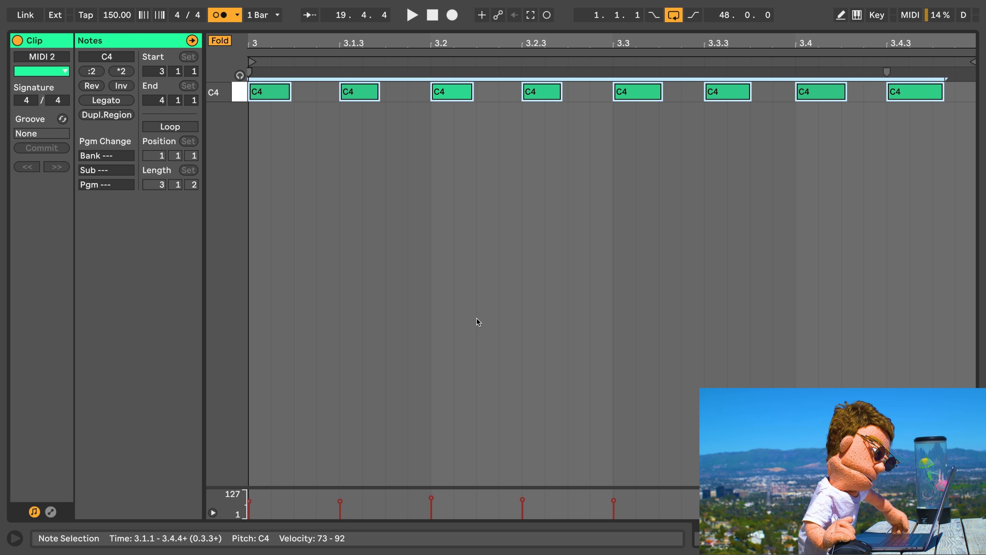
pyautogui.click(170, 126)
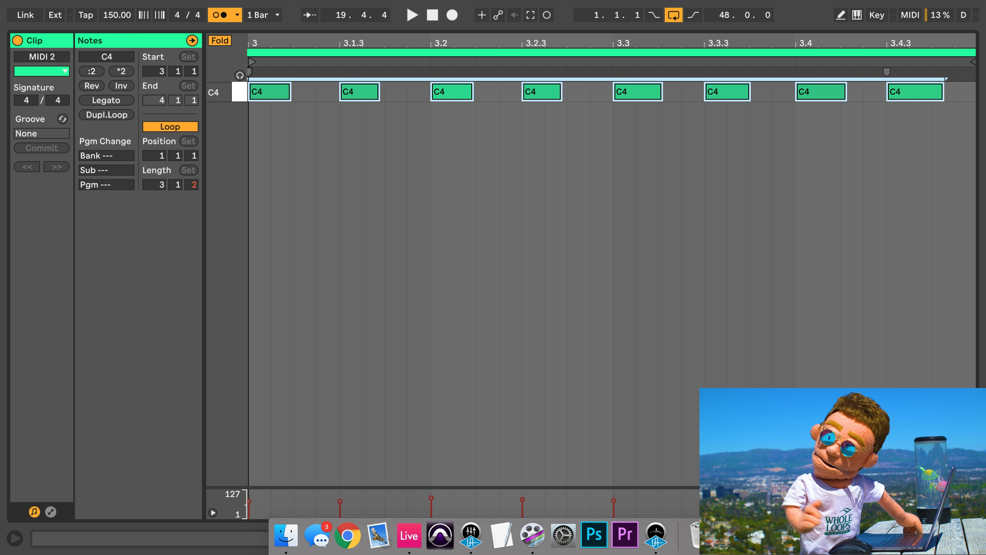
pyautogui.click(971, 538)
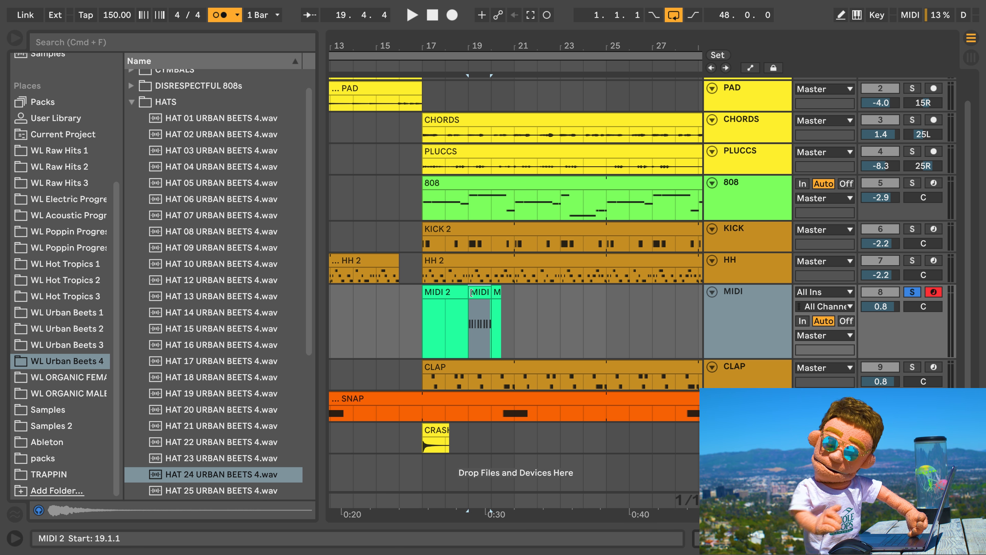
# Move the looped hat clip to start at bar 17 and extend it to bar 49.
pyautogui.click(474, 292)
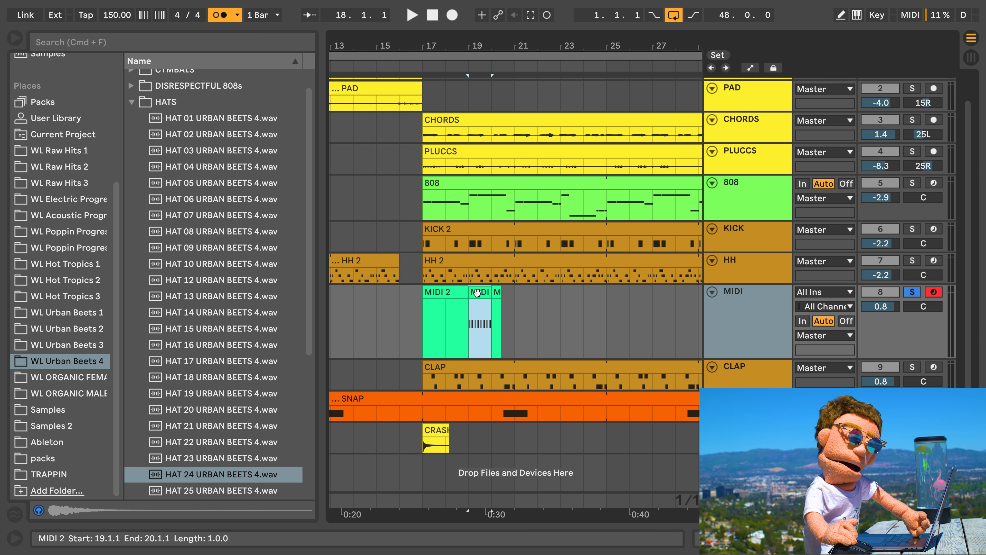
pyautogui.doubleClick(477, 292)
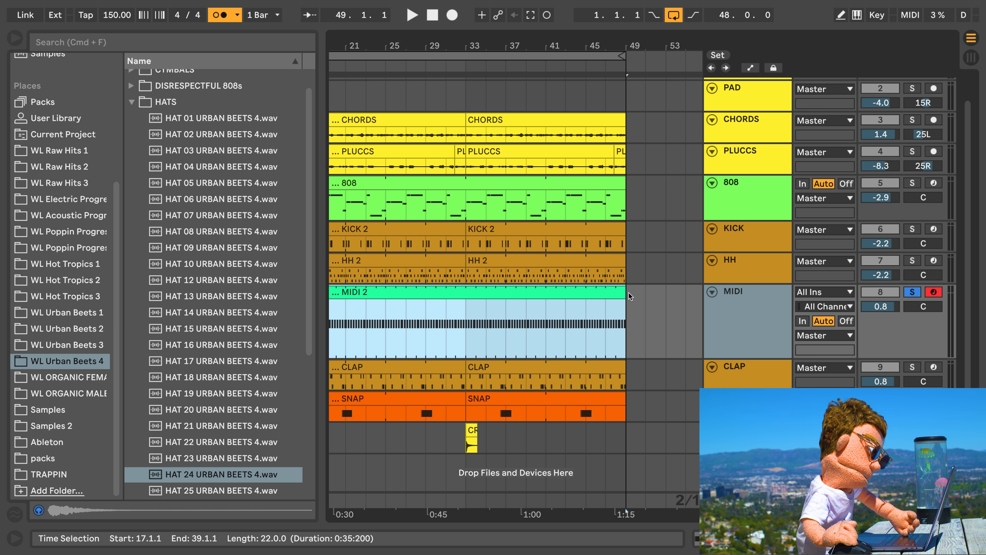
# Shorten the looped MIDI 2 hat clip so it starts at bar 33, and rename it HH CL.
pyautogui.moveTo(368, 294); pyautogui.dragTo(525, 294)
pyautogui.press('super+r')
pyautogui.write('HH')
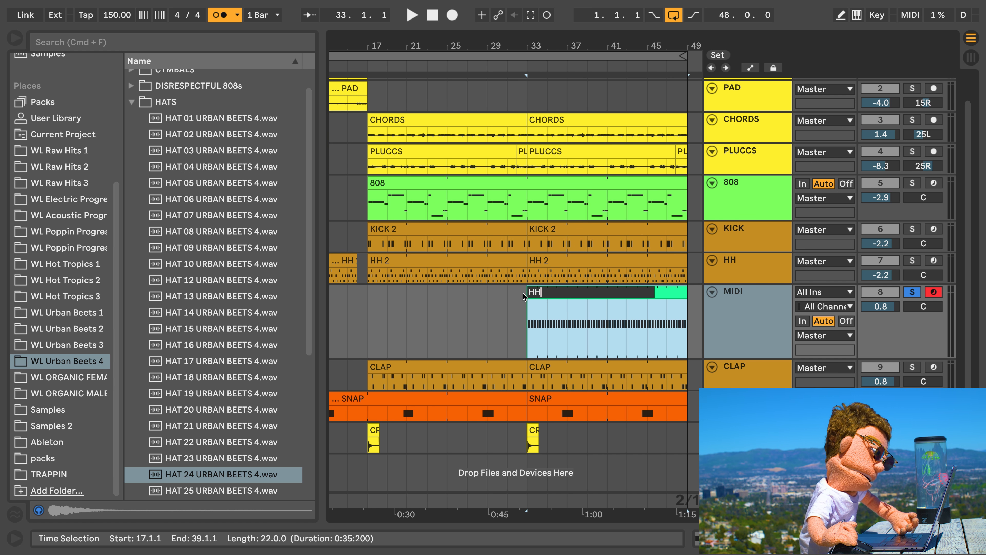
pyautogui.write(' CL')
pyautogui.press('Return')
# Rename the MIDI hat track HH CL at a reduced track height, and turn off its solo.
pyautogui.click(745, 354)
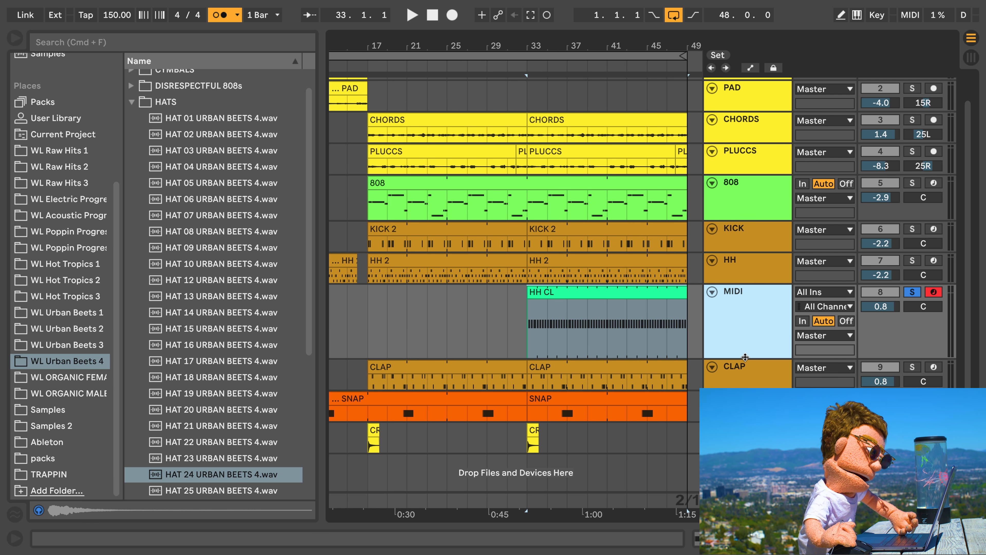
pyautogui.moveTo(745, 357); pyautogui.dragTo(745, 330)
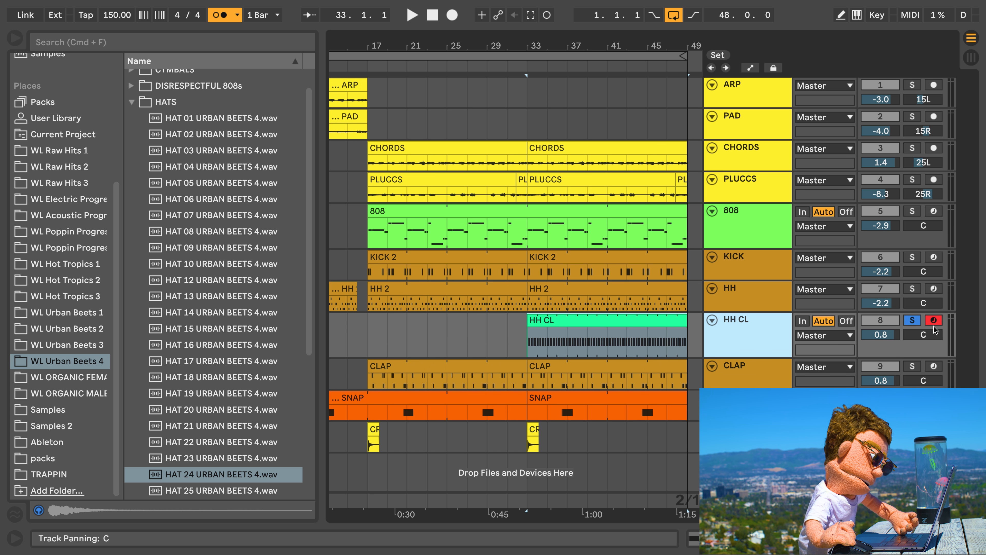
pyautogui.click(912, 320)
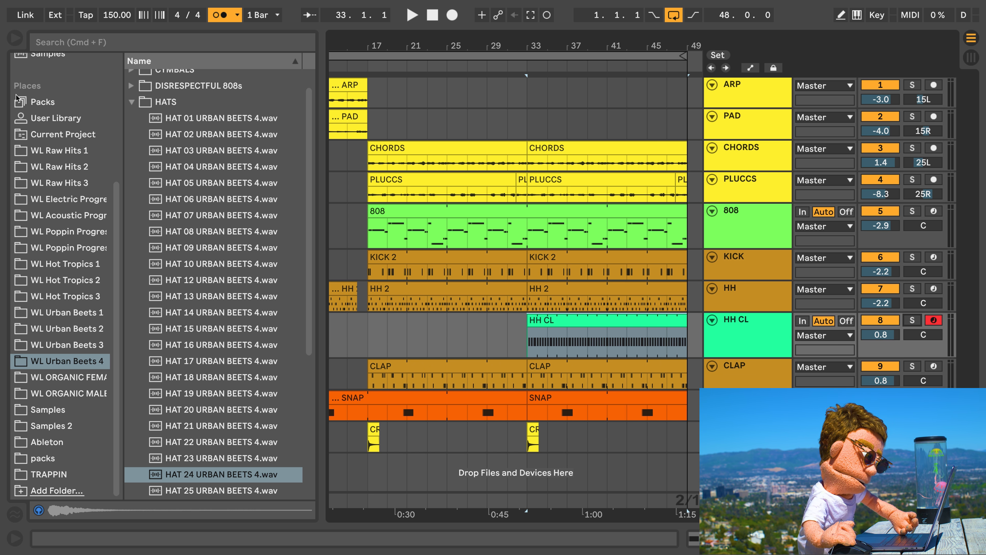
# Load the LATER preset of the Delay audio effect onto the HH CL track.
pyautogui.scroll(5, 19, 78)
pyautogui.click(51, 146)
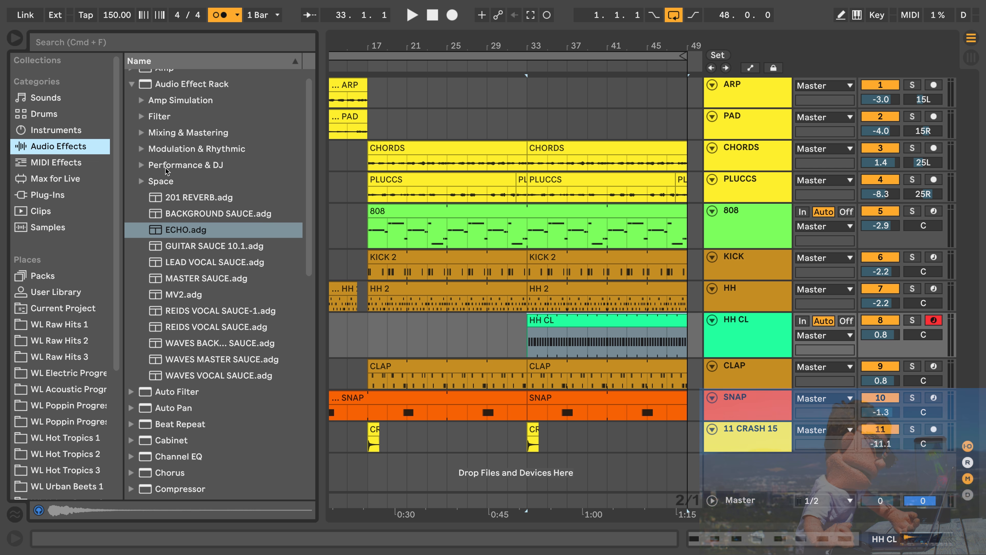
pyautogui.click(134, 85)
pyautogui.doubleClick(174, 229)
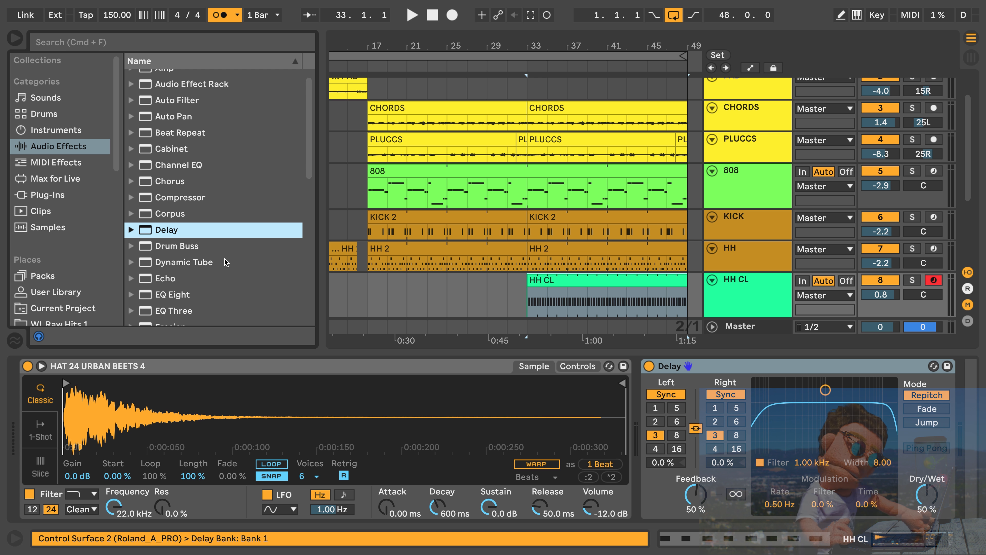
pyautogui.press('super+z')
pyautogui.click(132, 230)
pyautogui.scroll(-3, 232, 297)
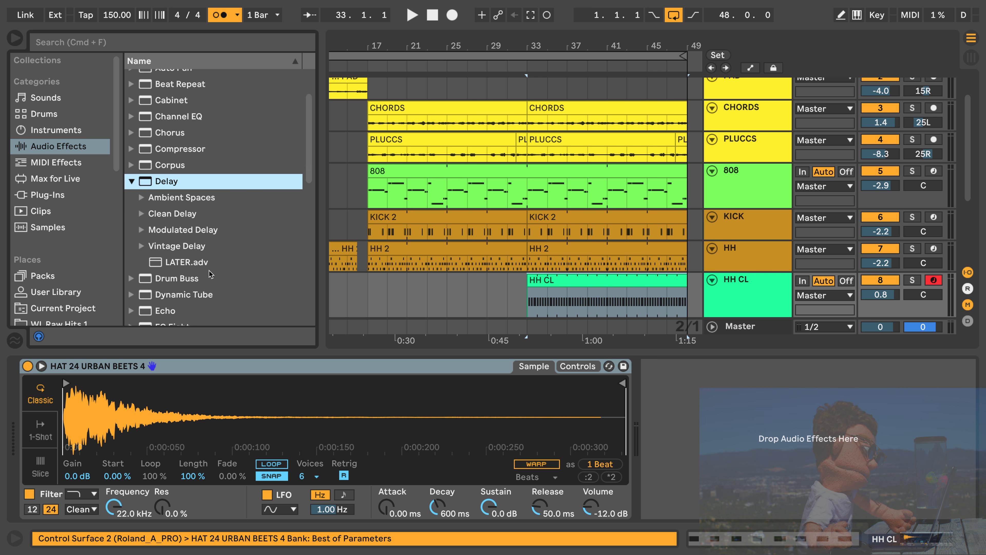
pyautogui.doubleClick(193, 263)
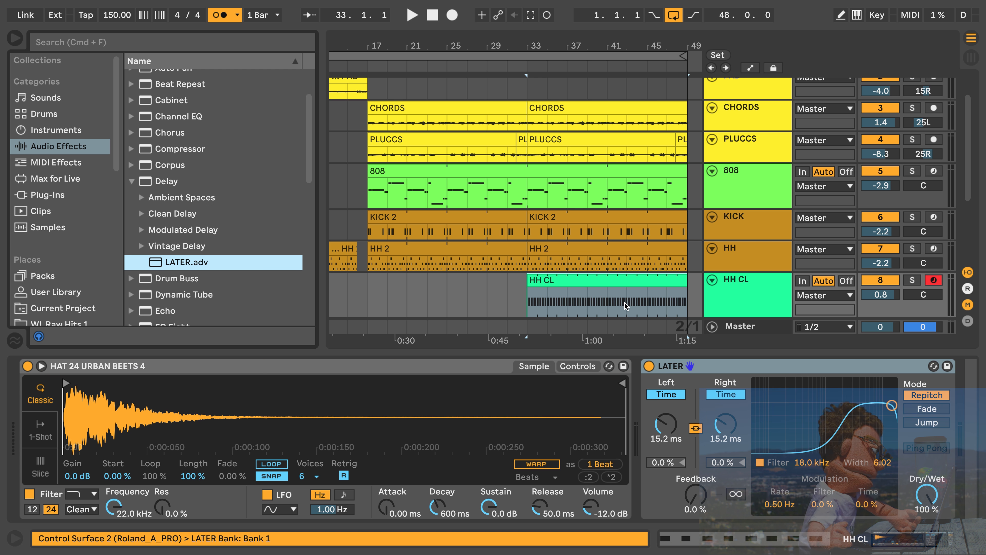
# Set the HH CL delay's time to 27.0 ms and play from bar 33 with the metronome off.
pyautogui.click(630, 276)
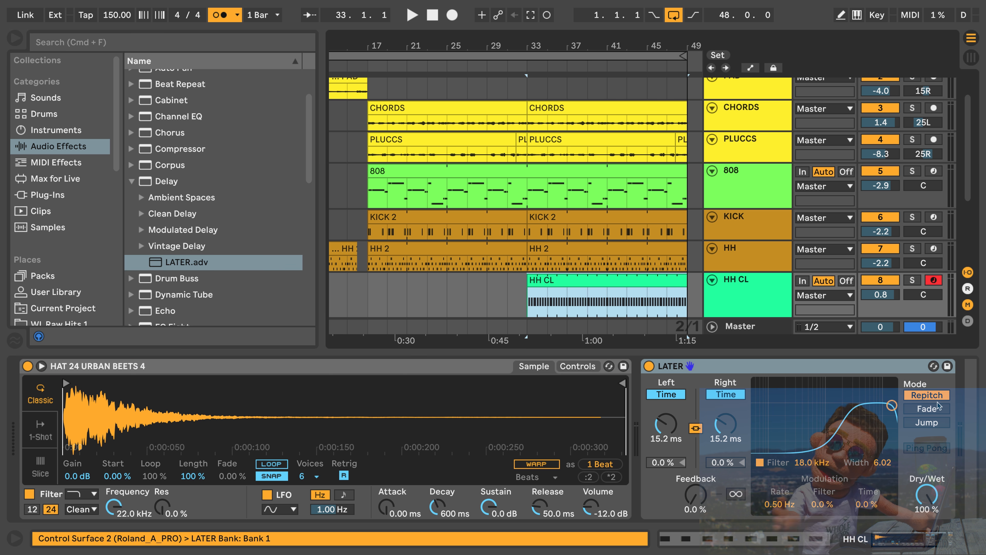
pyautogui.moveTo(719, 429)
pyautogui.mouseDown()
pyautogui.moveTo(718, 412)
pyautogui.moveTo(719, 428)
pyautogui.mouseUp()
pyautogui.press('space')
pyautogui.click(222, 16)
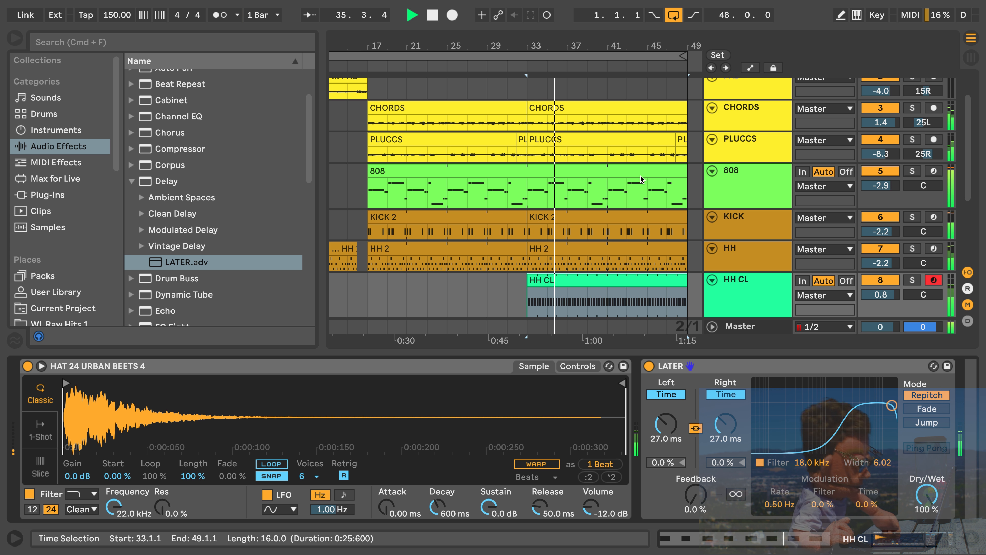
# Stop playback and copy the LATER delay from the HH CL track onto the HH track.
pyautogui.scroll(-4, 760, 139)
pyautogui.press('space')
pyautogui.moveTo(711, 371); pyautogui.dragTo(651, 171)
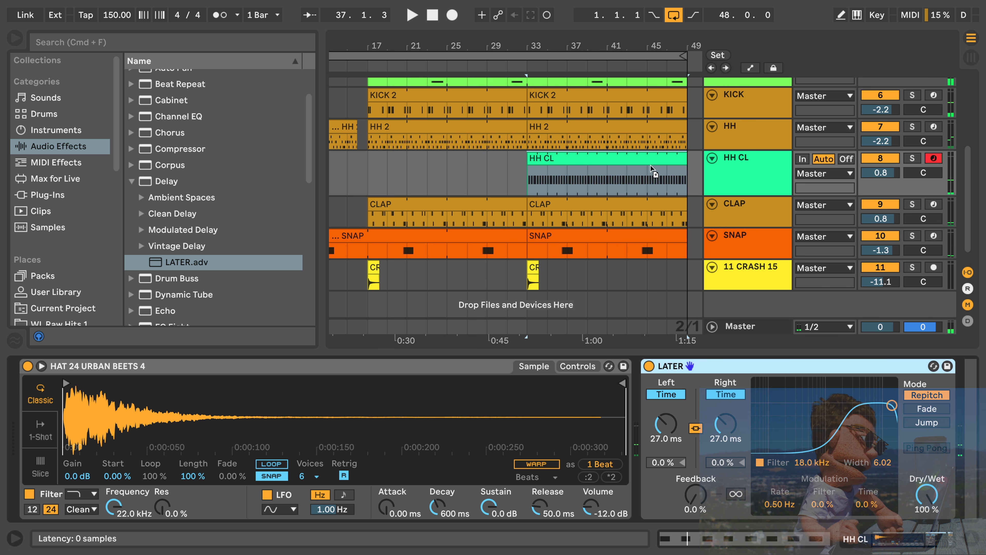
pyautogui.moveTo(643, 127); pyautogui.dragTo(643, 128)
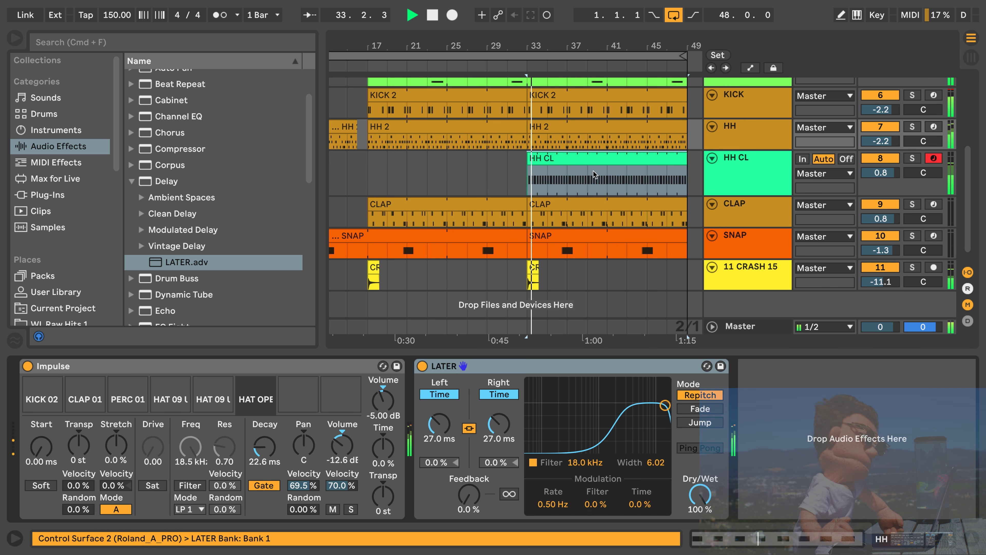
# Set the HH CL delay's filter to 15.0 kHz with a width of 4.36, and adjust its dry/wet mix.
pyautogui.click(587, 157)
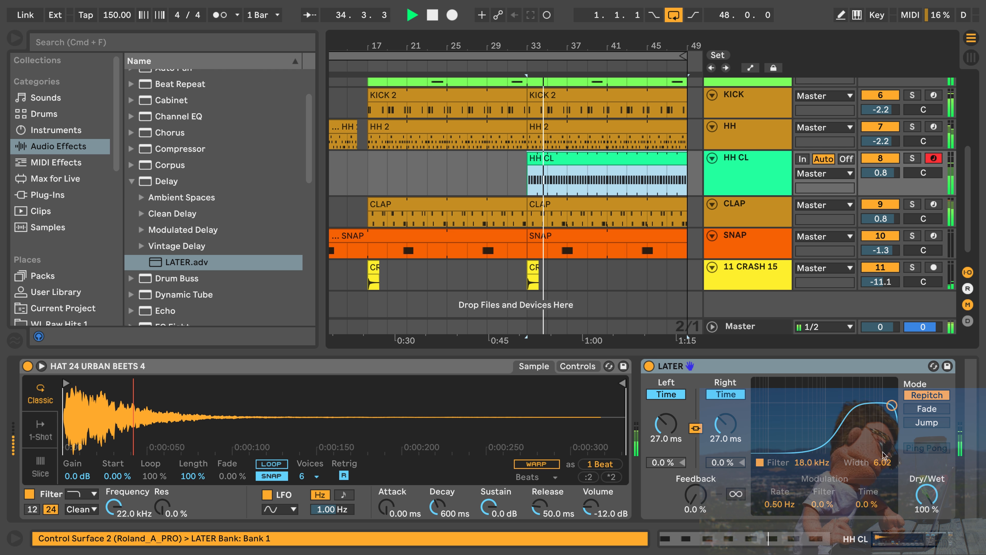
pyautogui.moveTo(893, 411)
pyautogui.mouseDown()
pyautogui.moveTo(892, 440)
pyautogui.moveTo(888, 425)
pyautogui.mouseUp()
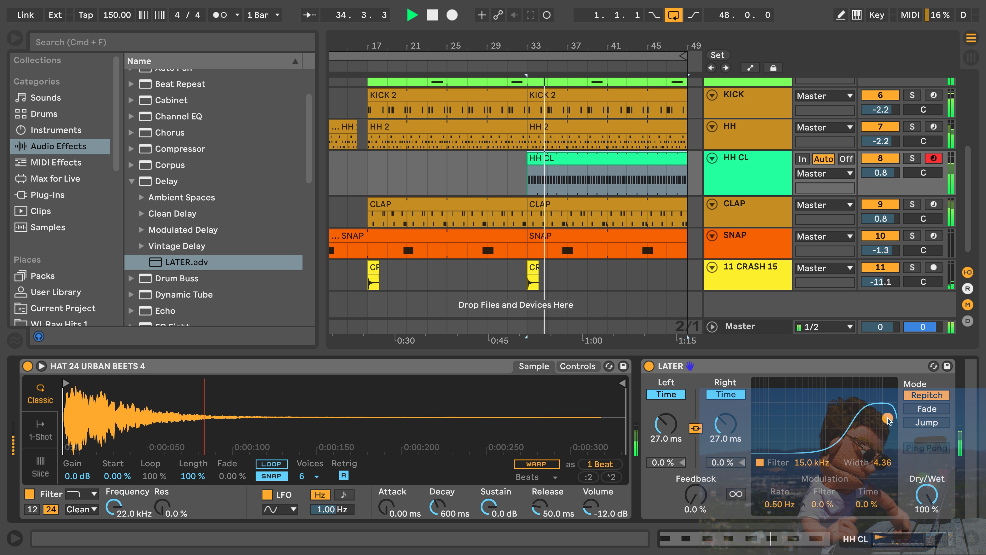
pyautogui.moveTo(927, 494); pyautogui.dragTo(927, 508)
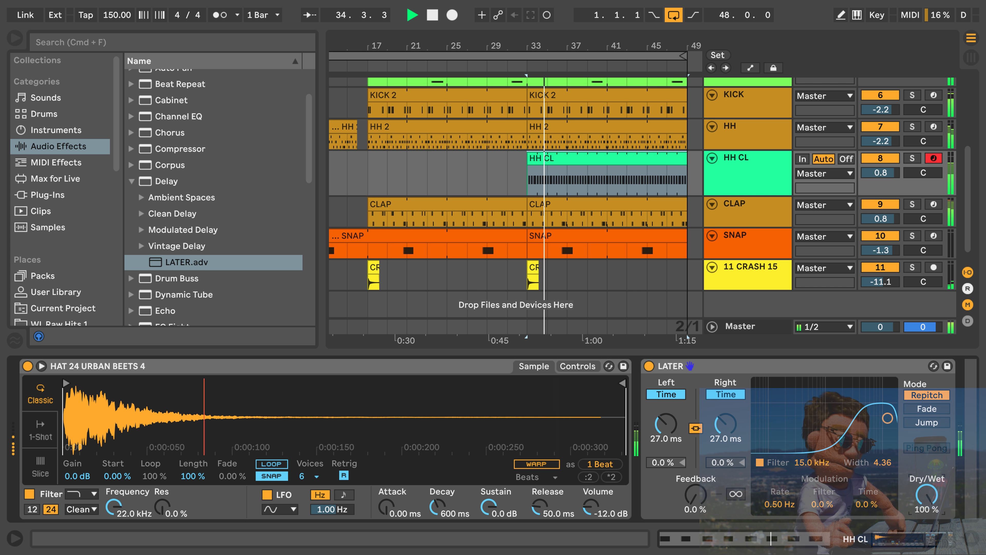
pyautogui.moveTo(927, 494); pyautogui.dragTo(927, 509)
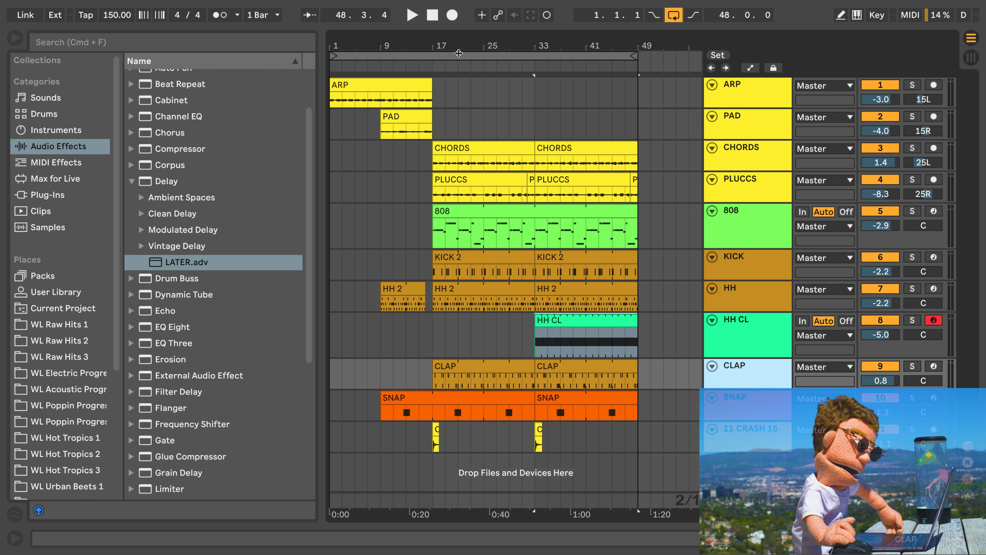
# Play the arrangement from bar 1 and lower the HH Impulse's Global Volume automation to -18.5 dB from bar 9 to bar 17.
pyautogui.click(459, 53)
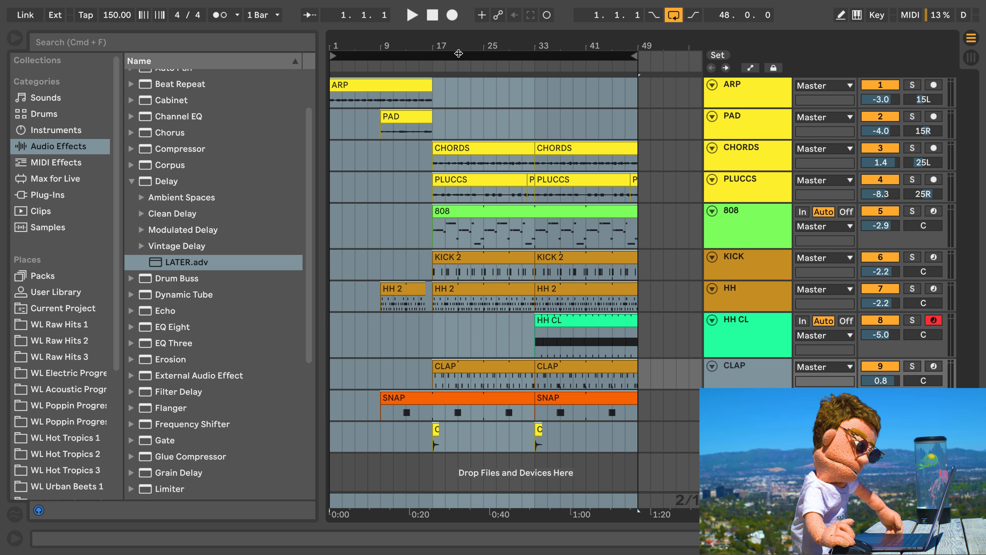
pyautogui.press('space')
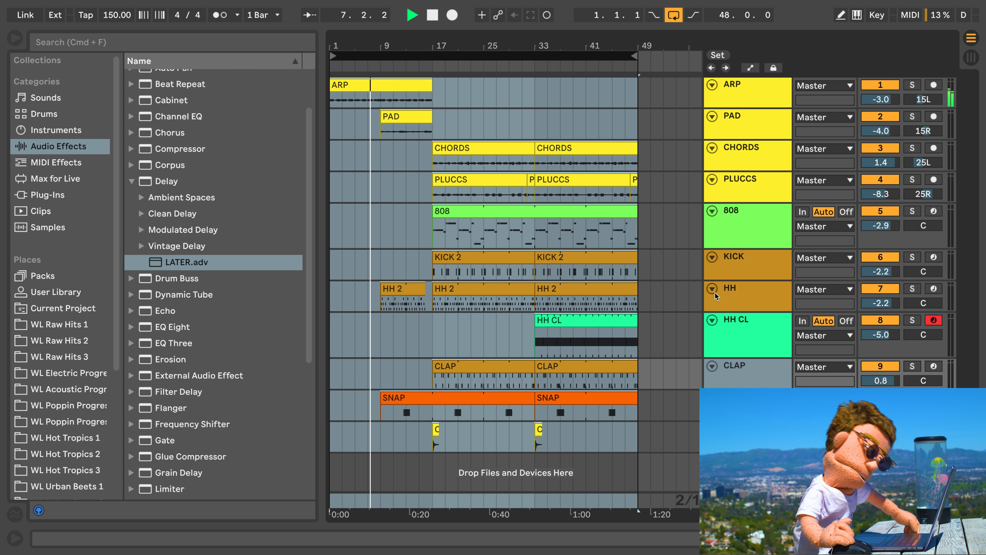
pyautogui.click(417, 289)
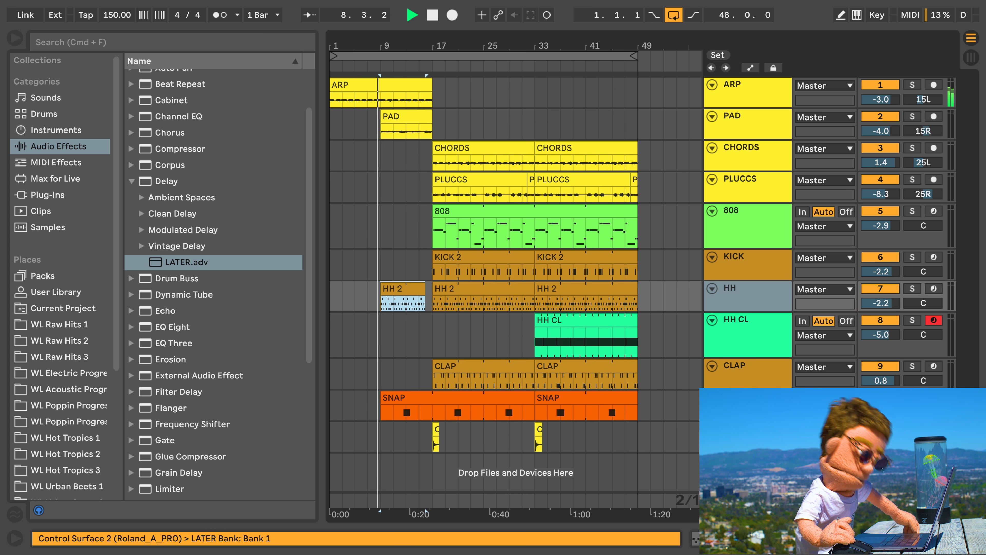
pyautogui.hotkey('shift', 'Tab')
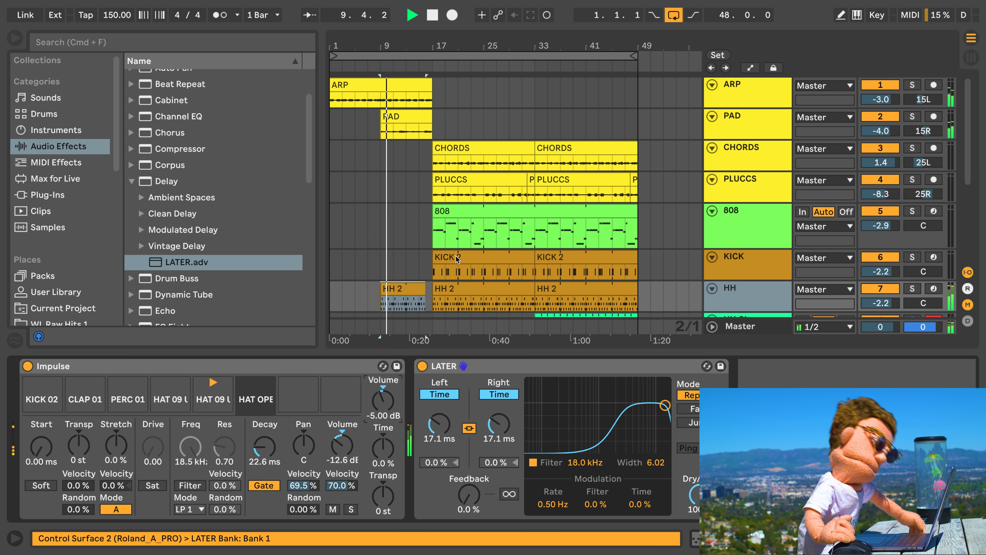
pyautogui.press('a')
pyautogui.moveTo(433, 305); pyautogui.dragTo(383, 302)
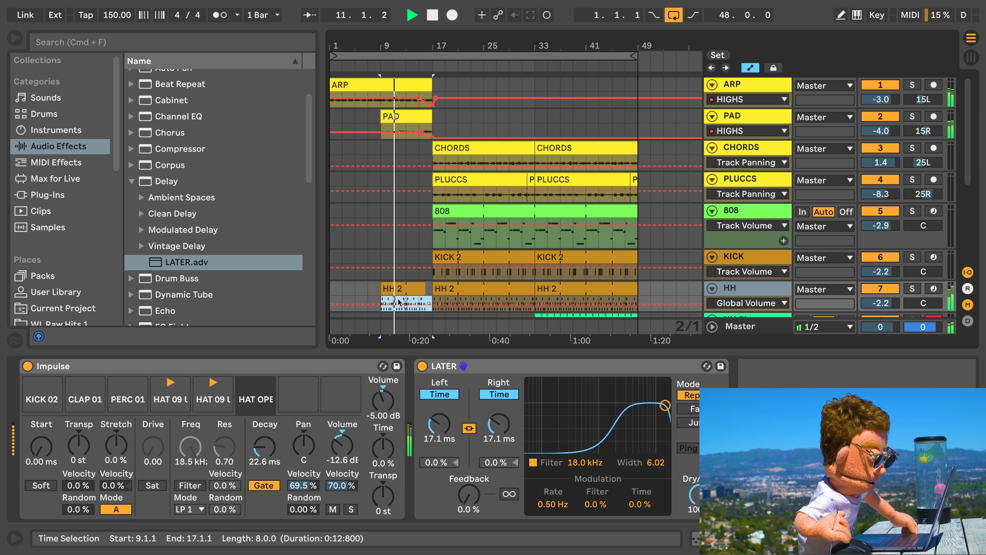
pyautogui.click(398, 304)
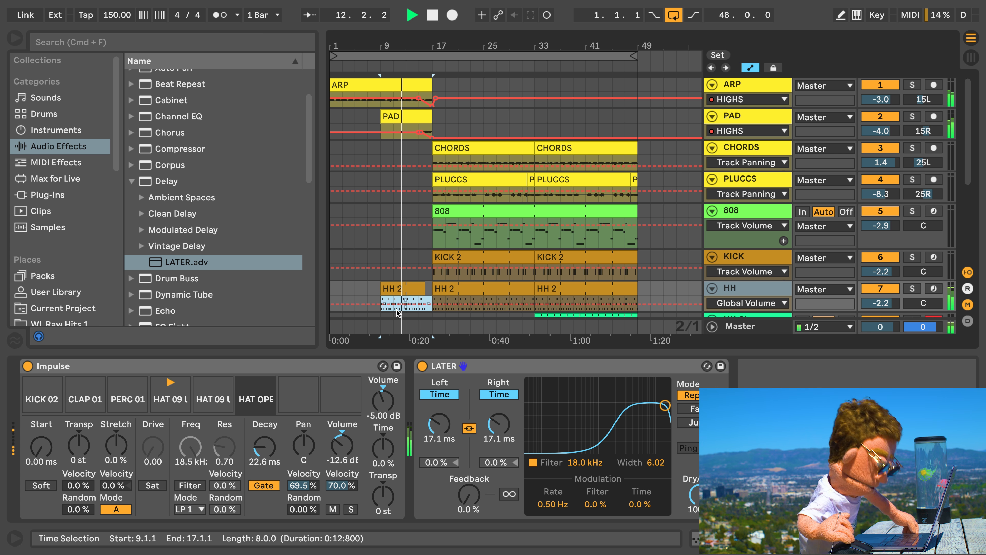
pyautogui.moveTo(398, 304); pyautogui.dragTo(399, 308)
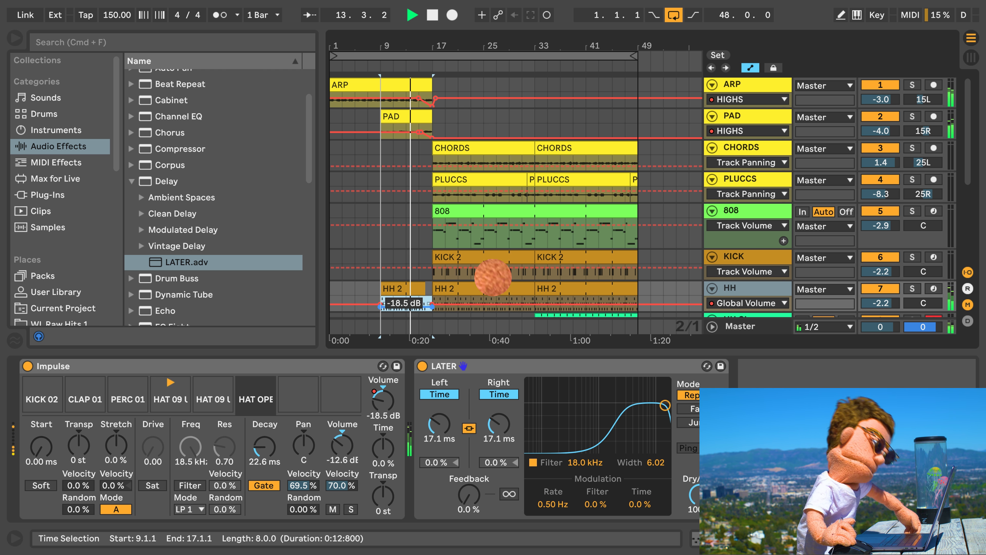